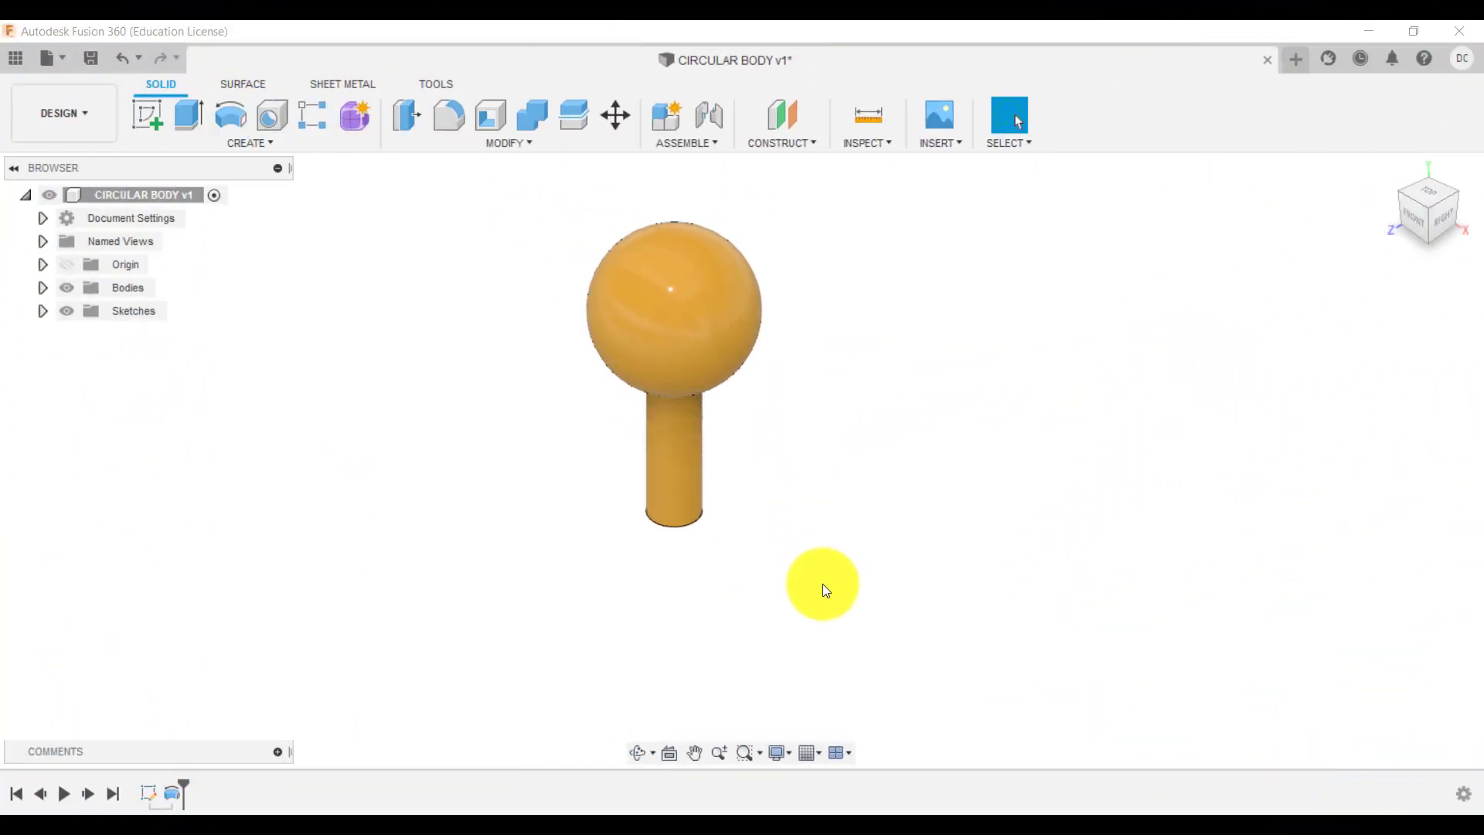
# - Look over the sphere-and-stem model and its timeline items, then bring up Sketch1's options
pyautogui.scroll(1, 799, 498)
pyautogui.scroll(-2, 818, 393)
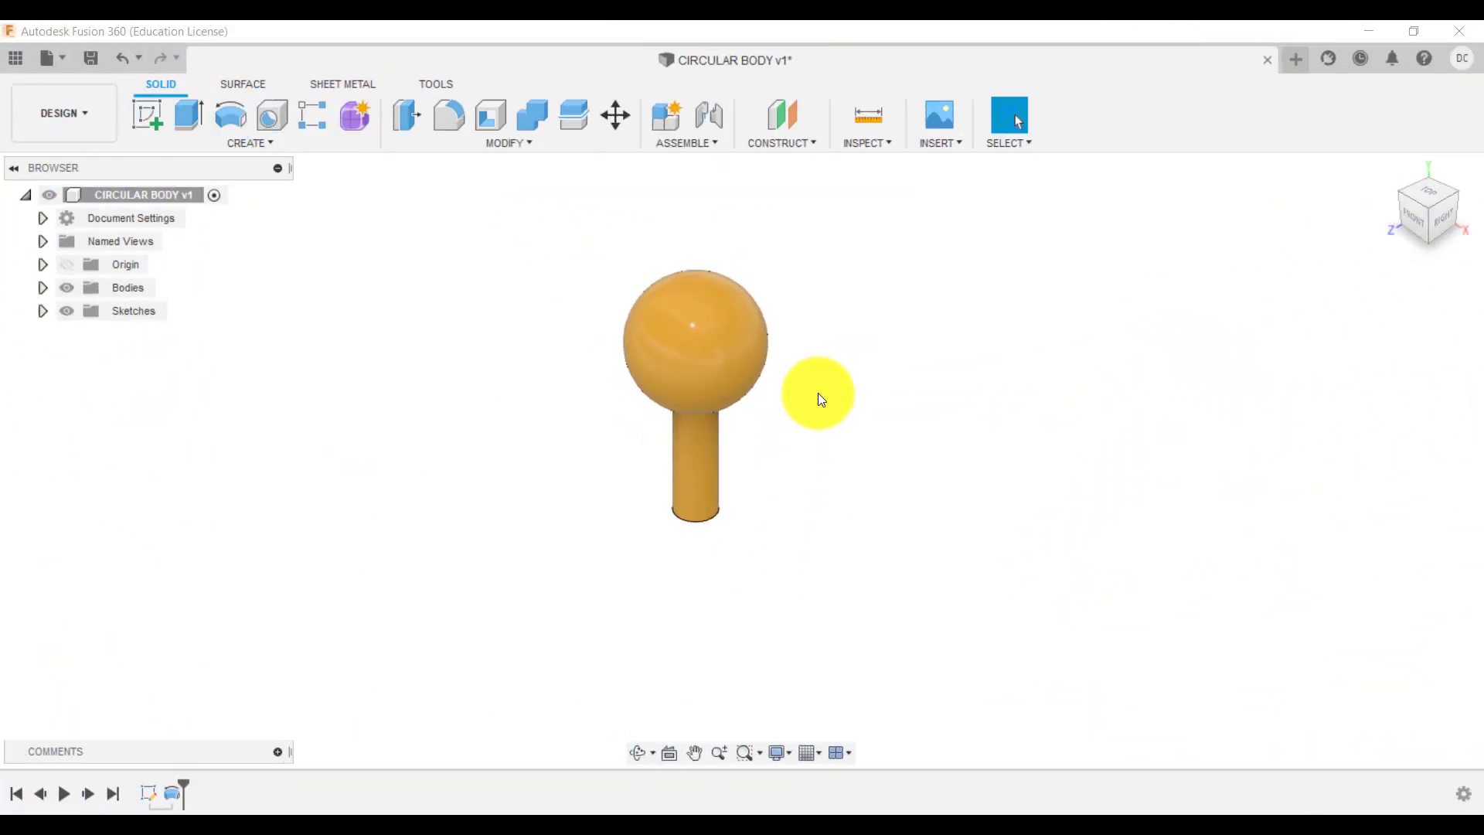
pyautogui.scroll(4, 817, 338)
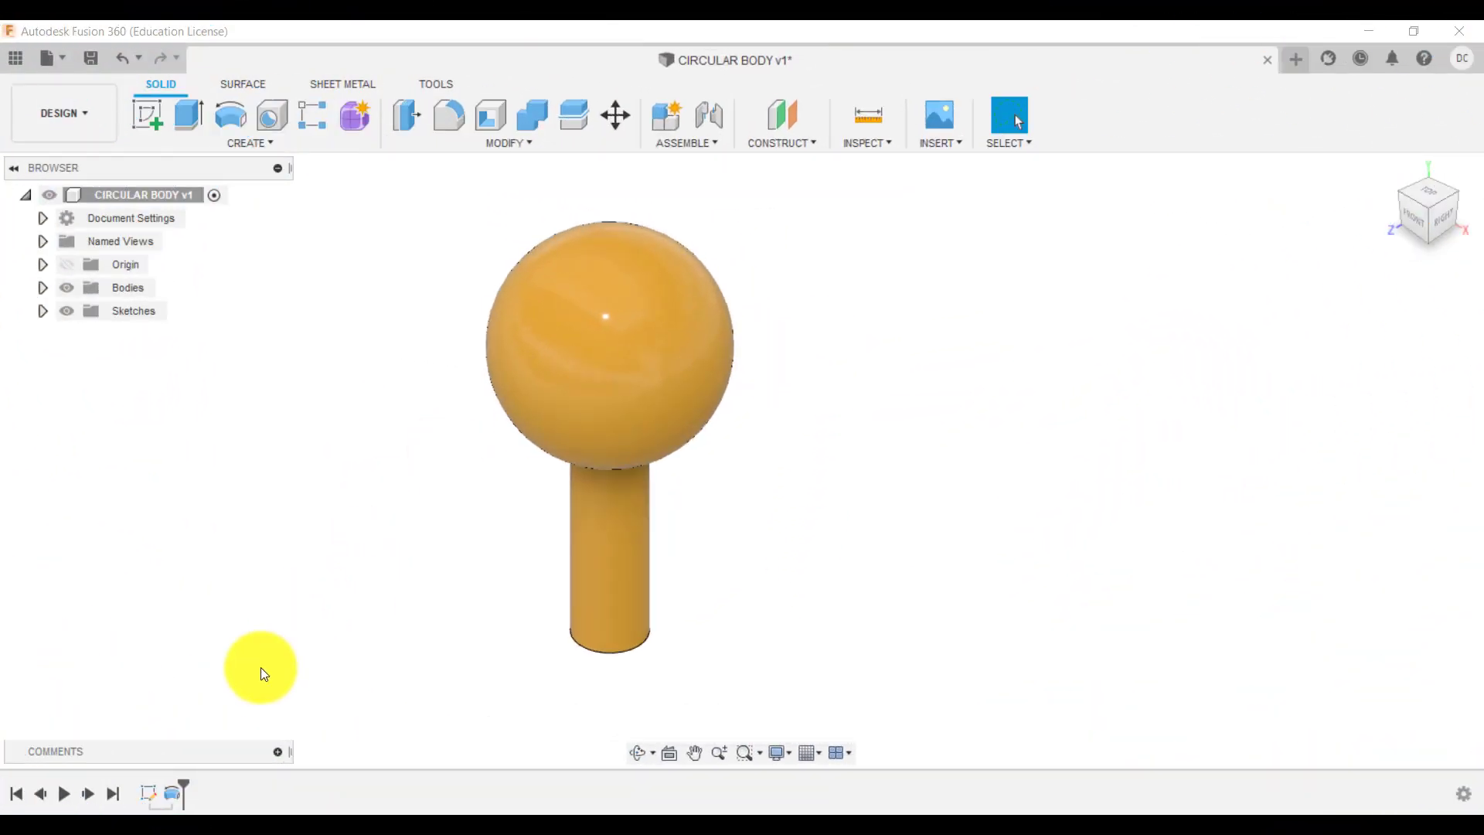
pyautogui.click(148, 797)
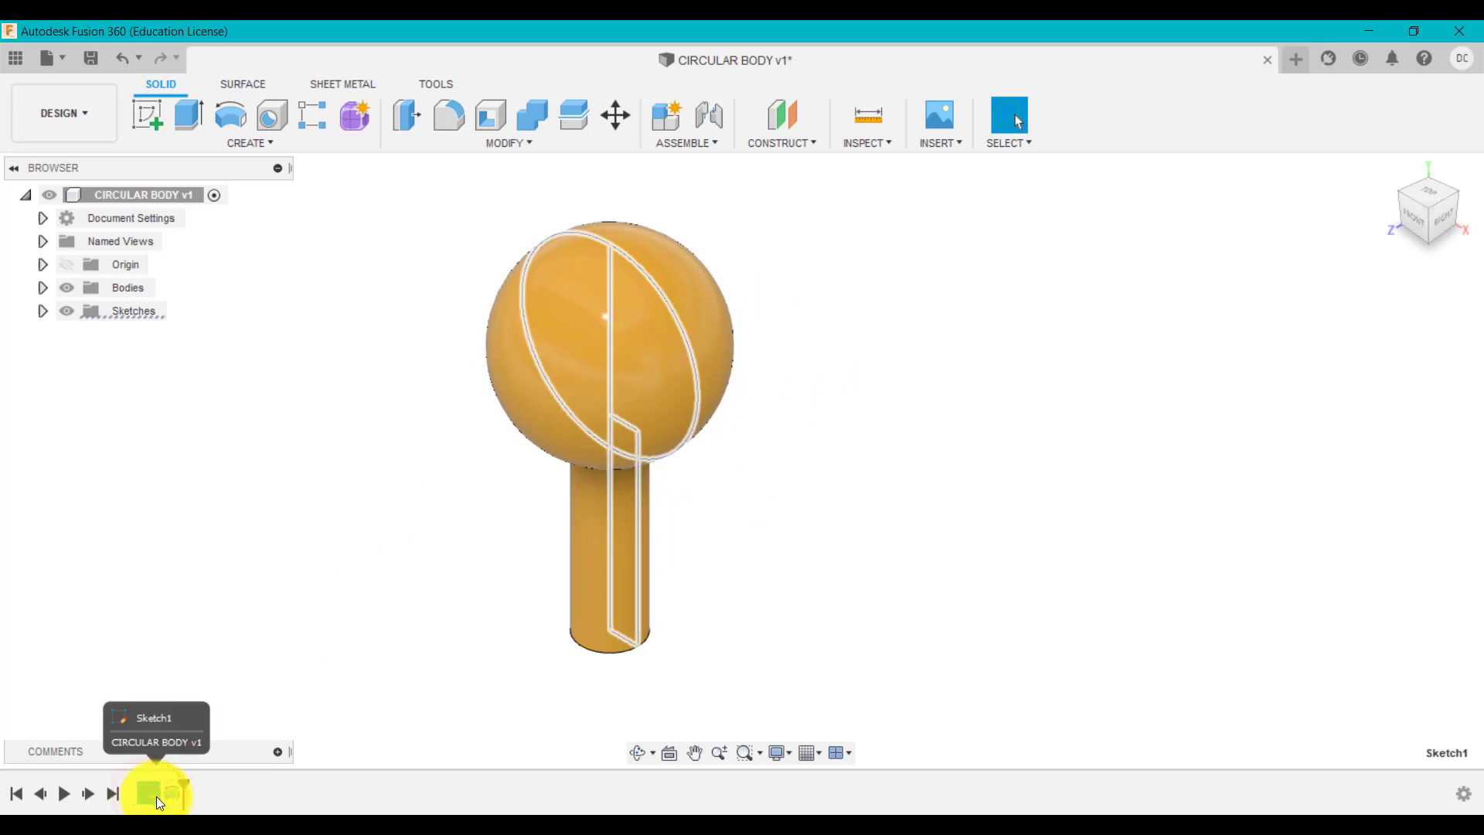
pyautogui.click(166, 795)
pyautogui.click(406, 484)
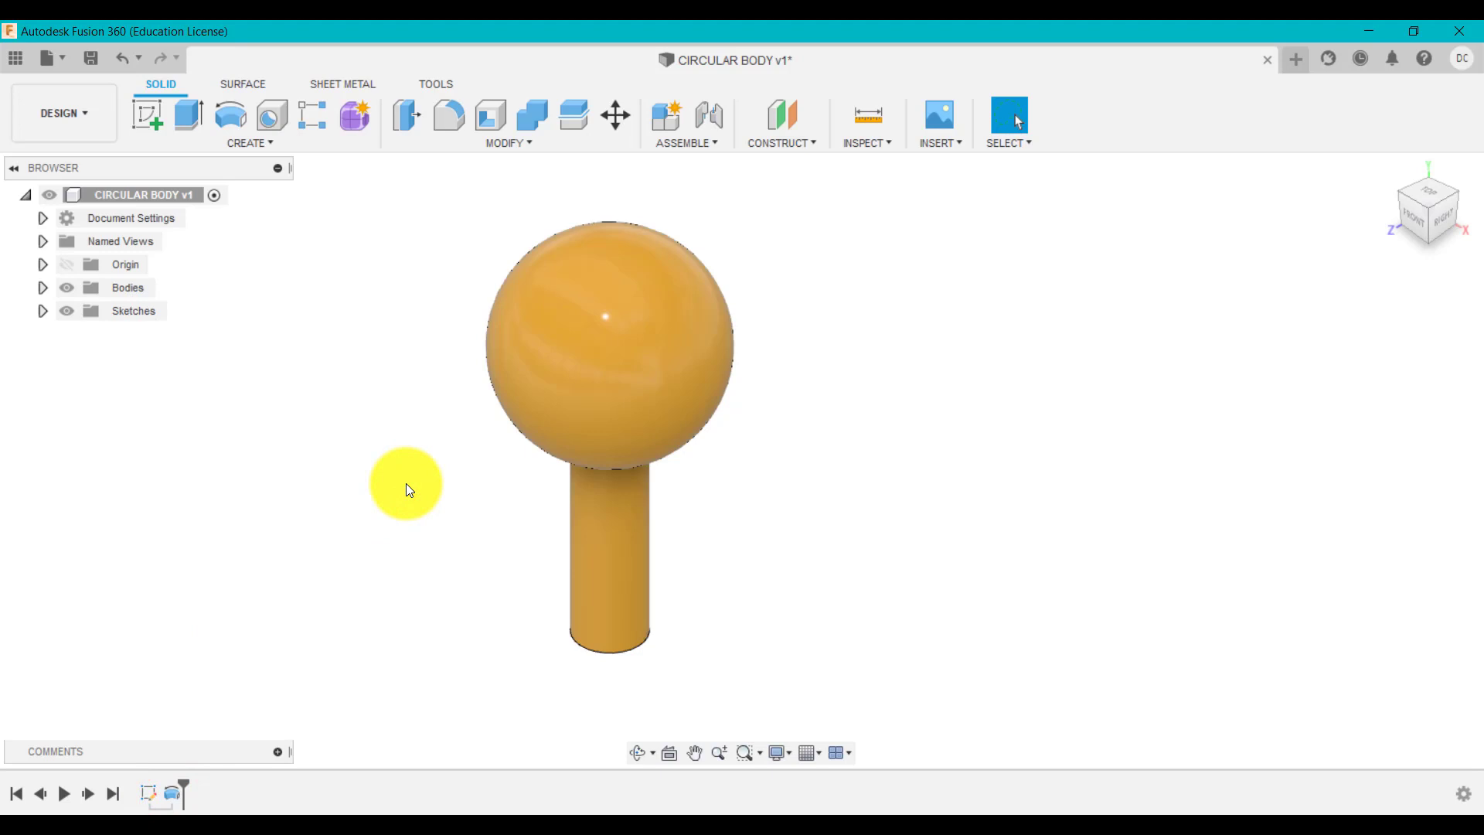
pyautogui.scroll(-2, 406, 484)
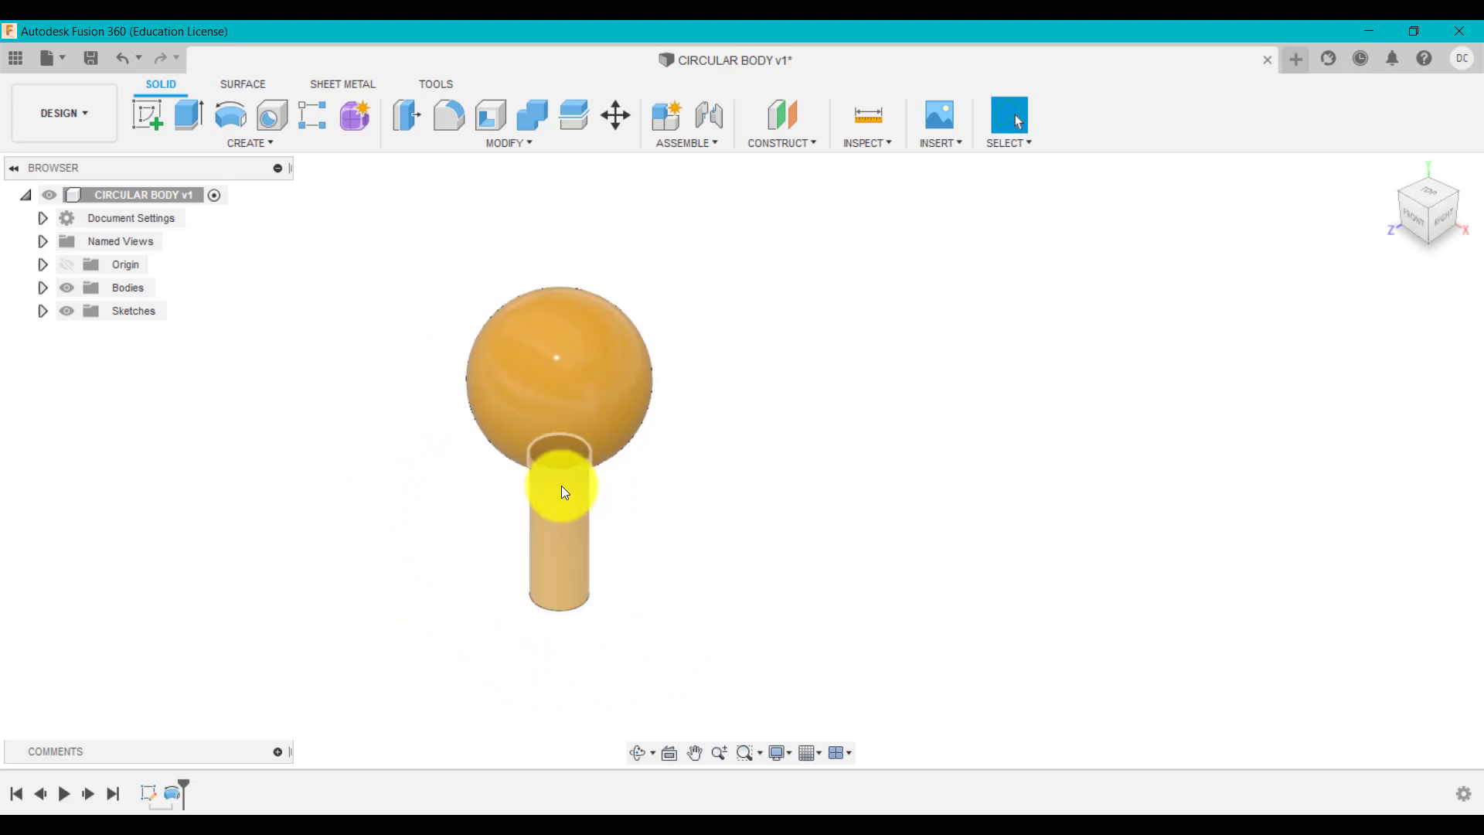
pyautogui.rightClick(152, 795)
# - Open Sketch1 for editing, then finish it without making changes
pyautogui.click(232, 596)
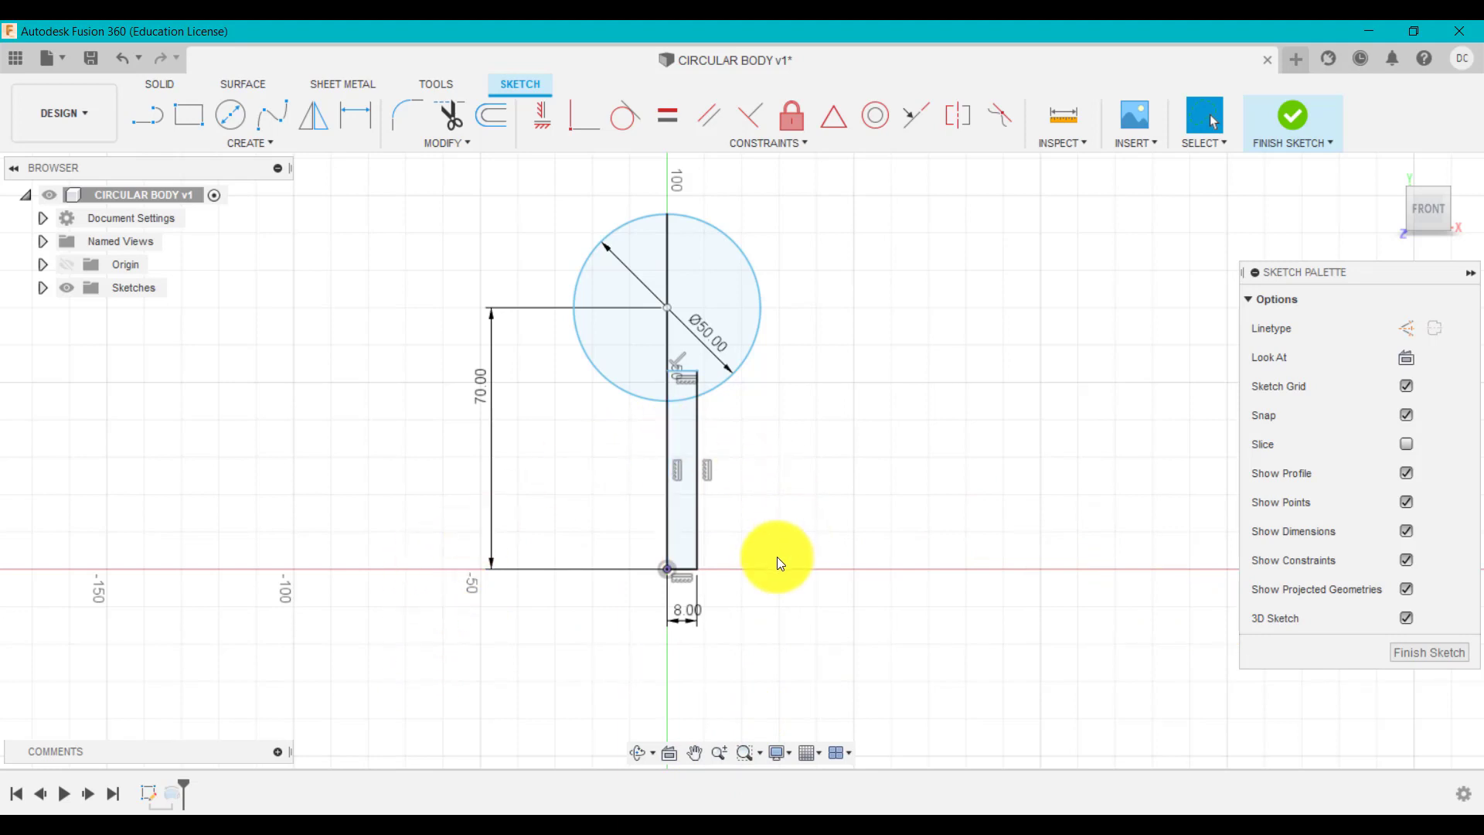
pyautogui.click(1291, 116)
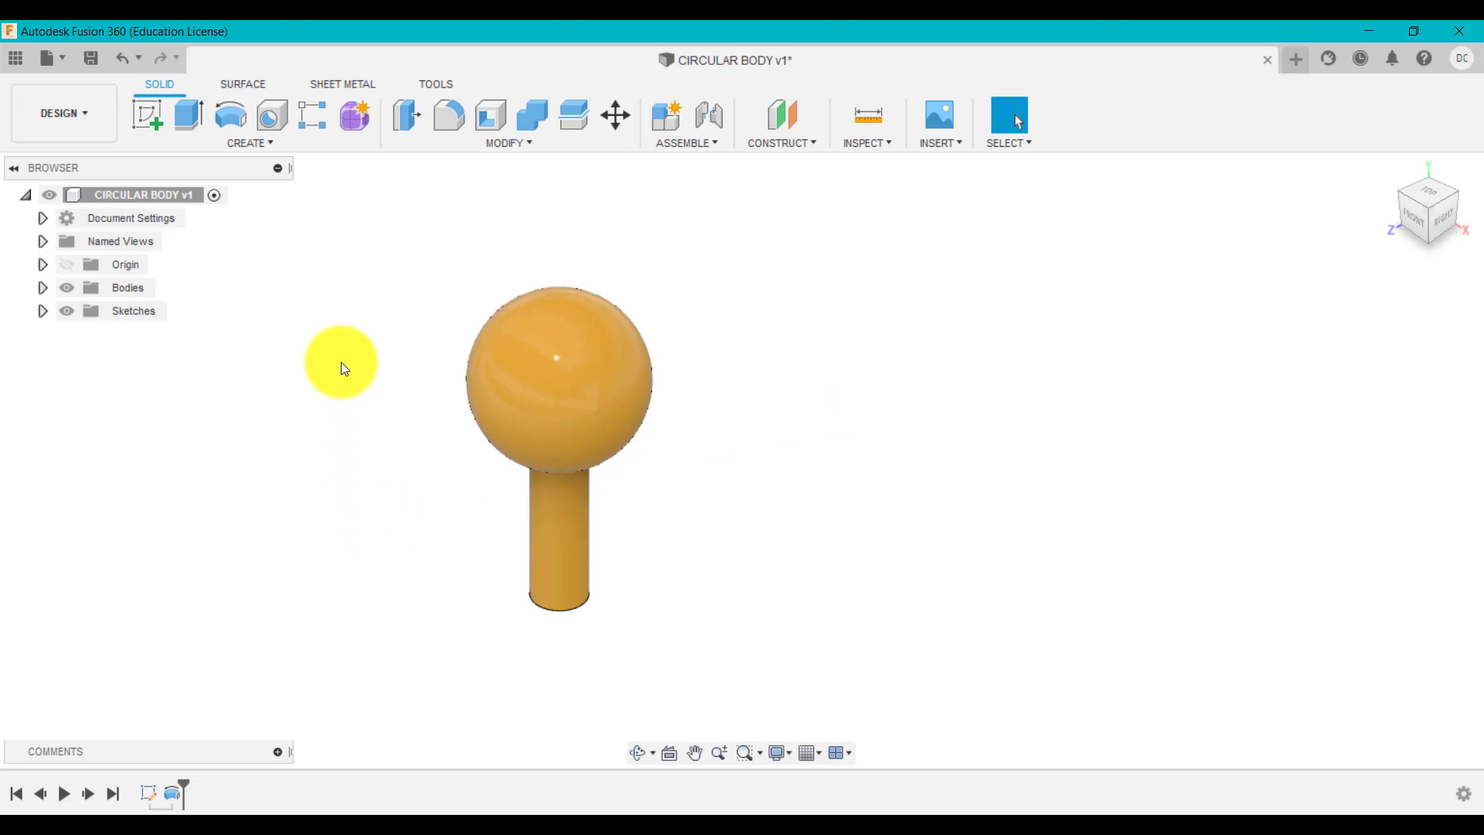
# - Start a Circular Pattern with its type set to Bodies
pyautogui.click(264, 142)
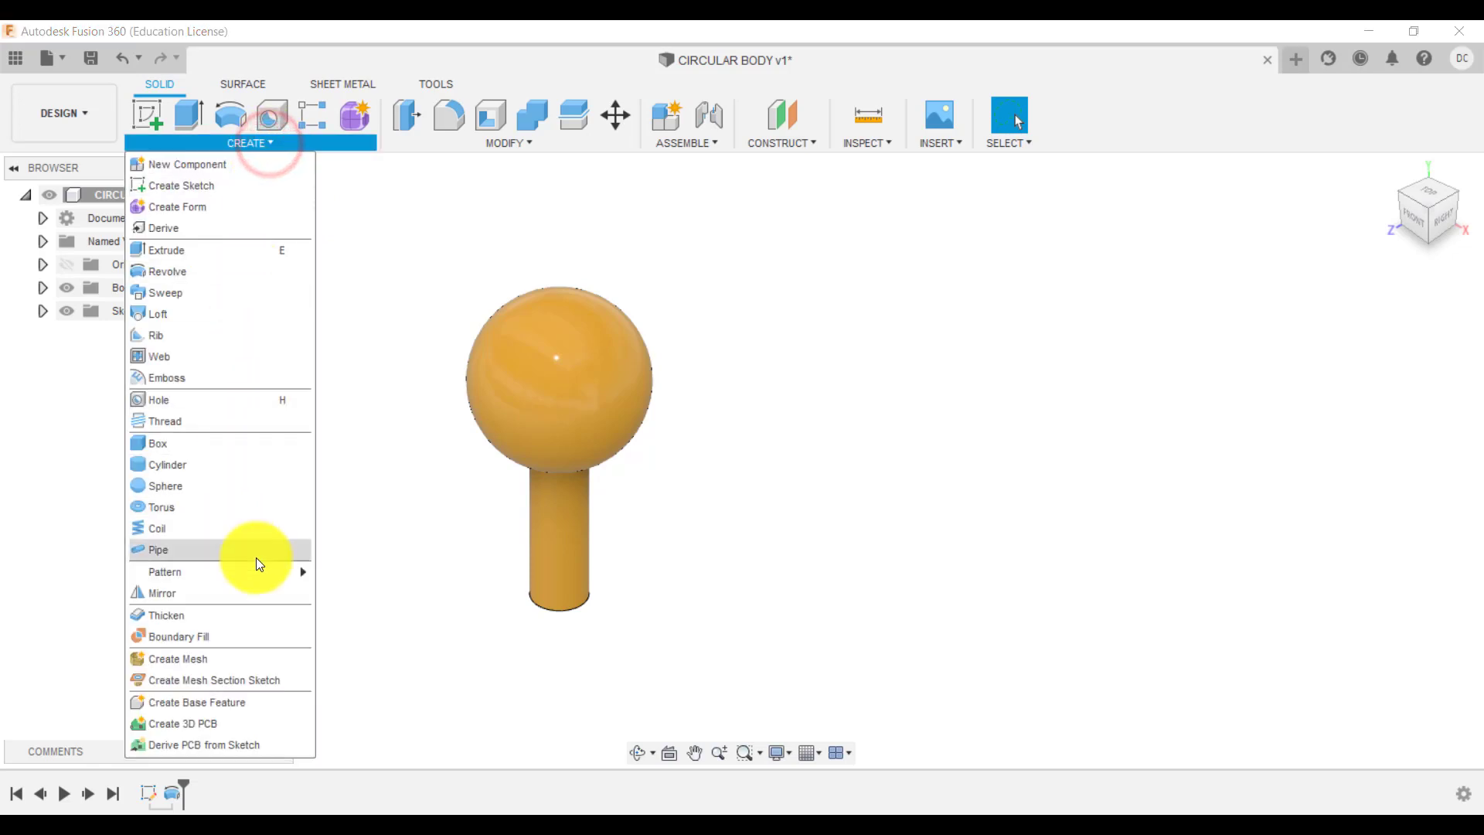
pyautogui.moveTo(260, 575)
pyautogui.click(366, 598)
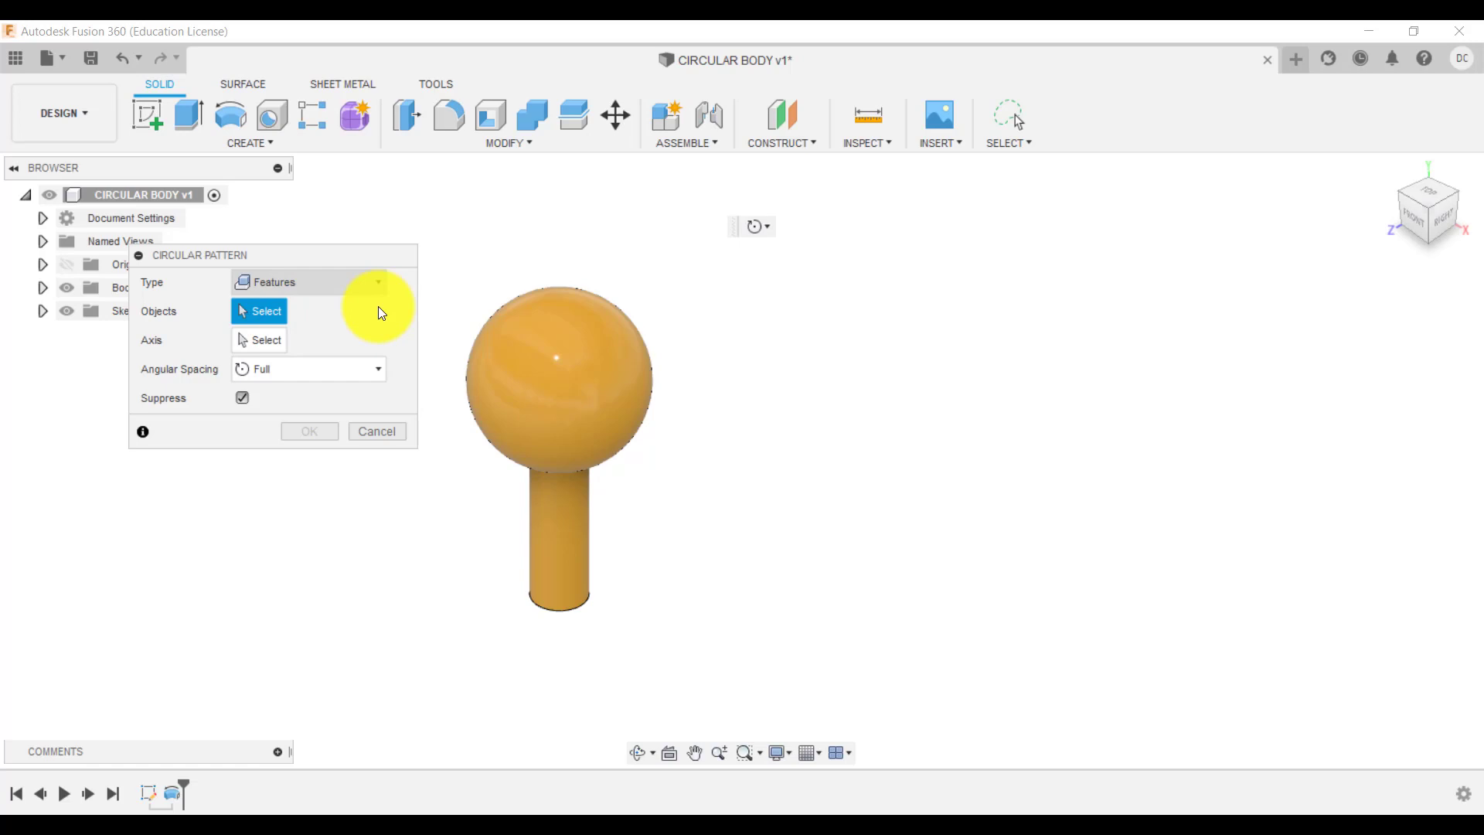
pyautogui.click(335, 284)
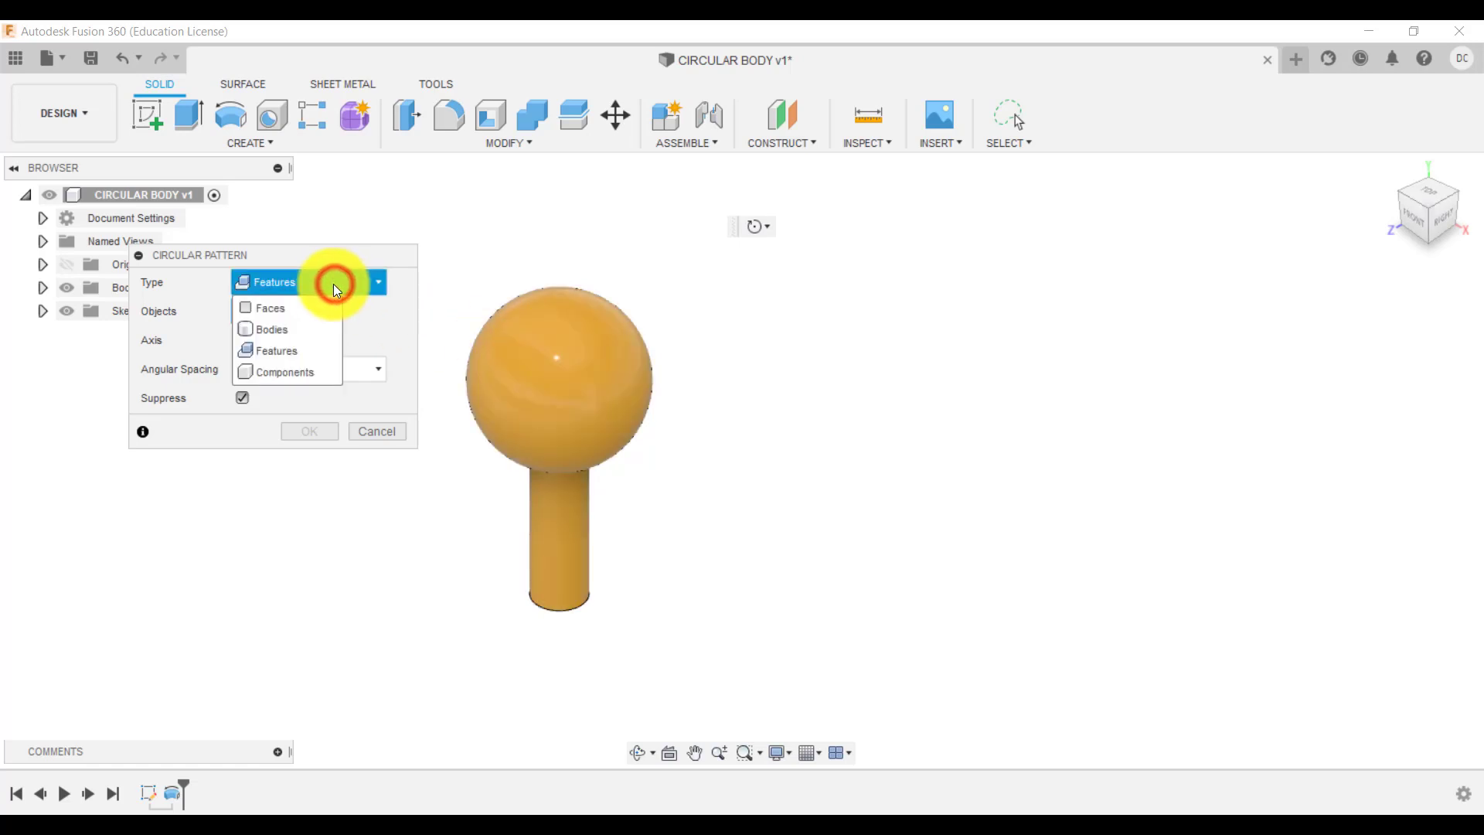
pyautogui.click(301, 329)
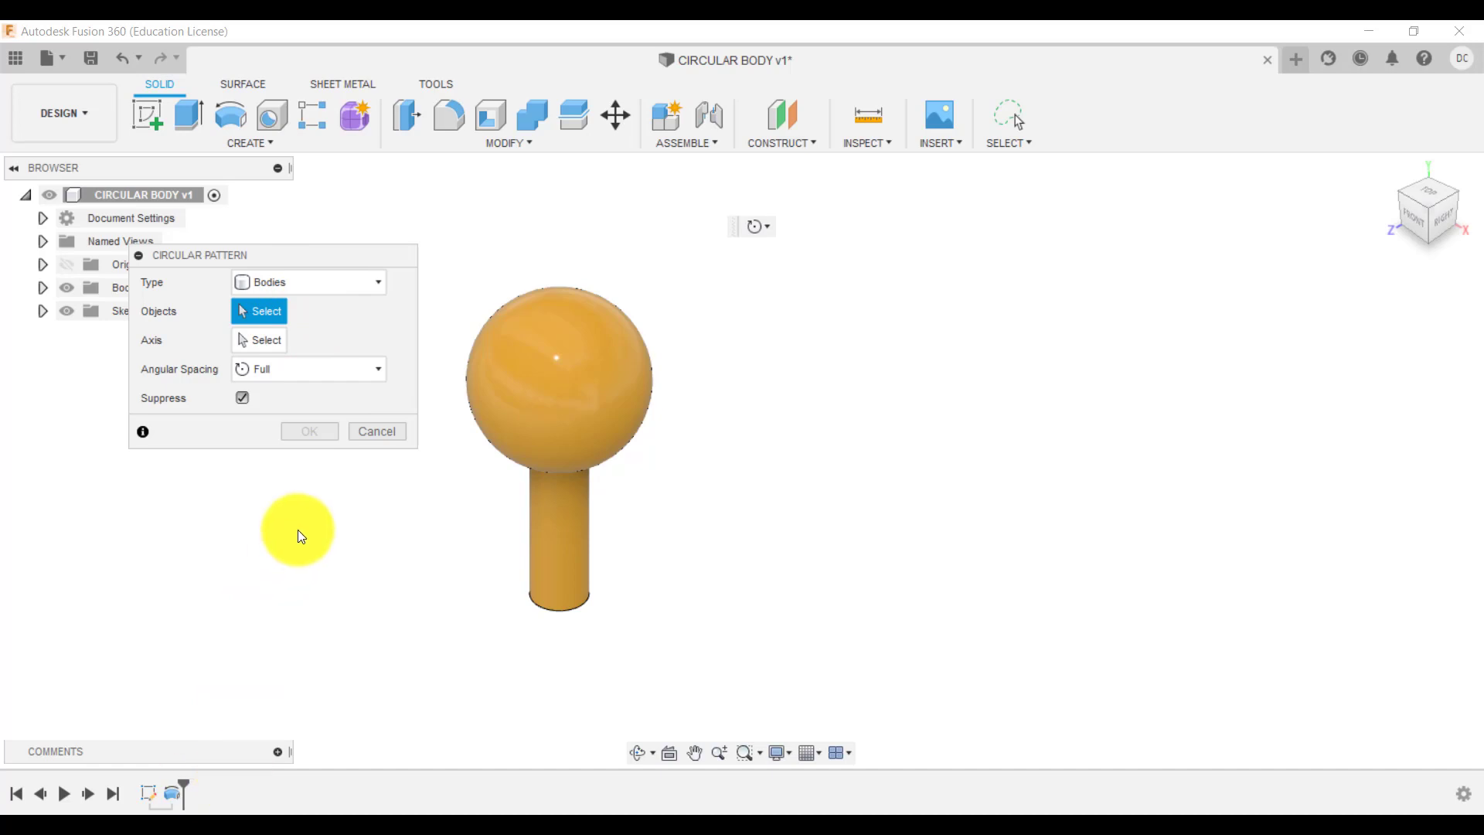
# - Select the sphere-and-stem body as the object and activate the axis selector
pyautogui.click(546, 358)
pyautogui.click(309, 281)
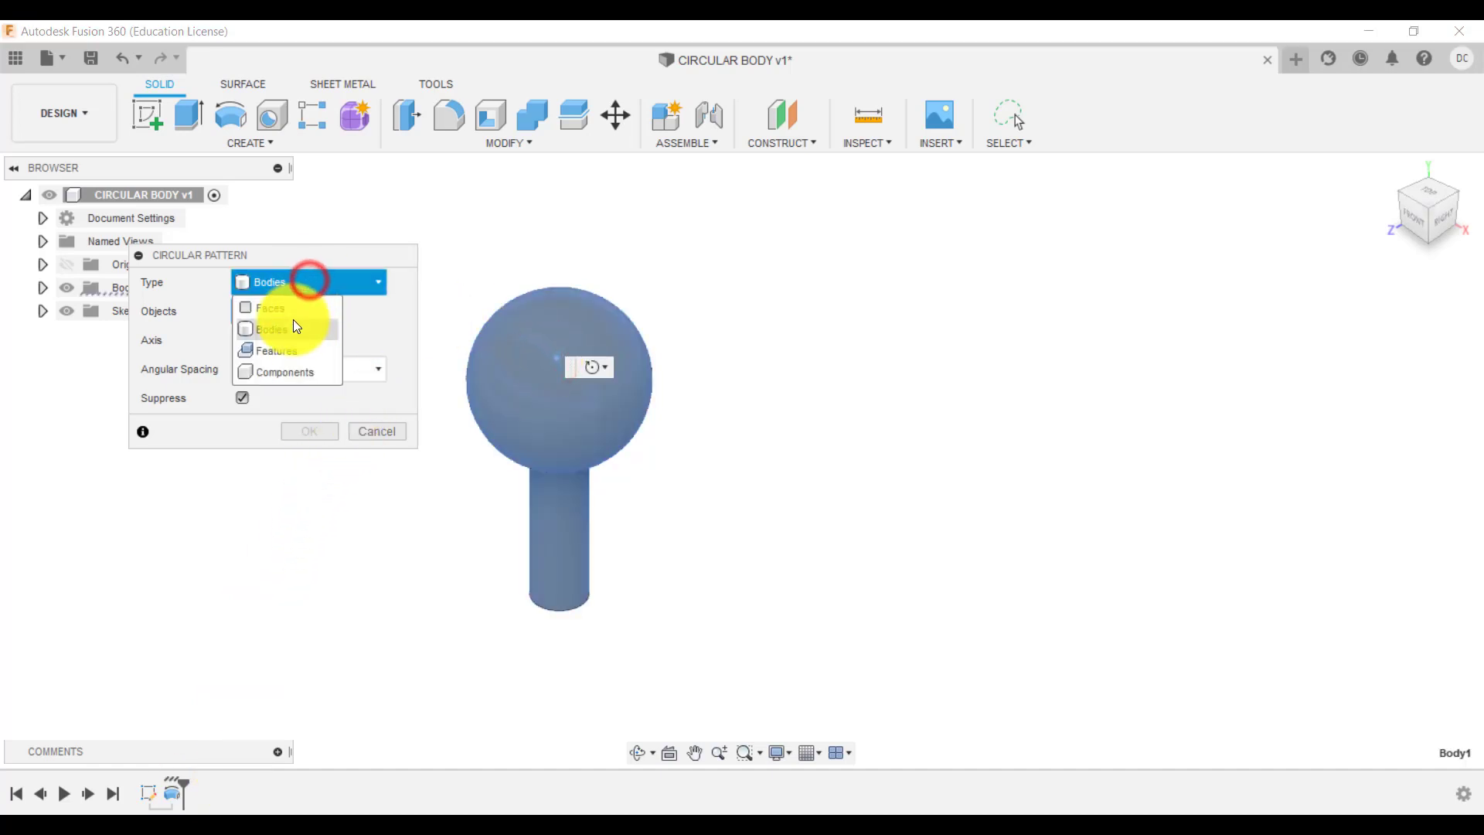
pyautogui.click(338, 256)
pyautogui.moveTo(325, 256); pyautogui.dragTo(1242, 295)
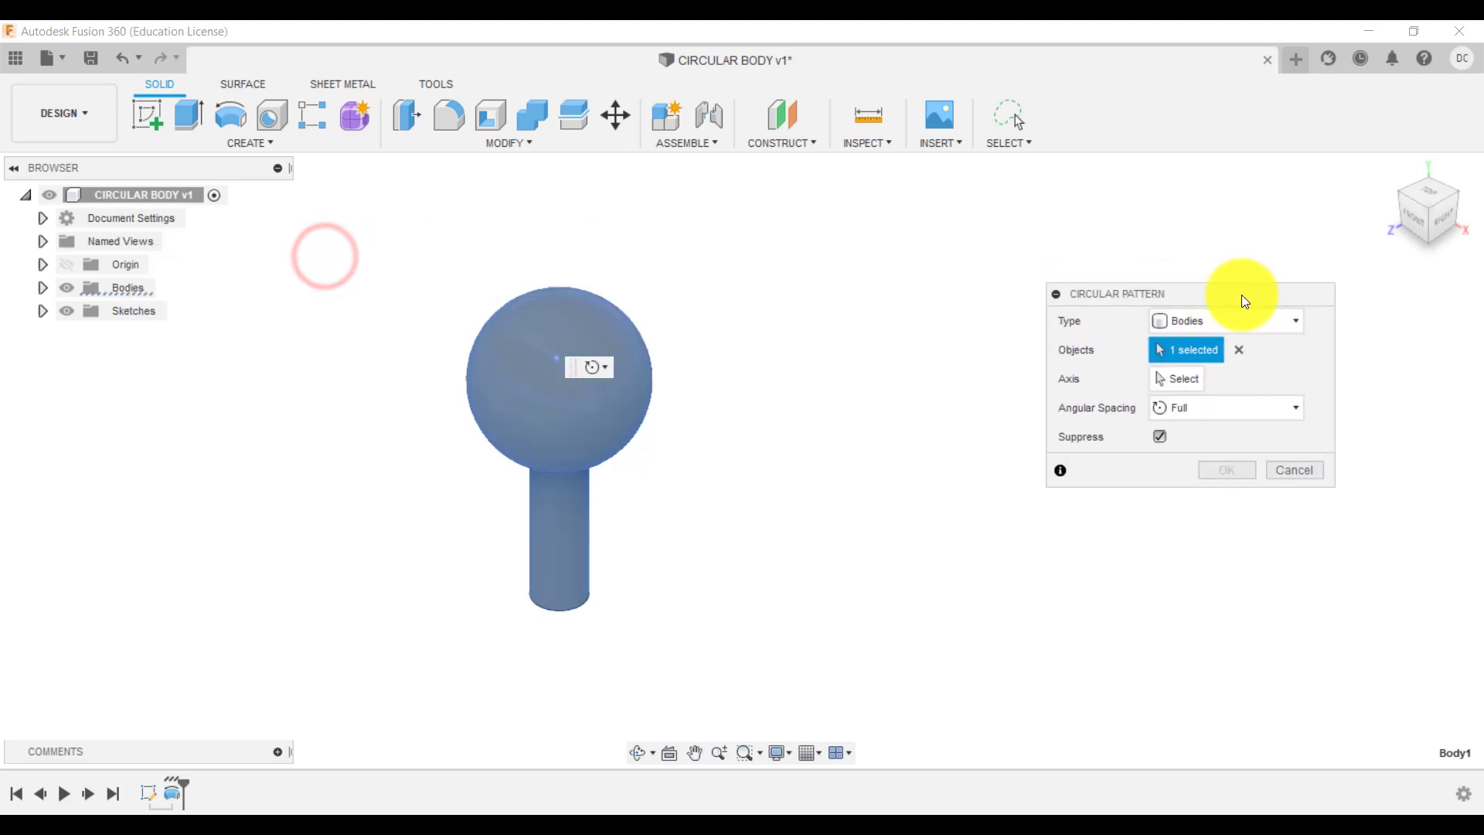
pyautogui.click(1186, 377)
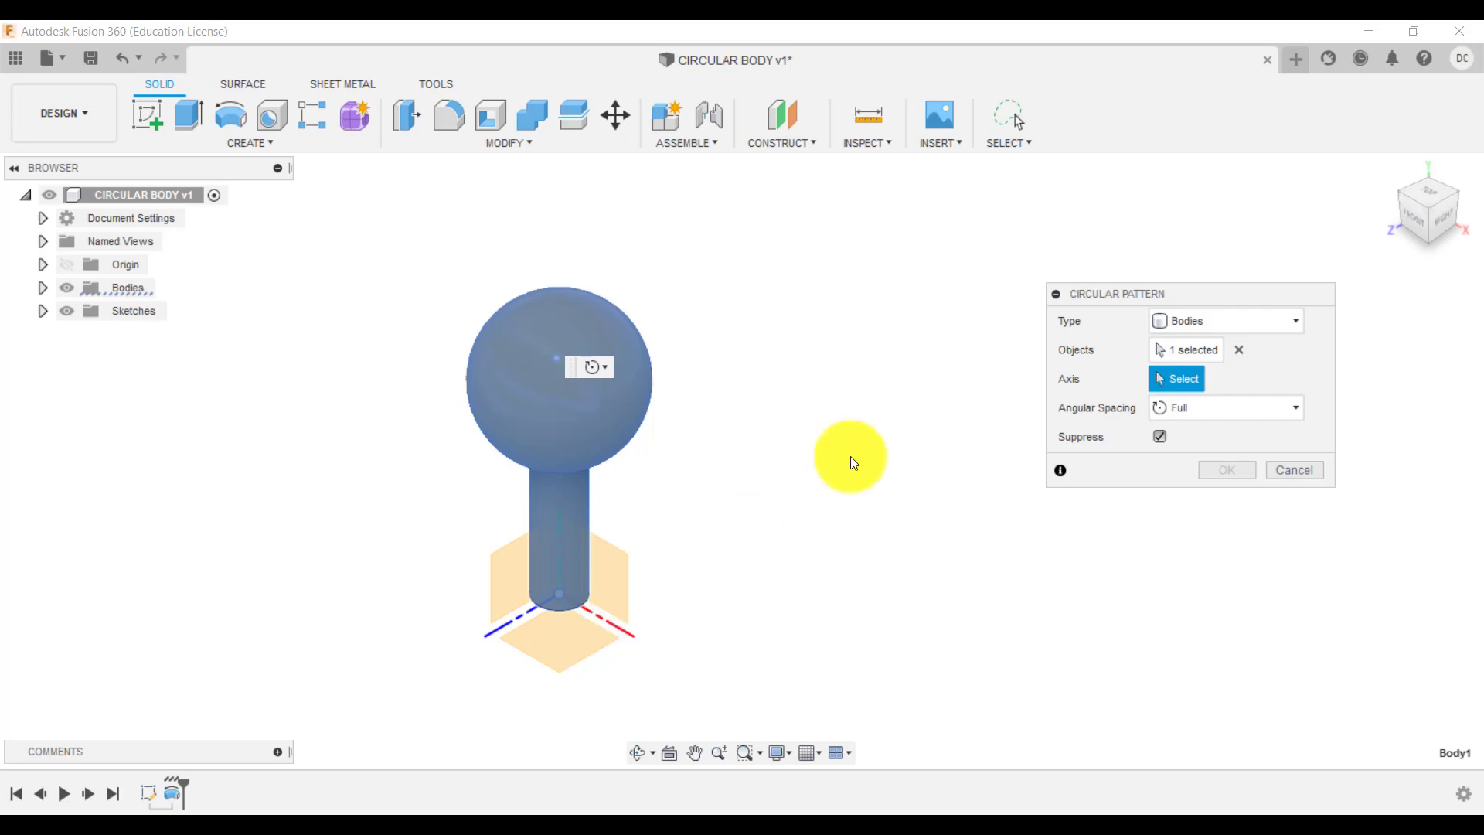
# - Use the base axis as the rotation axis and view the model from the front
pyautogui.click(523, 617)
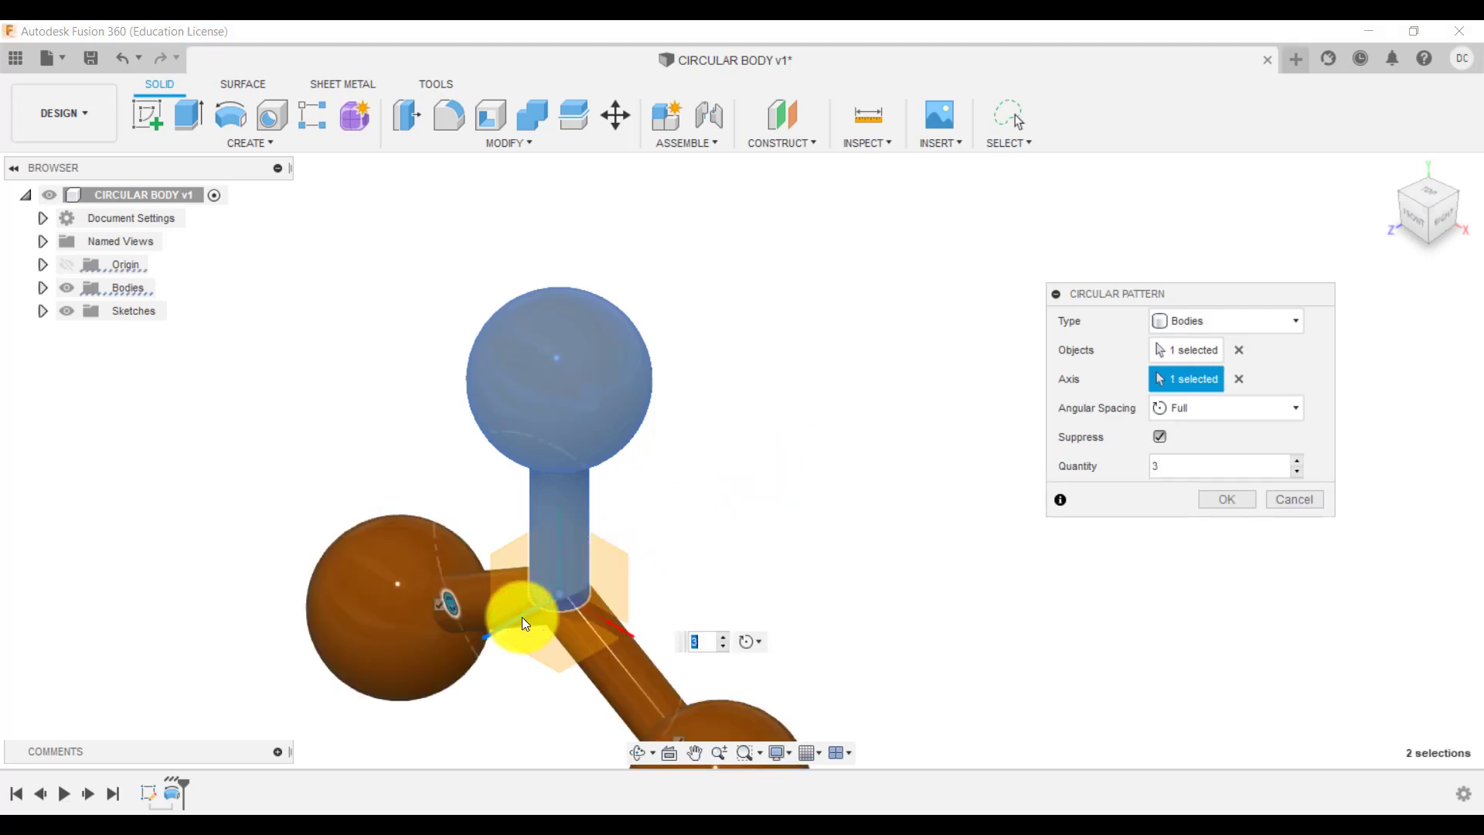
pyautogui.scroll(-2, 522, 617)
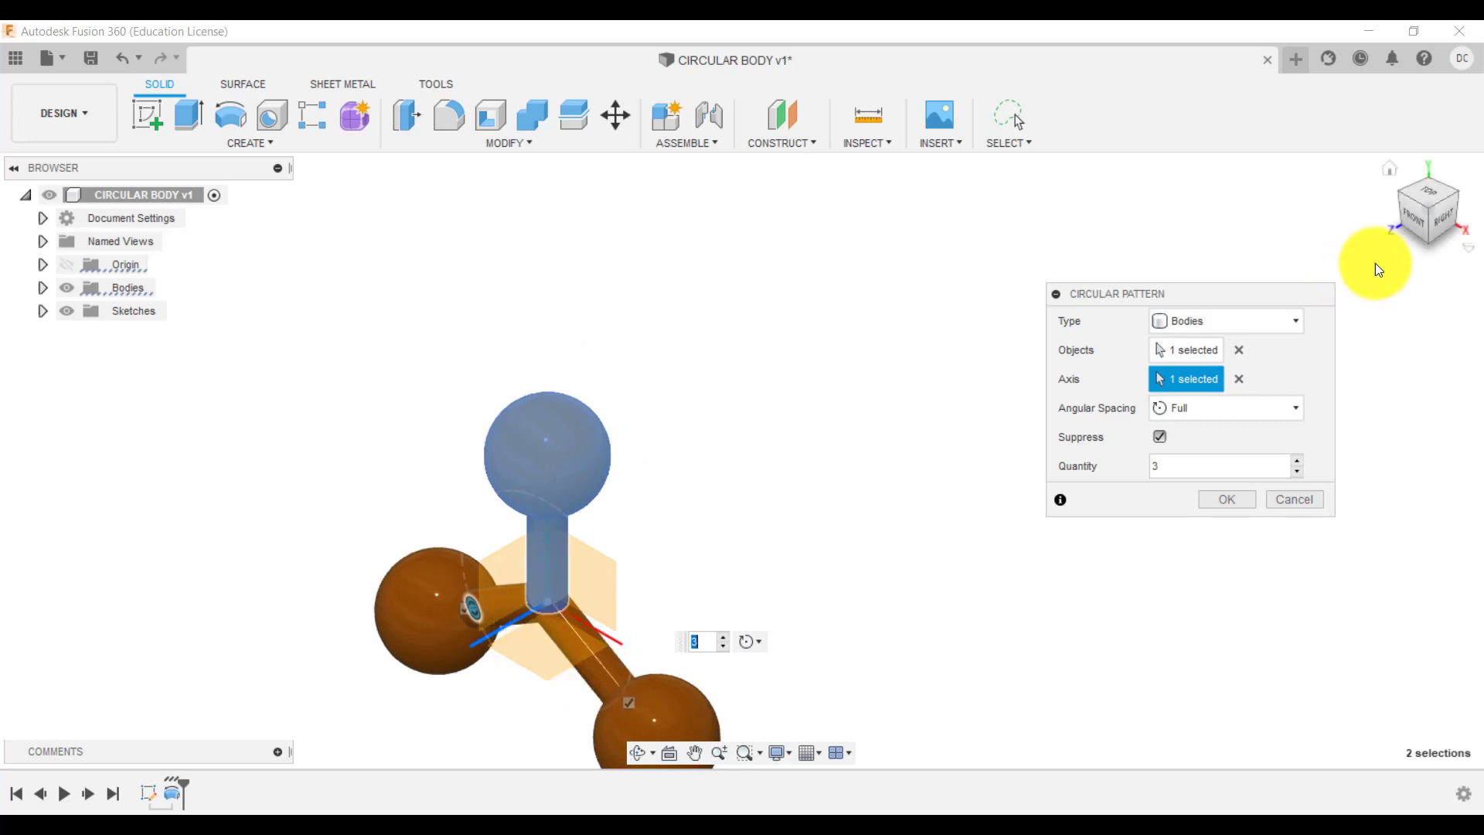
pyautogui.click(1418, 217)
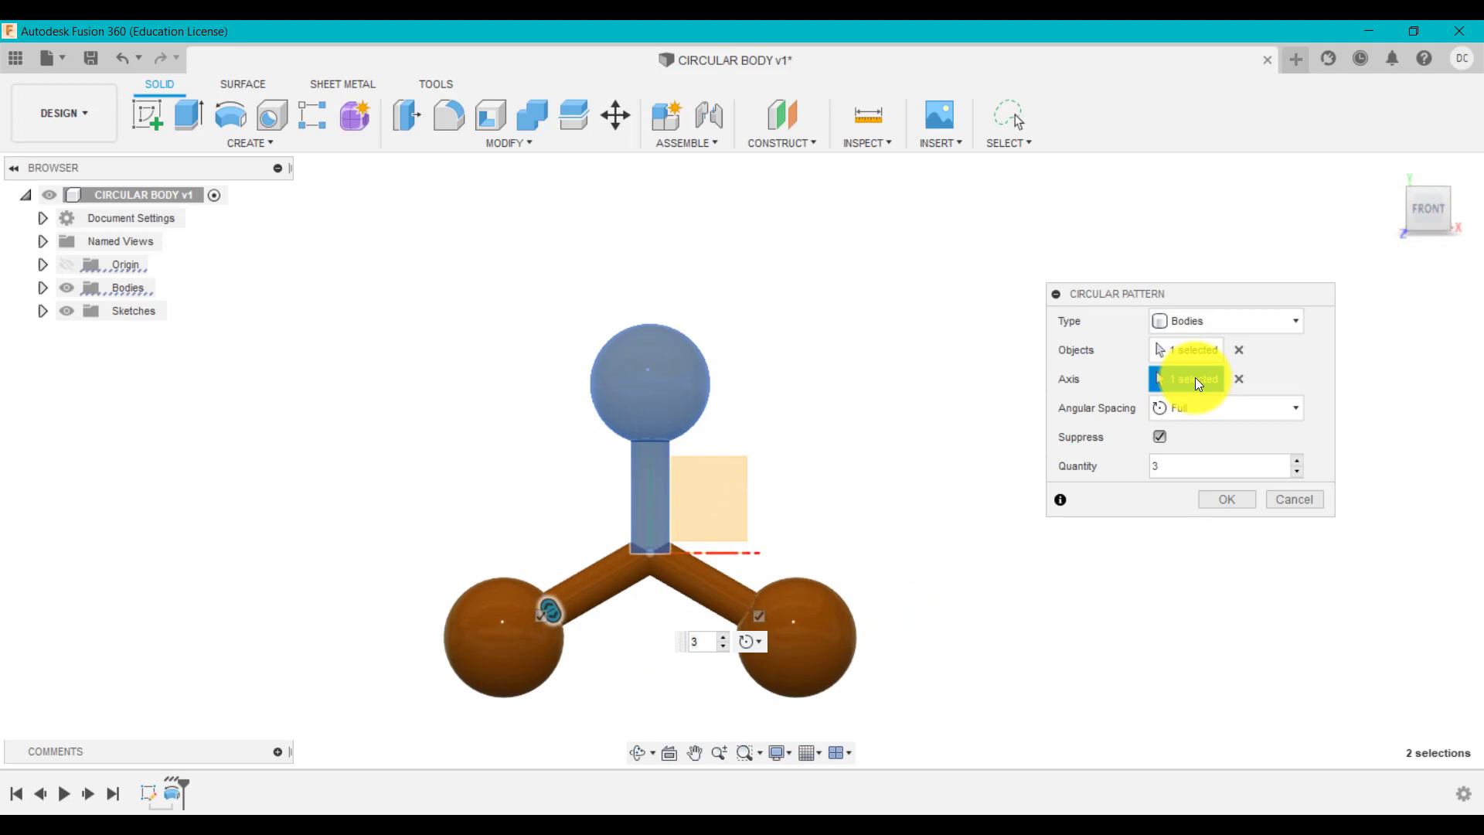
# - Set Quantity to 4, suppress the right-hand copy, and confirm the pattern
pyautogui.click(1296, 460)
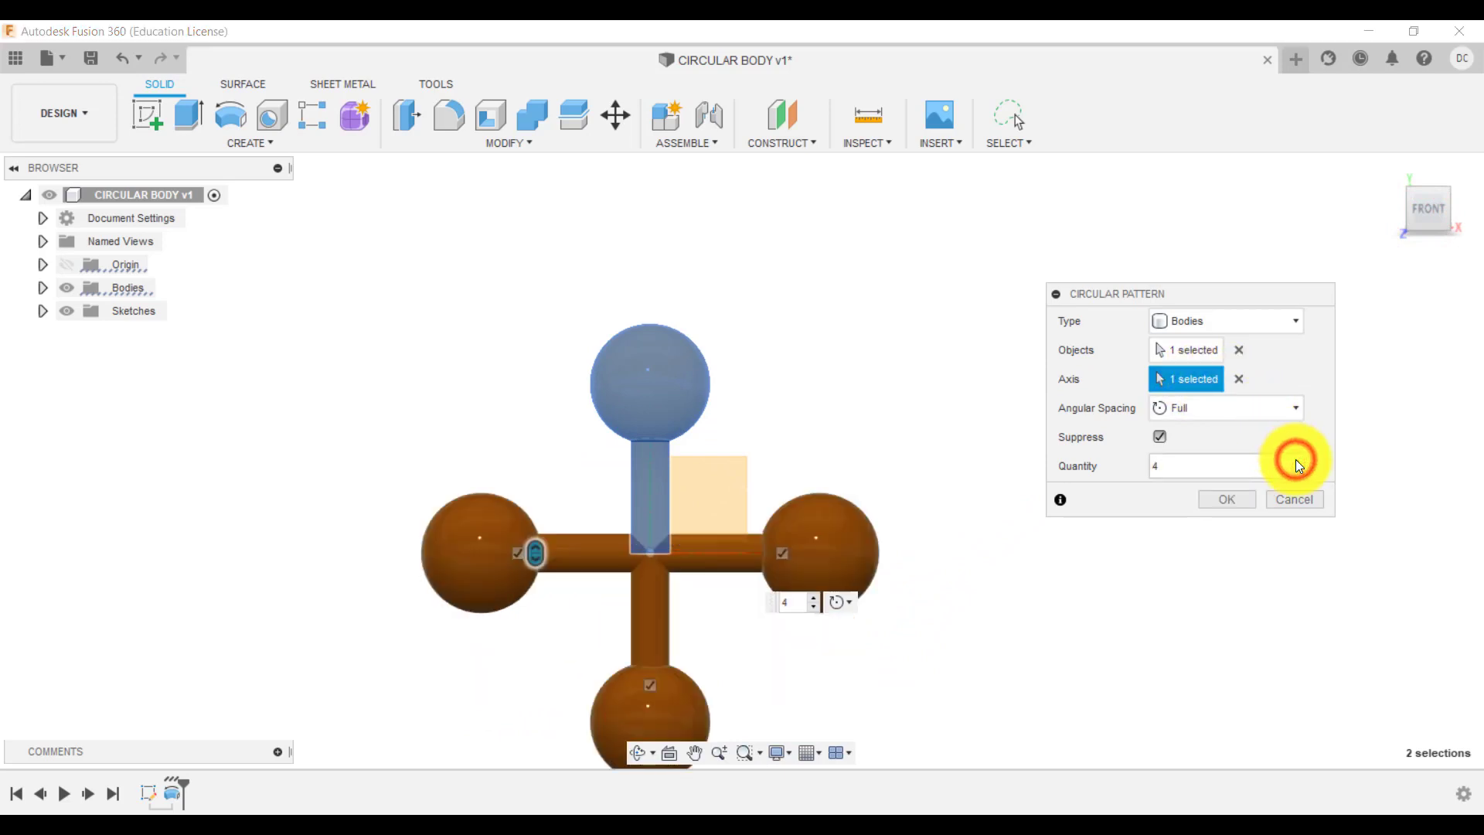
pyautogui.click(1296, 460)
pyautogui.click(1296, 460)
pyautogui.click(1297, 459)
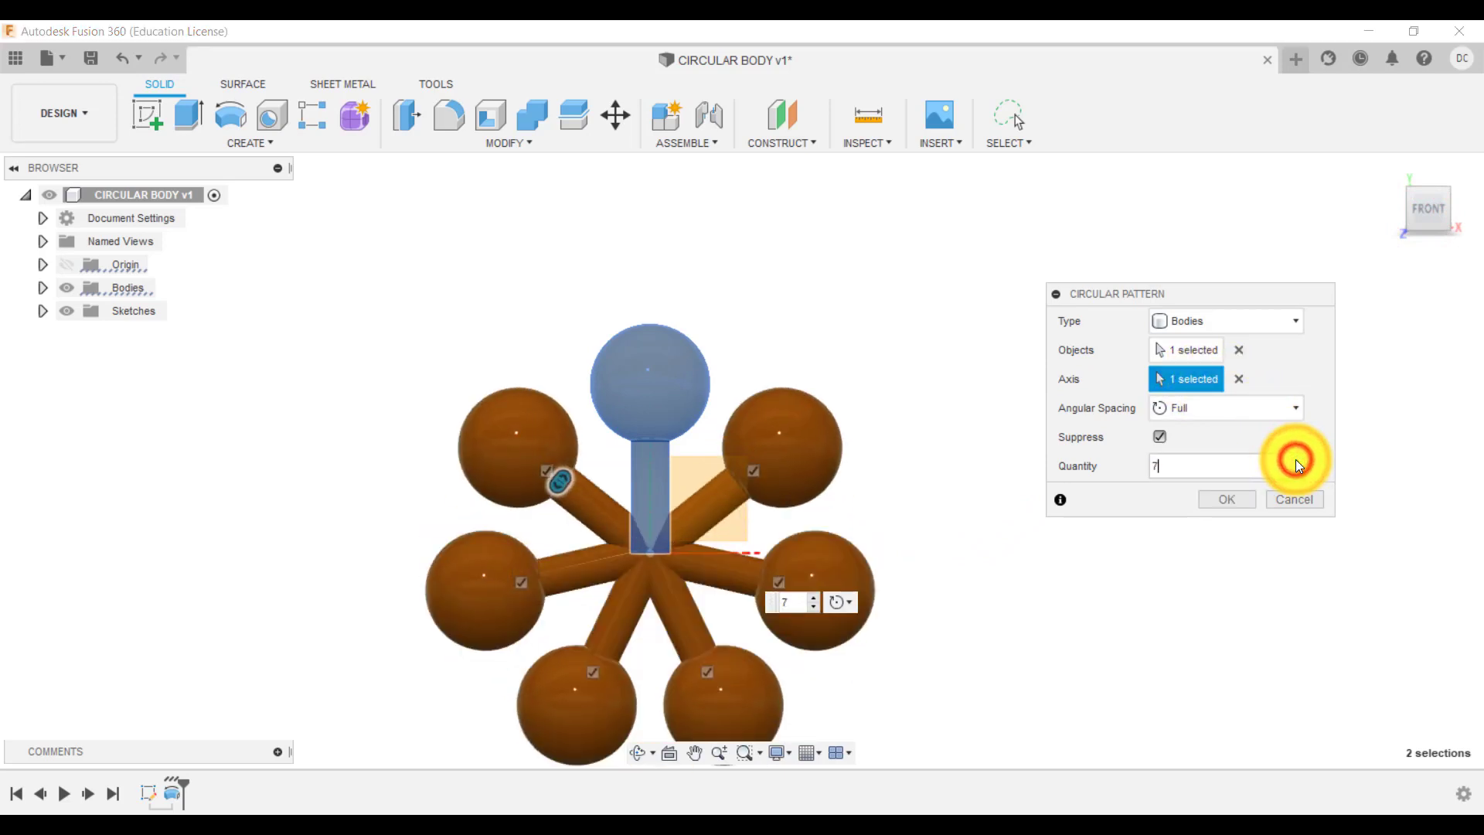
pyautogui.click(1297, 461)
pyautogui.click(1296, 461)
pyautogui.click(1297, 461)
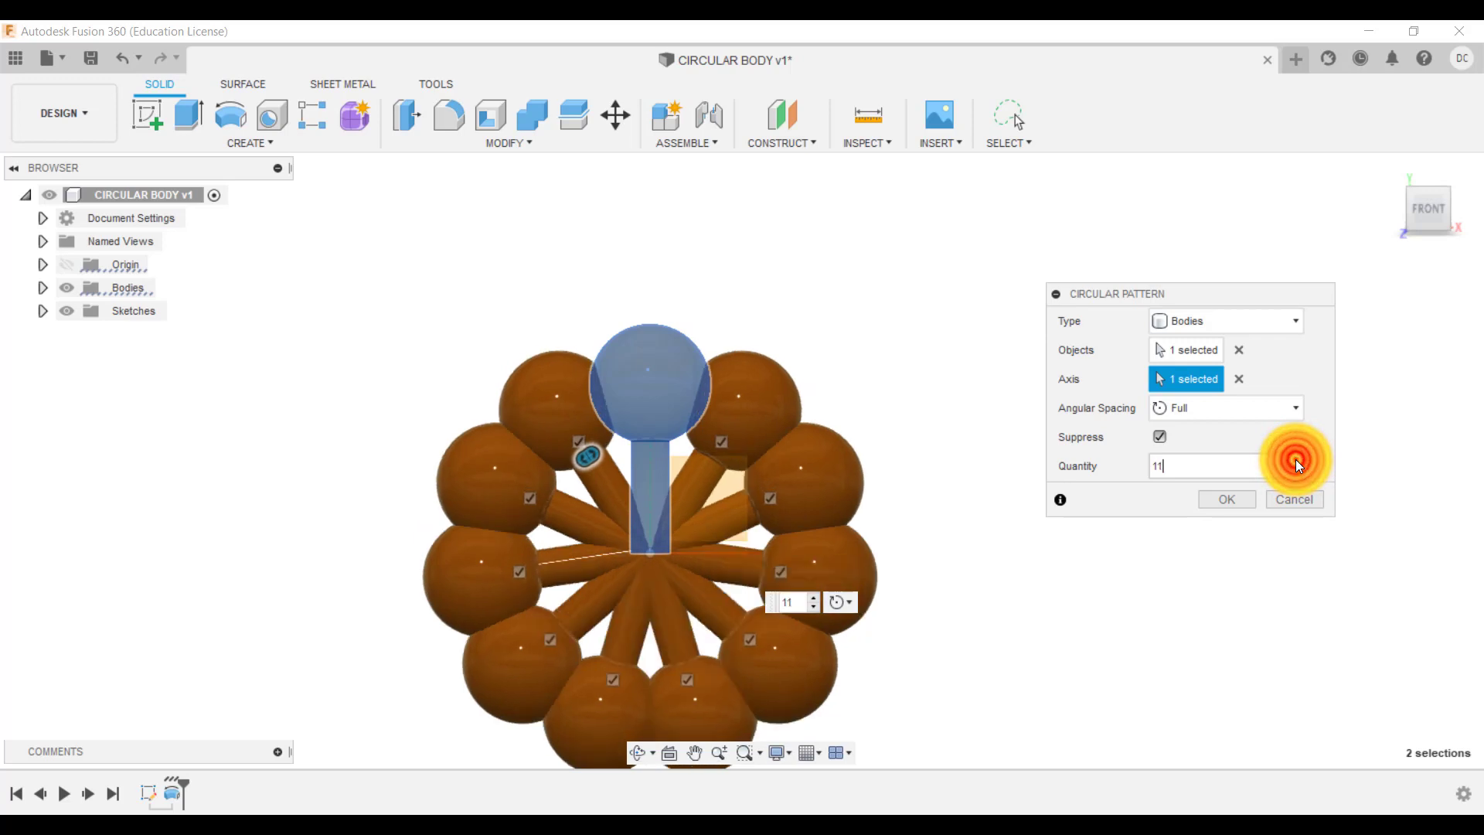
pyautogui.click(1297, 460)
pyautogui.click(1298, 475)
pyautogui.click(1298, 474)
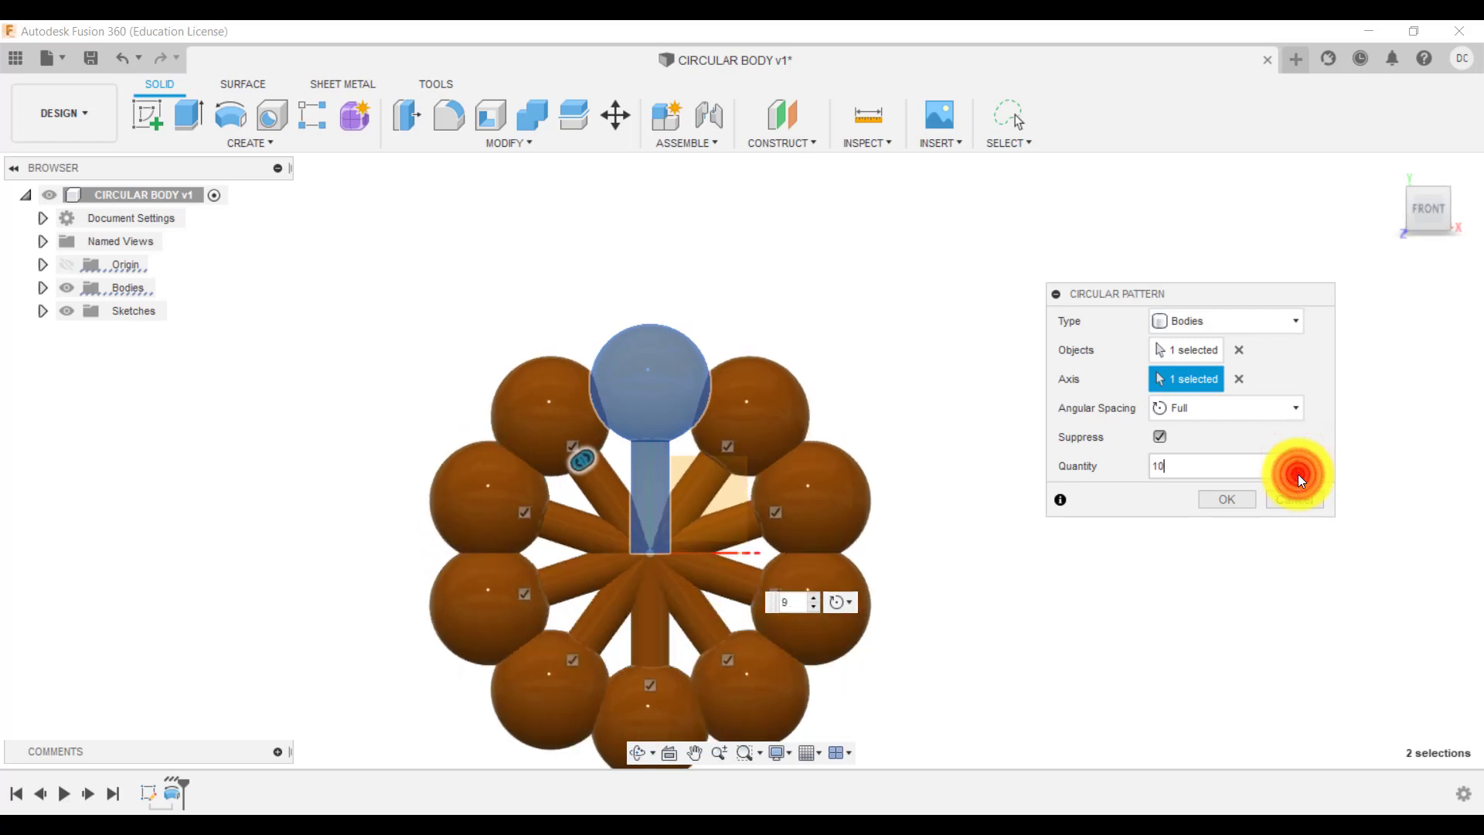
pyautogui.click(1298, 475)
pyautogui.click(1297, 475)
pyautogui.click(1298, 475)
pyautogui.click(1298, 474)
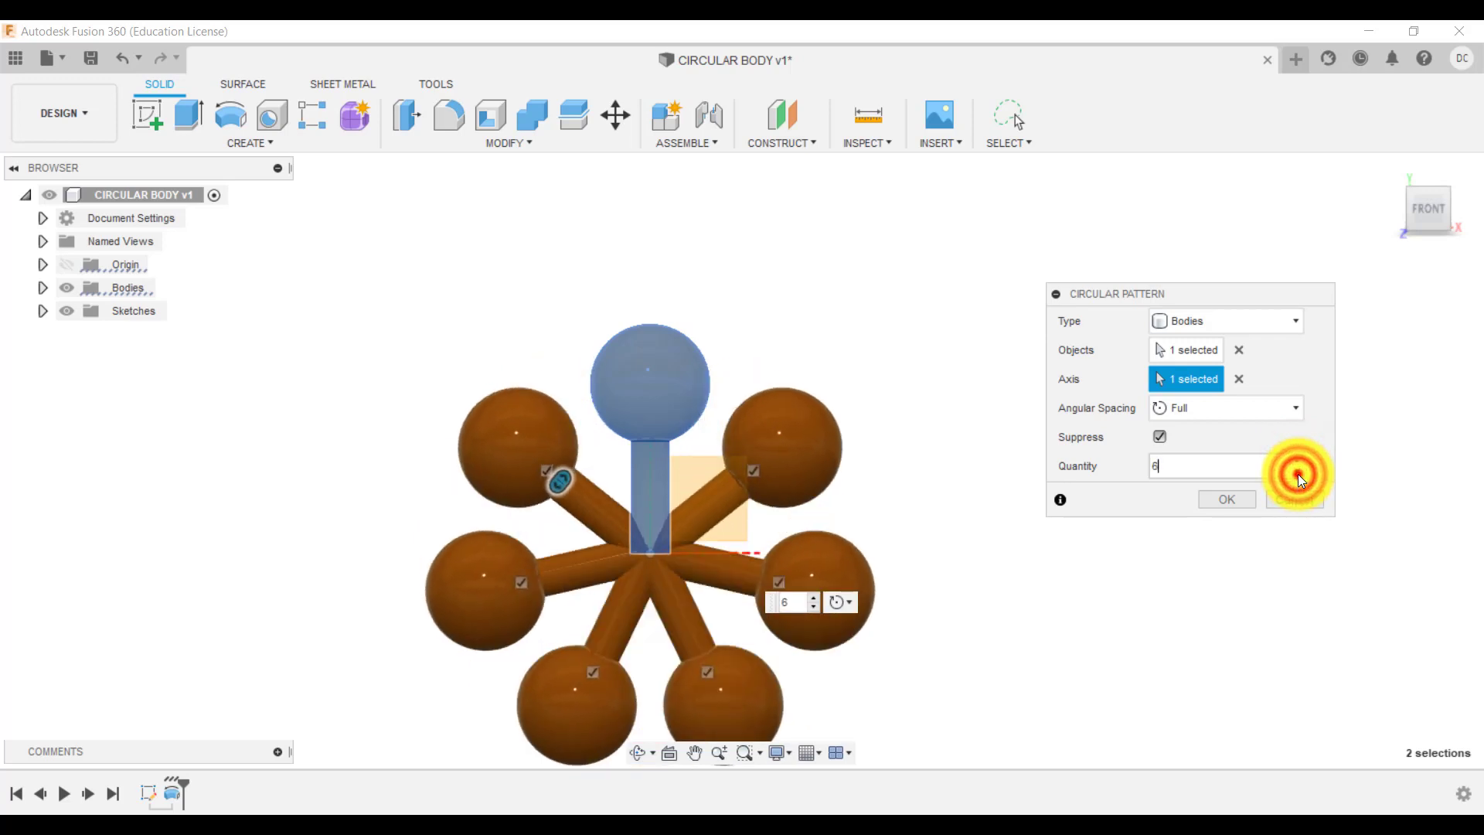
pyautogui.click(1298, 474)
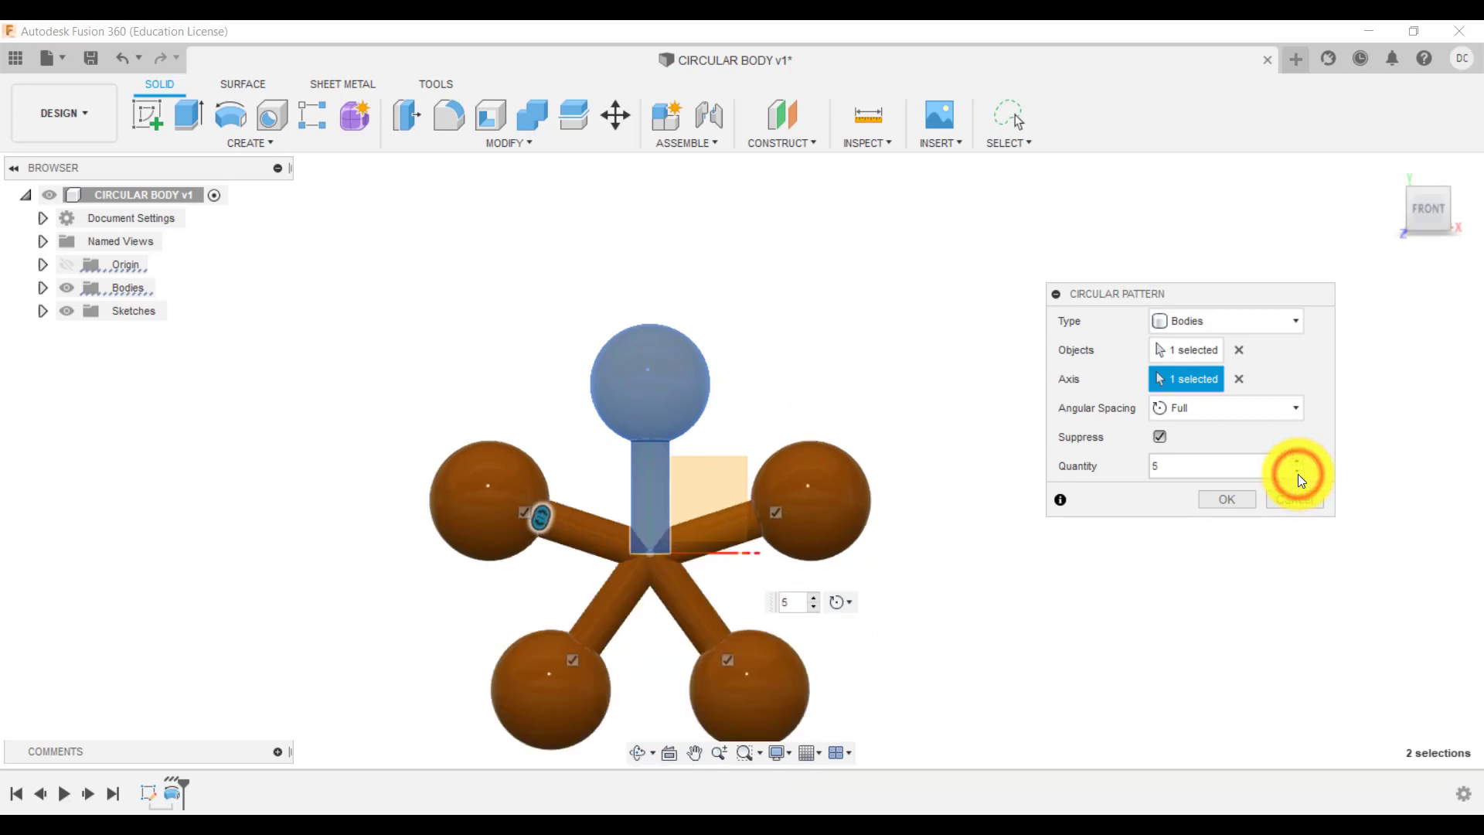
pyautogui.click(1298, 475)
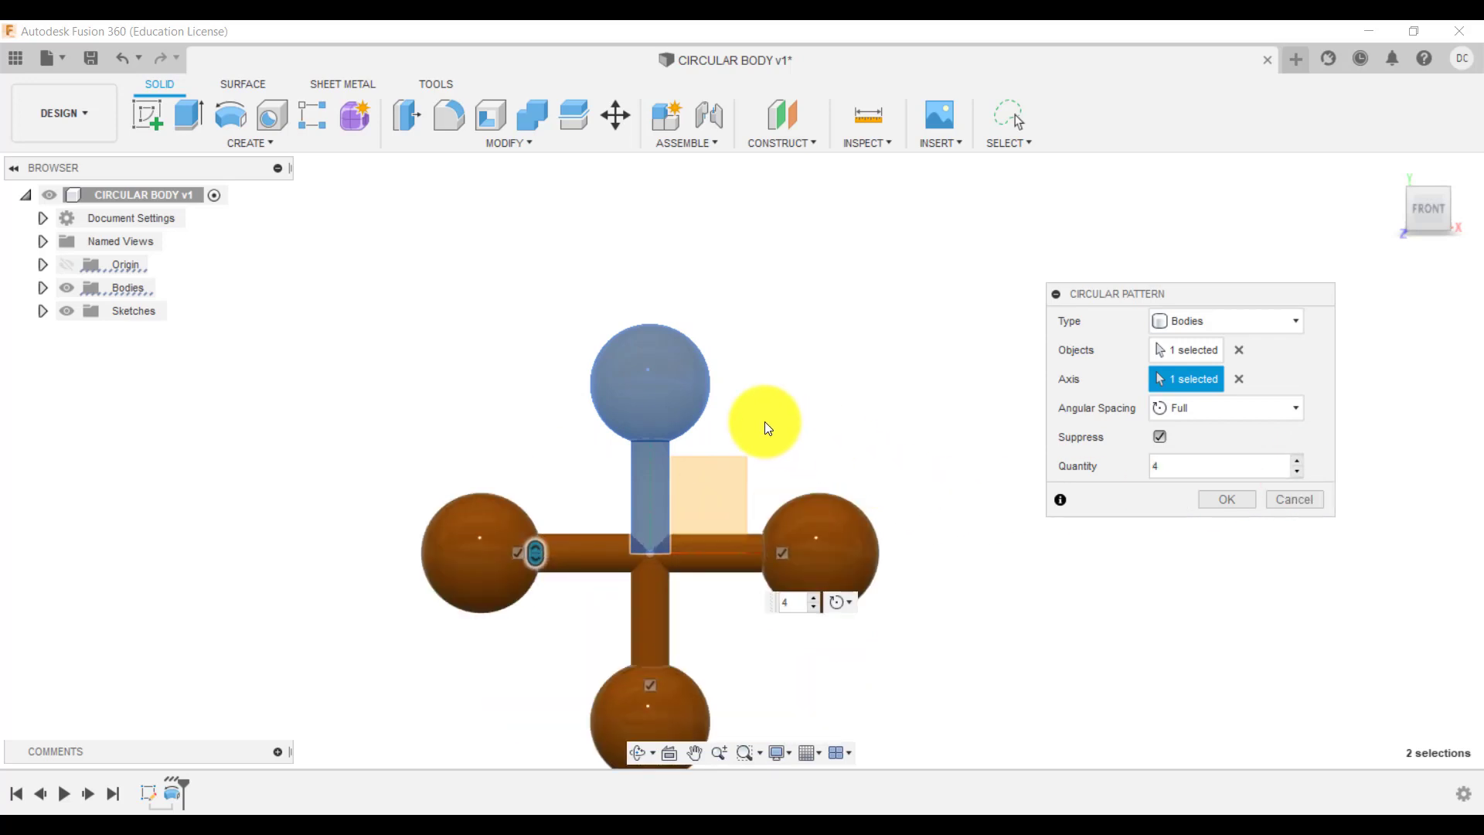
pyautogui.click(1298, 475)
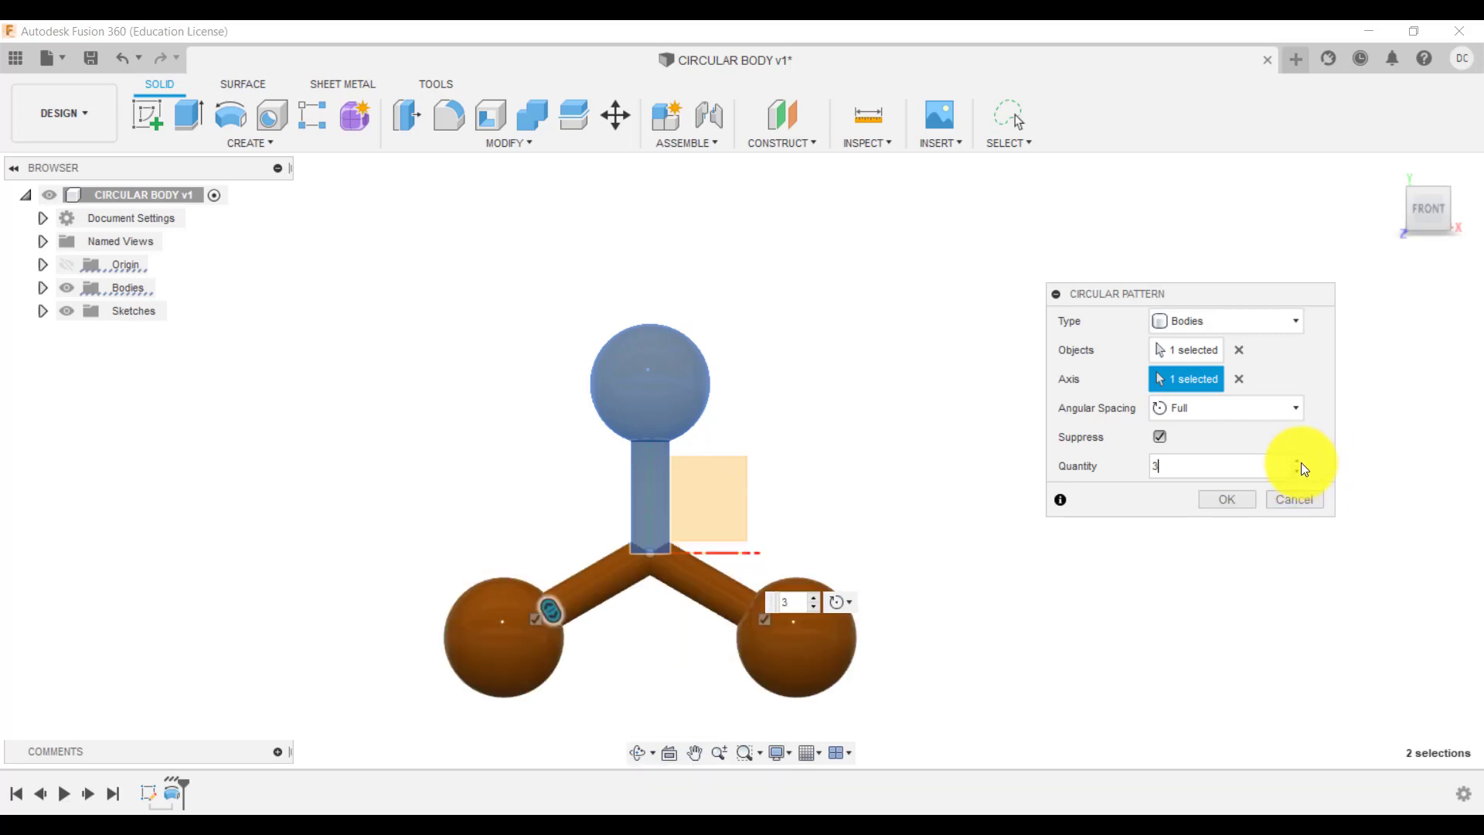
pyautogui.click(1299, 462)
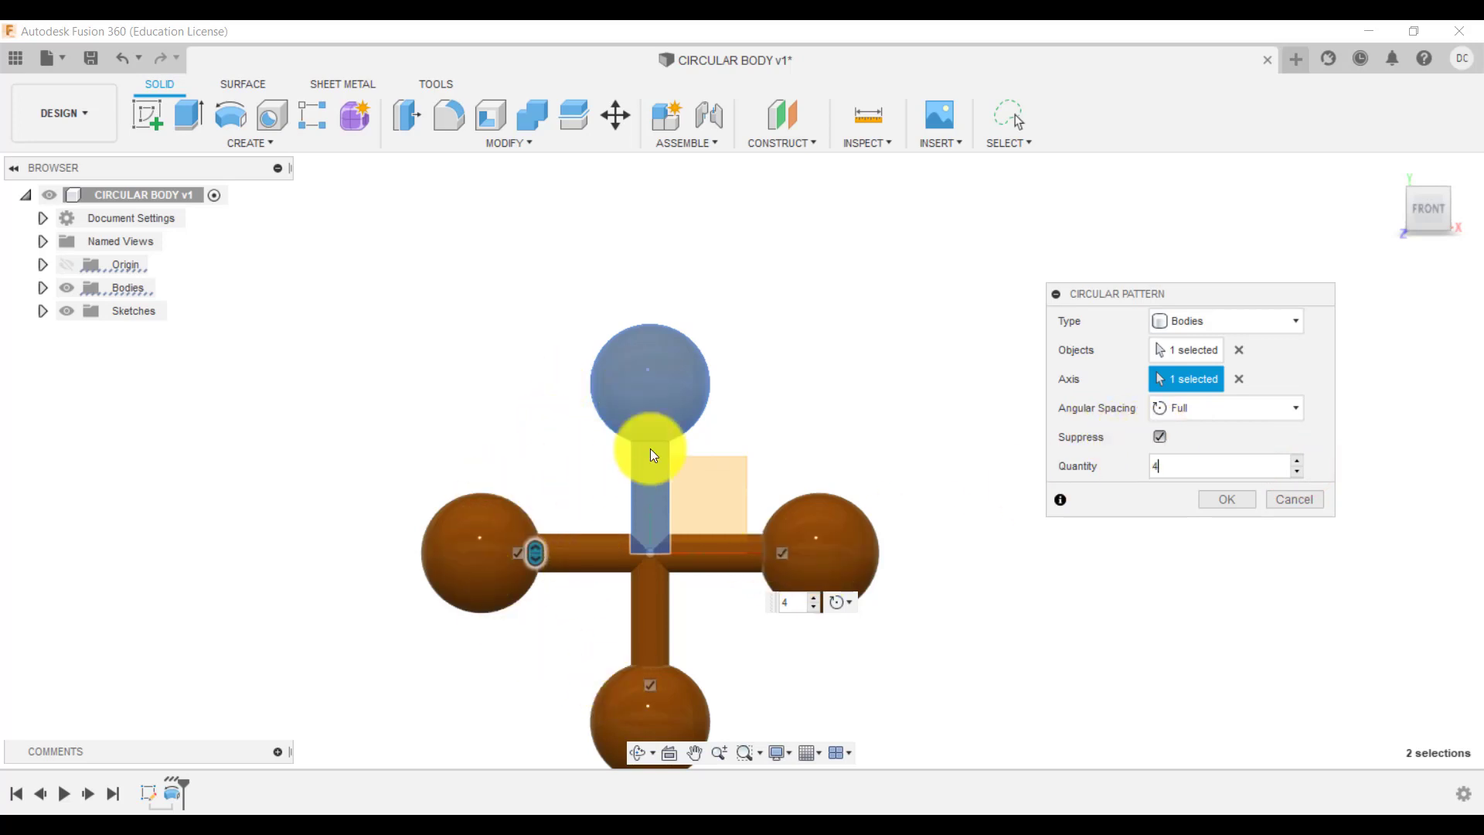
pyautogui.click(783, 553)
pyautogui.click(1247, 501)
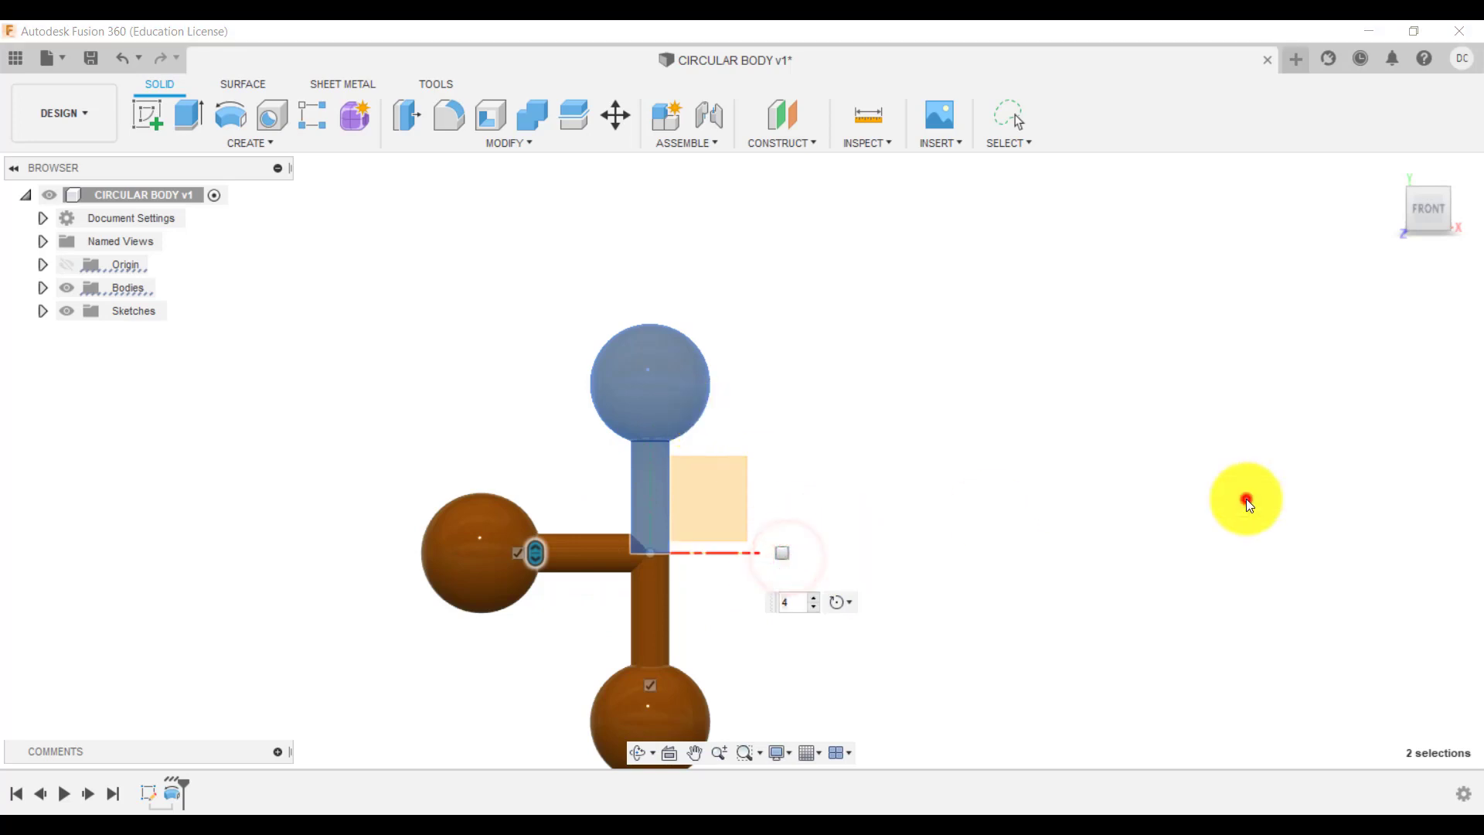
# - Reopen the circular pattern, restore the suppressed fourth copy, and commit four sphere-and-stem bodies
pyautogui.click(1385, 172)
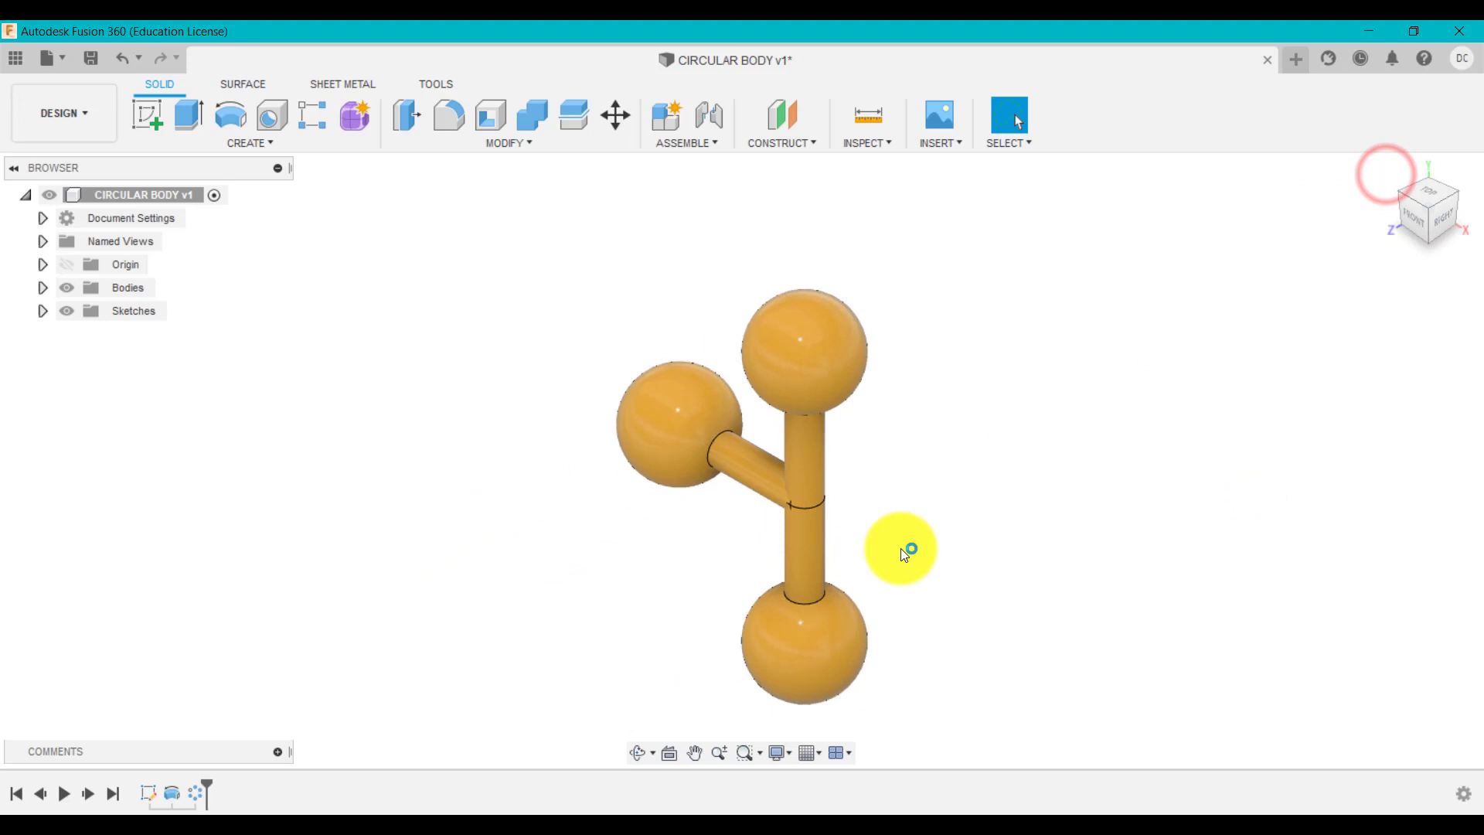
pyautogui.rightClick(199, 789)
pyautogui.click(304, 612)
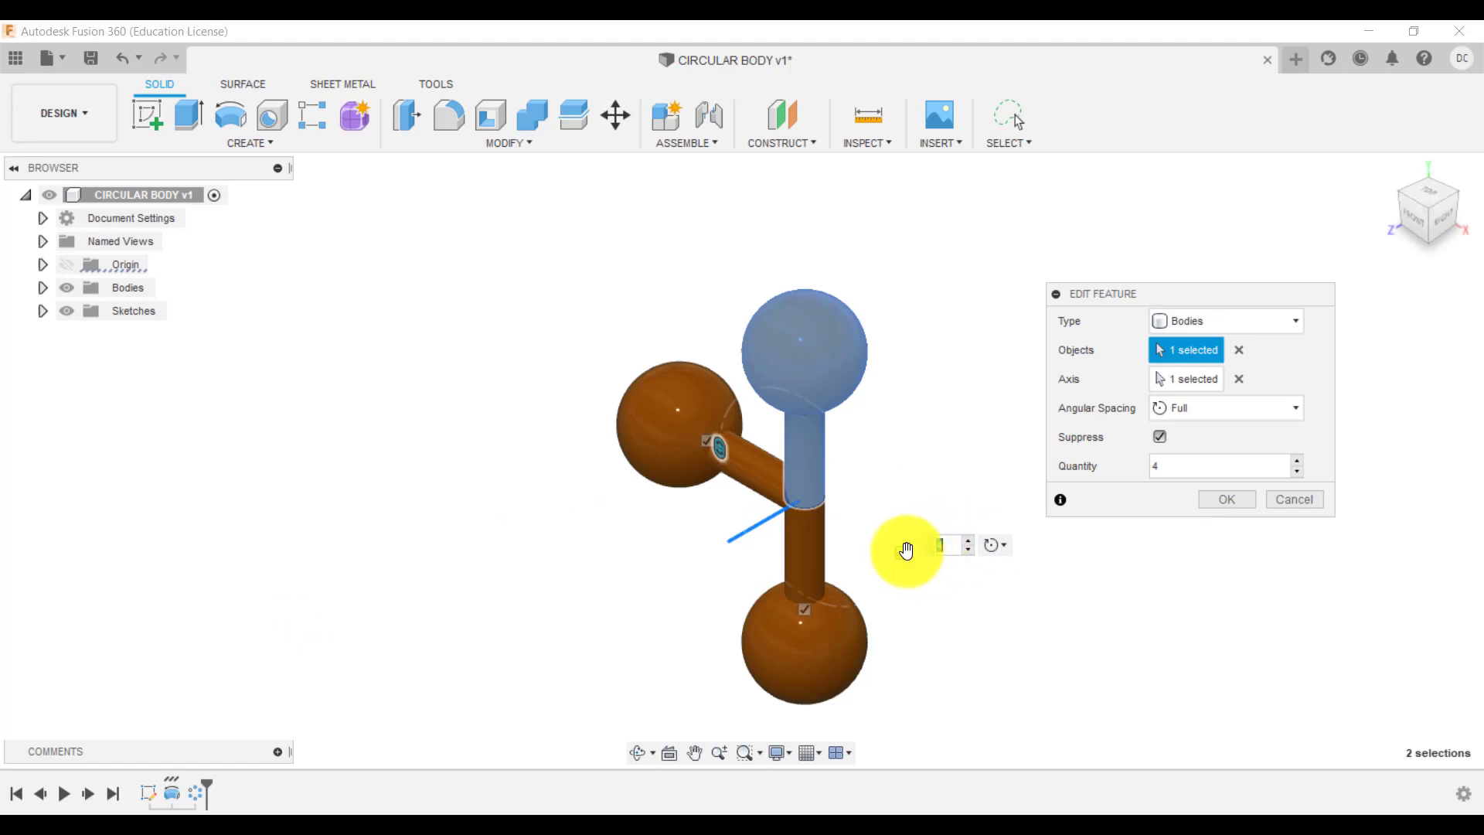
pyautogui.click(901, 553)
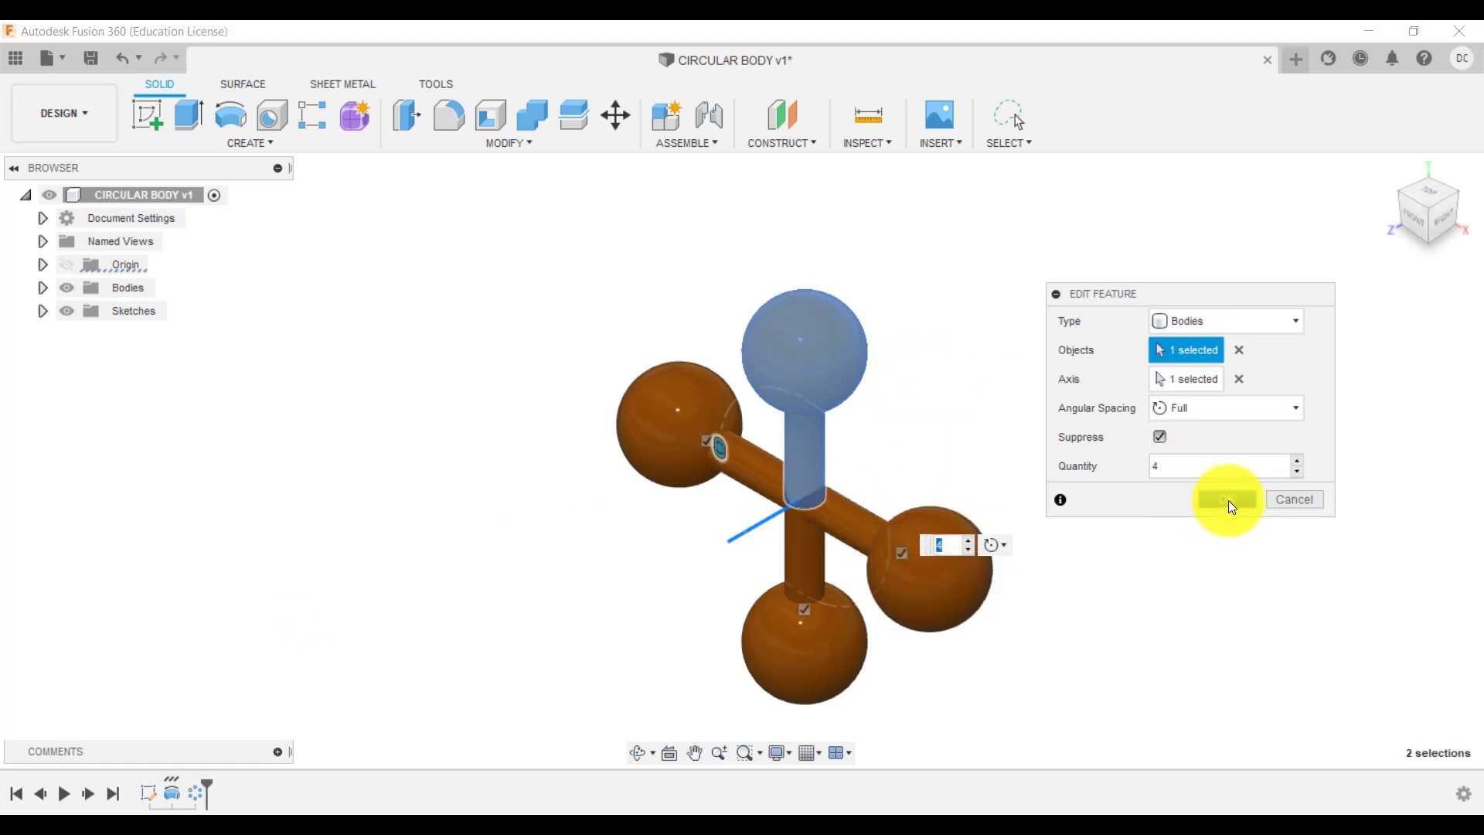
pyautogui.click(1234, 500)
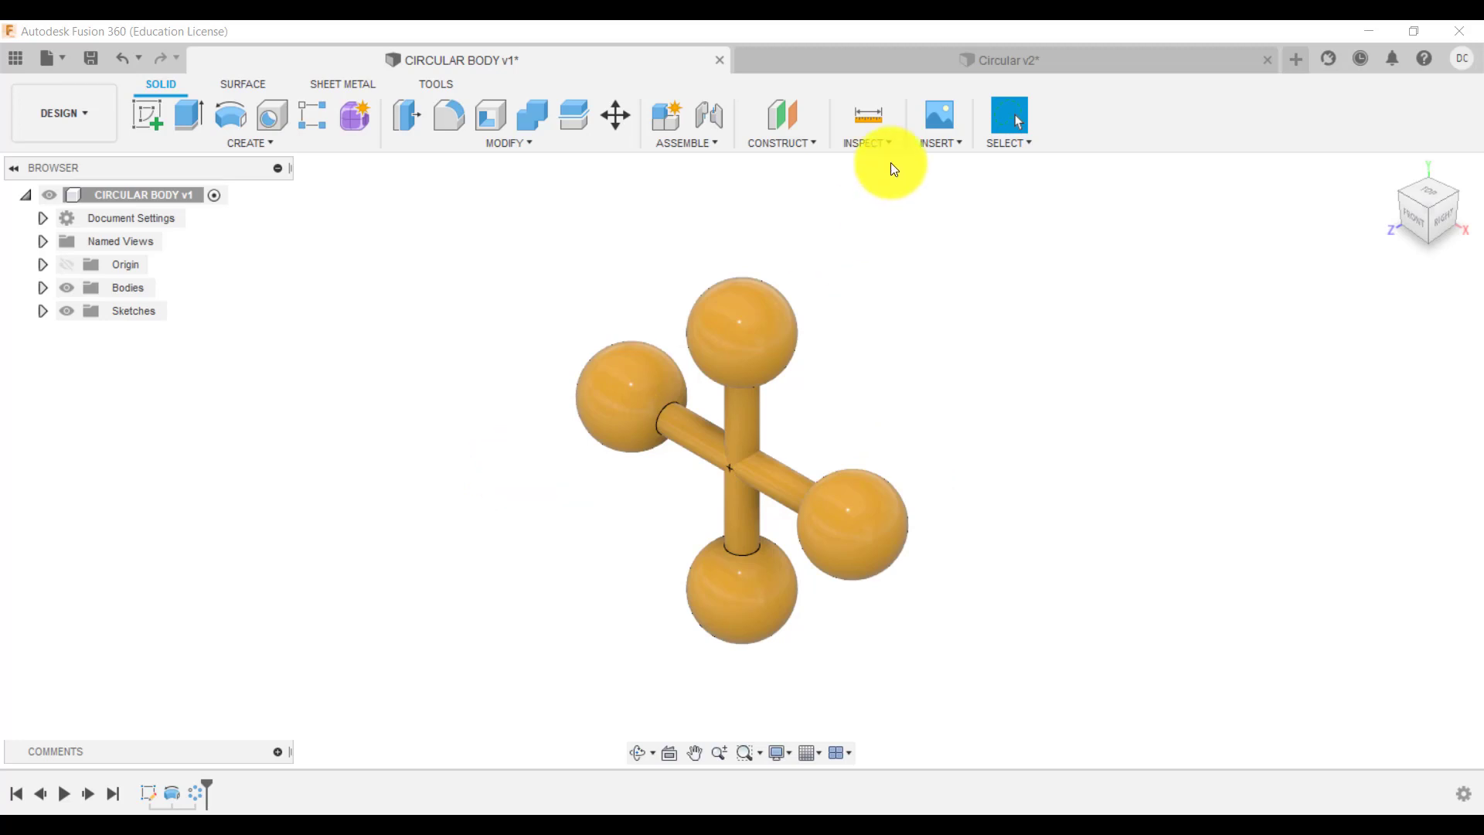
# - Switch to the Circular v2 document and zoom in on its threaded counterbore hole
pyautogui.click(883, 61)
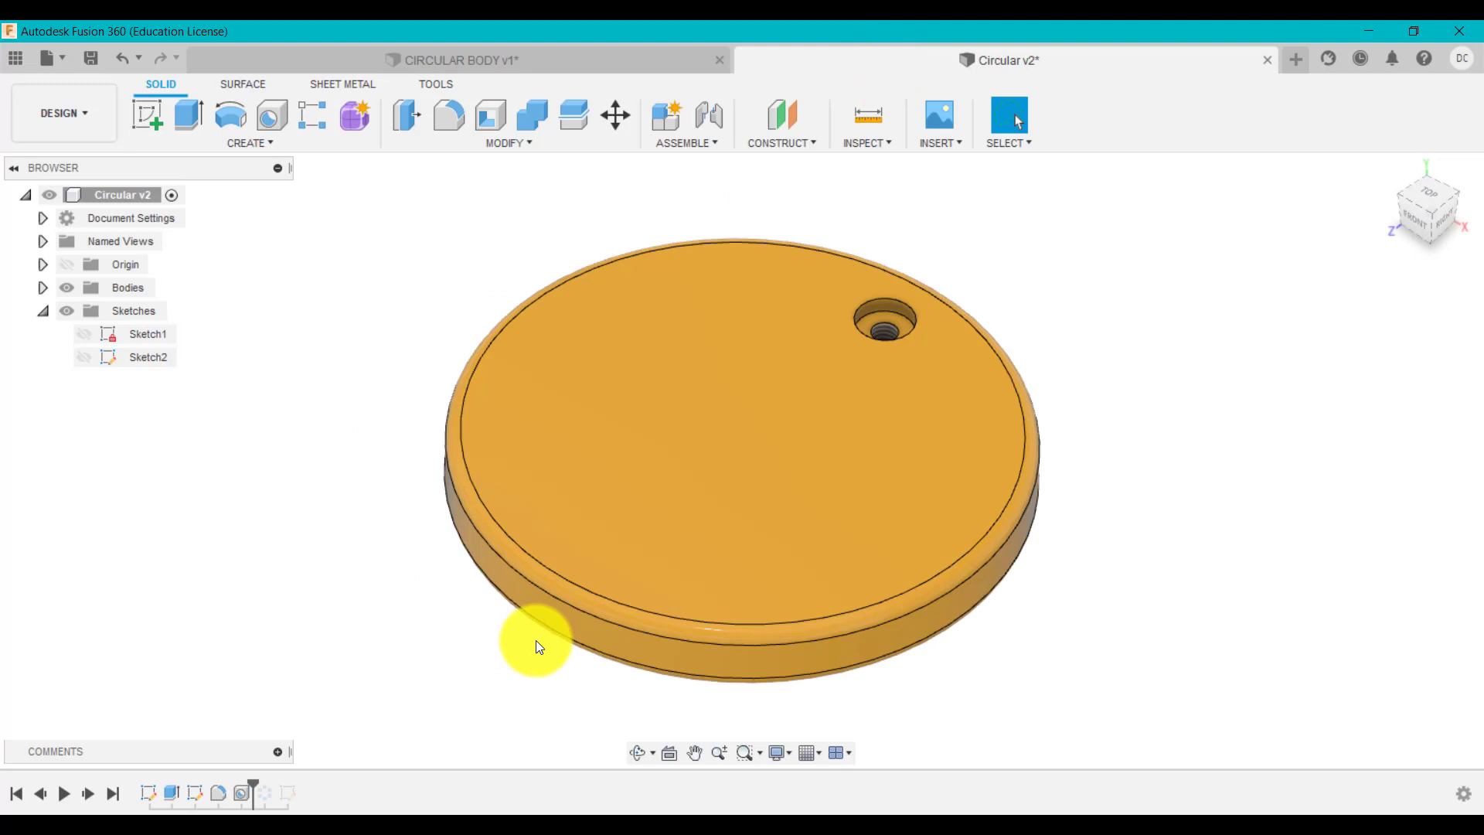
pyautogui.scroll(10, 894, 345)
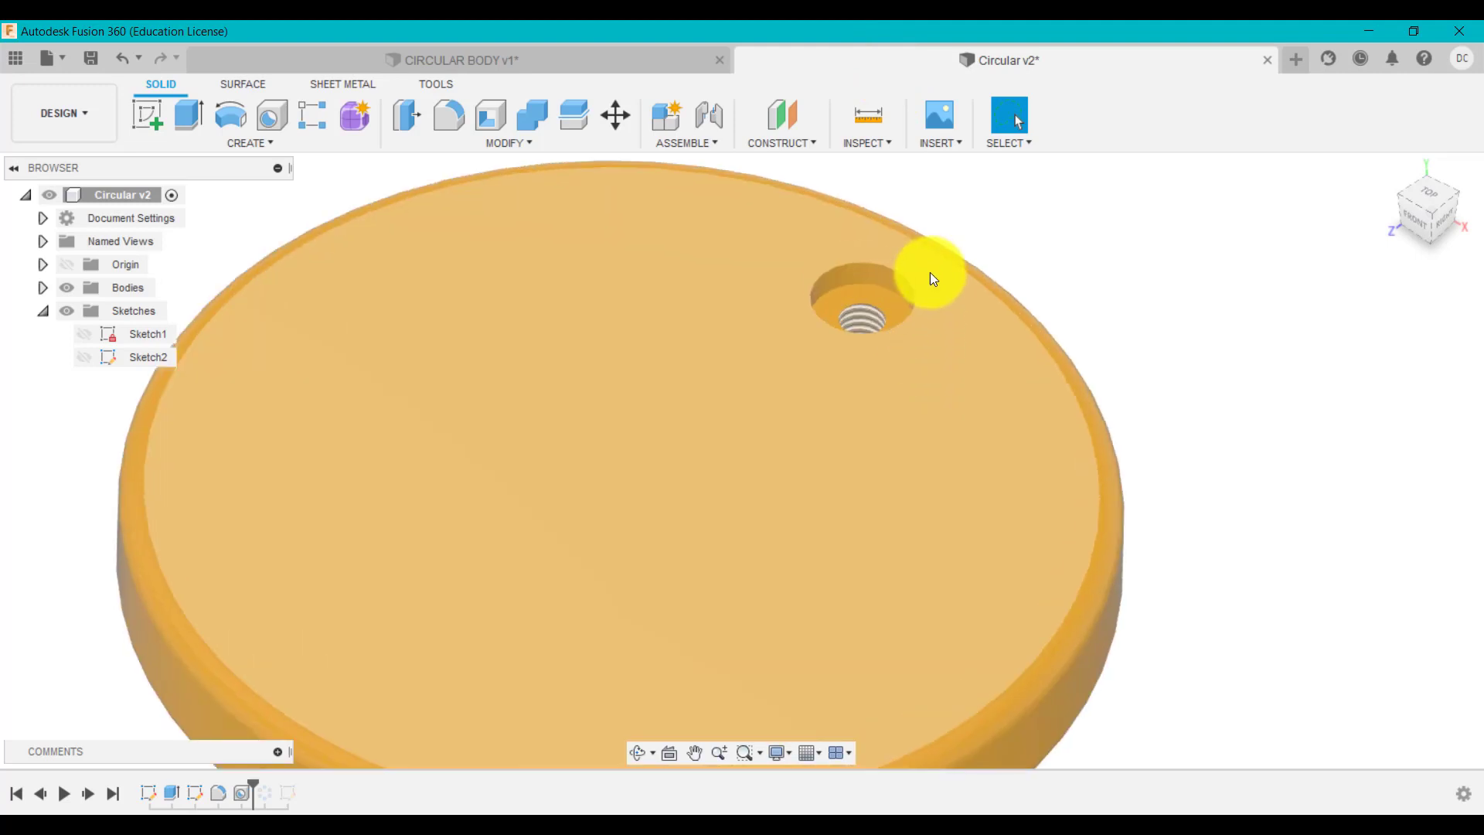
pyautogui.scroll(-8, 820, 384)
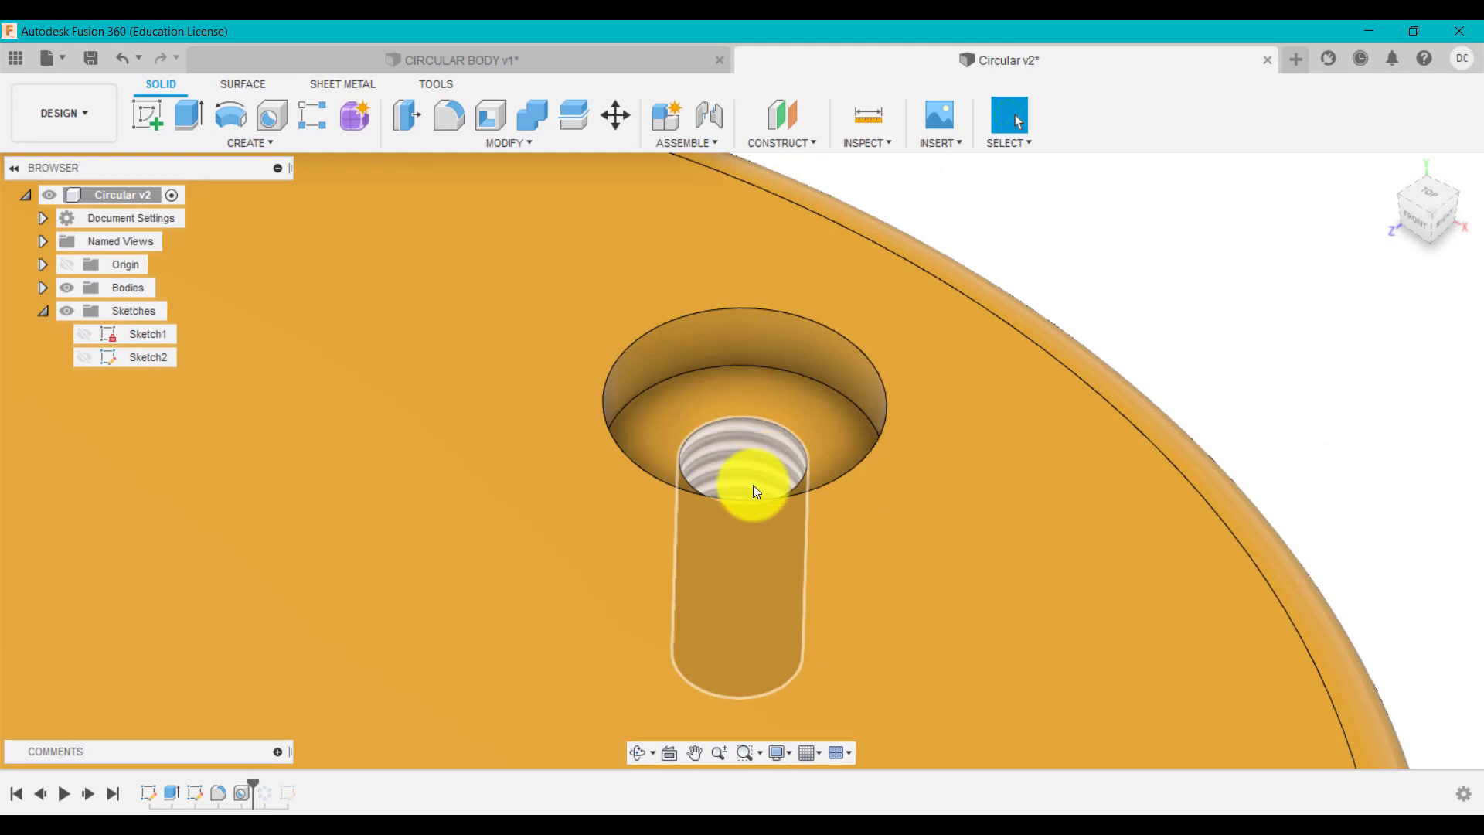
pyautogui.click(1387, 167)
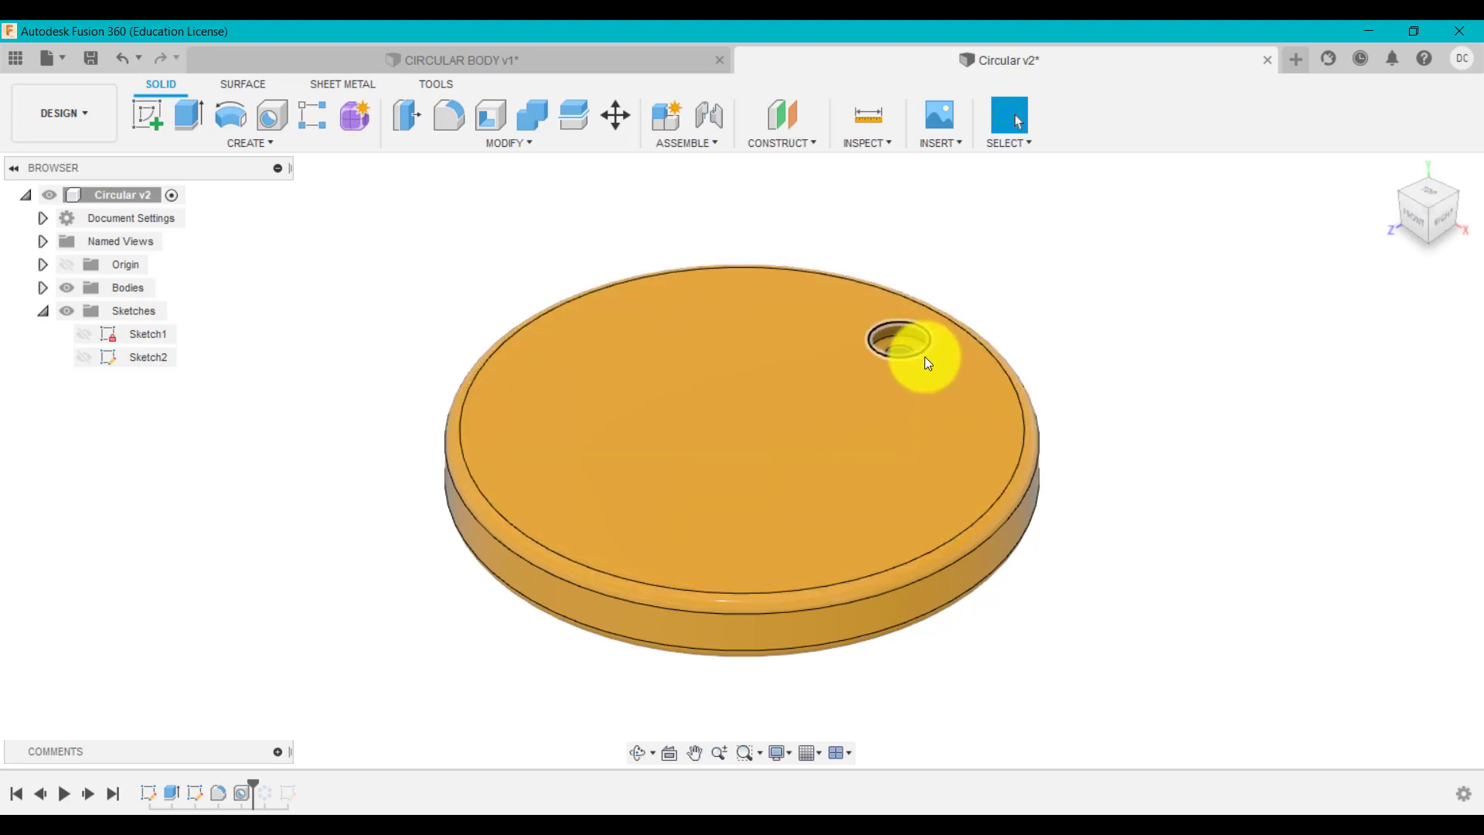
# - Start a Features circular pattern of Hole1 around the disc's rim axis, viewed from above
pyautogui.click(240, 248)
pyautogui.click(269, 147)
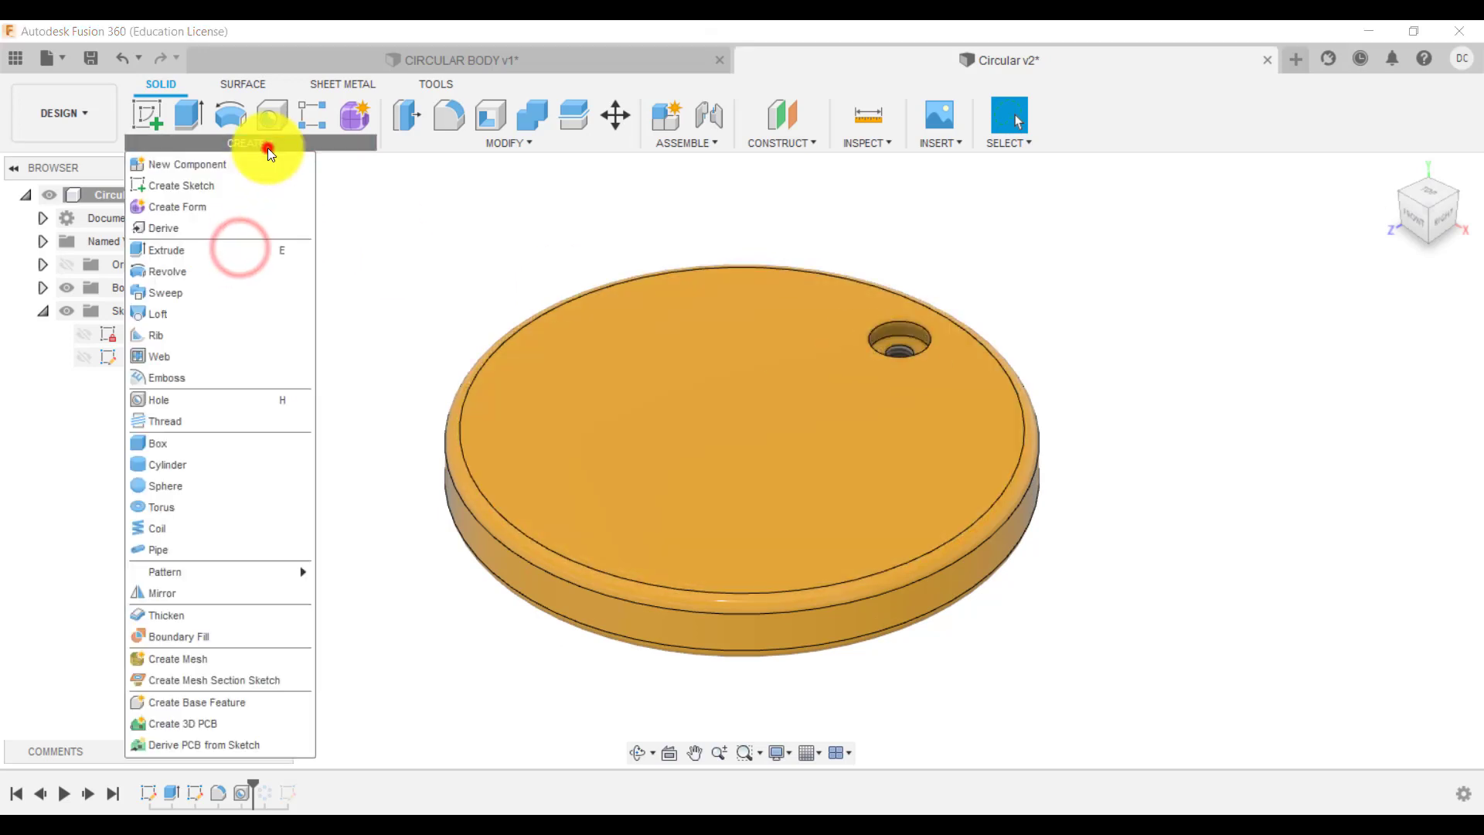
pyautogui.moveTo(236, 569)
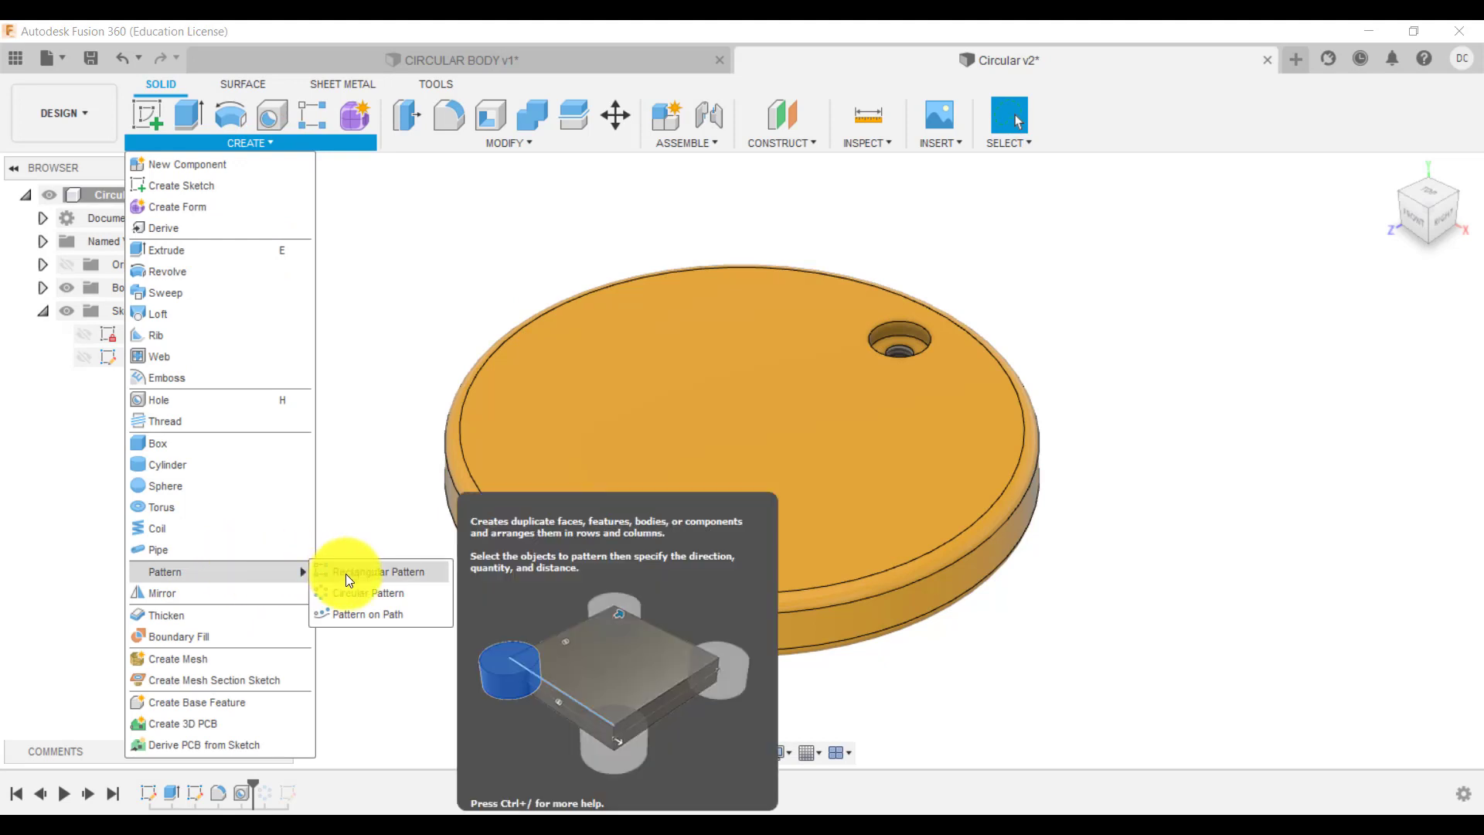
pyautogui.click(344, 590)
pyautogui.click(1227, 319)
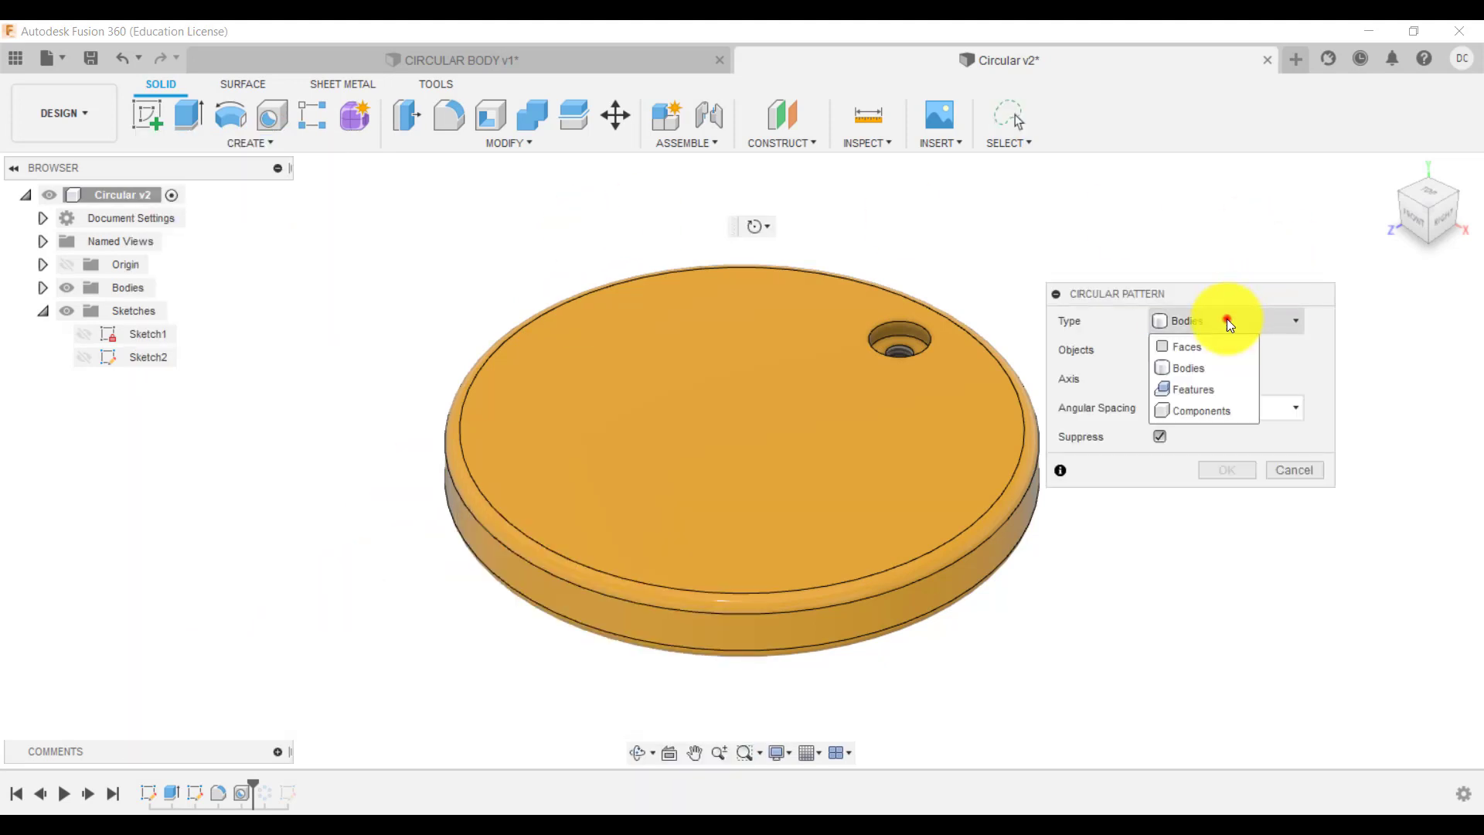
pyautogui.click(1221, 390)
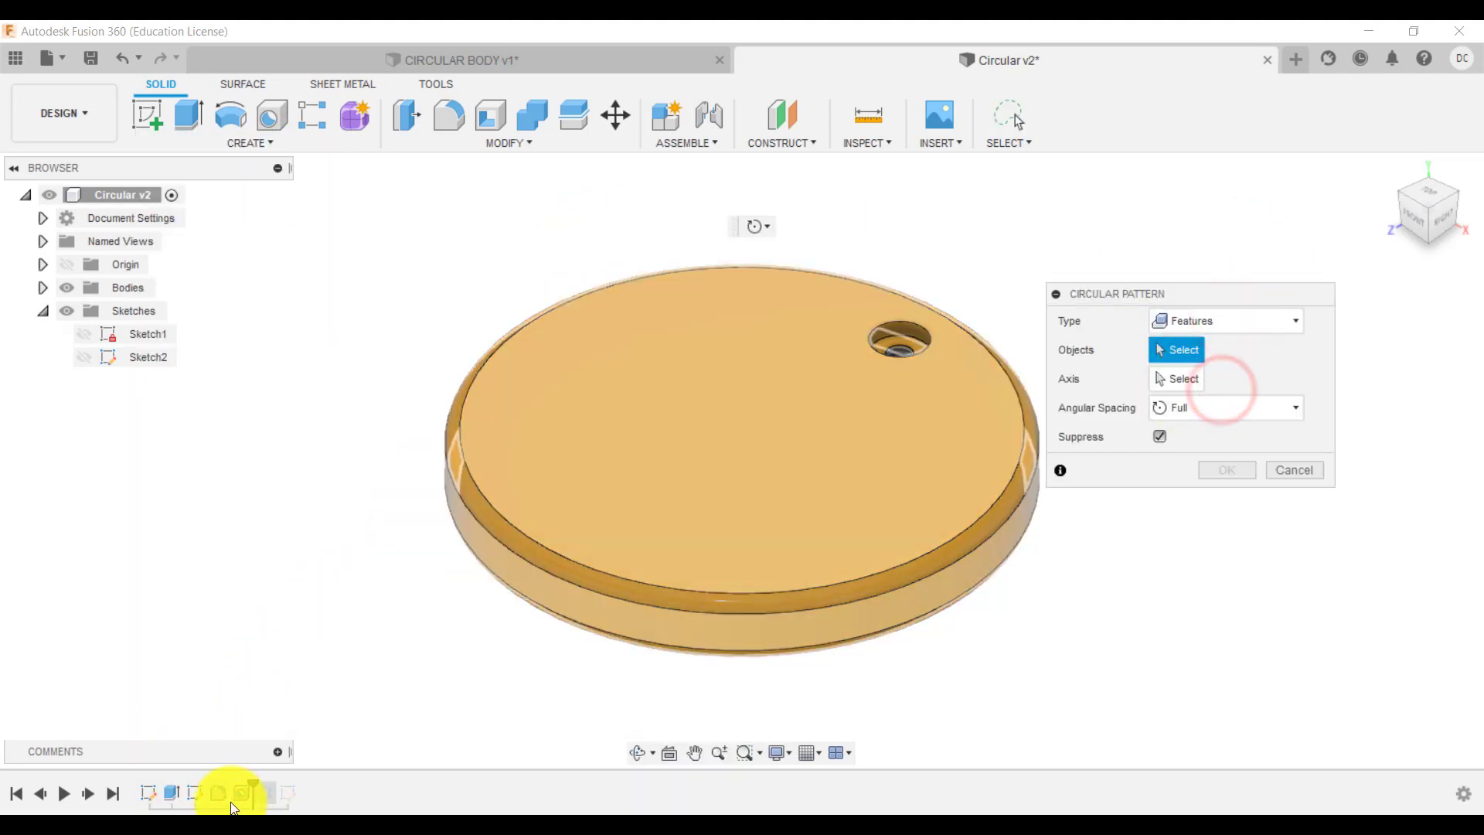
pyautogui.click(248, 792)
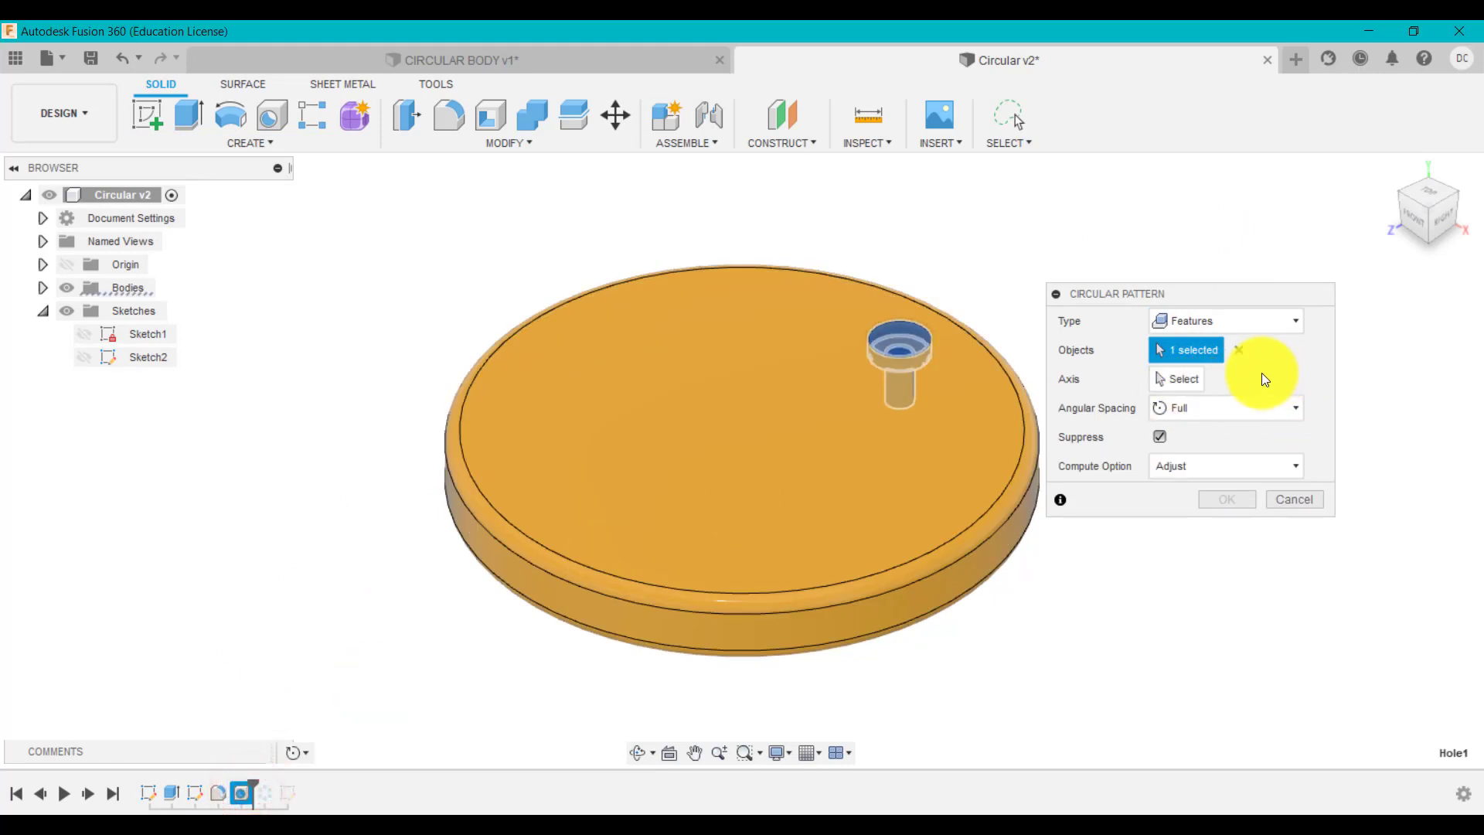
pyautogui.click(1204, 378)
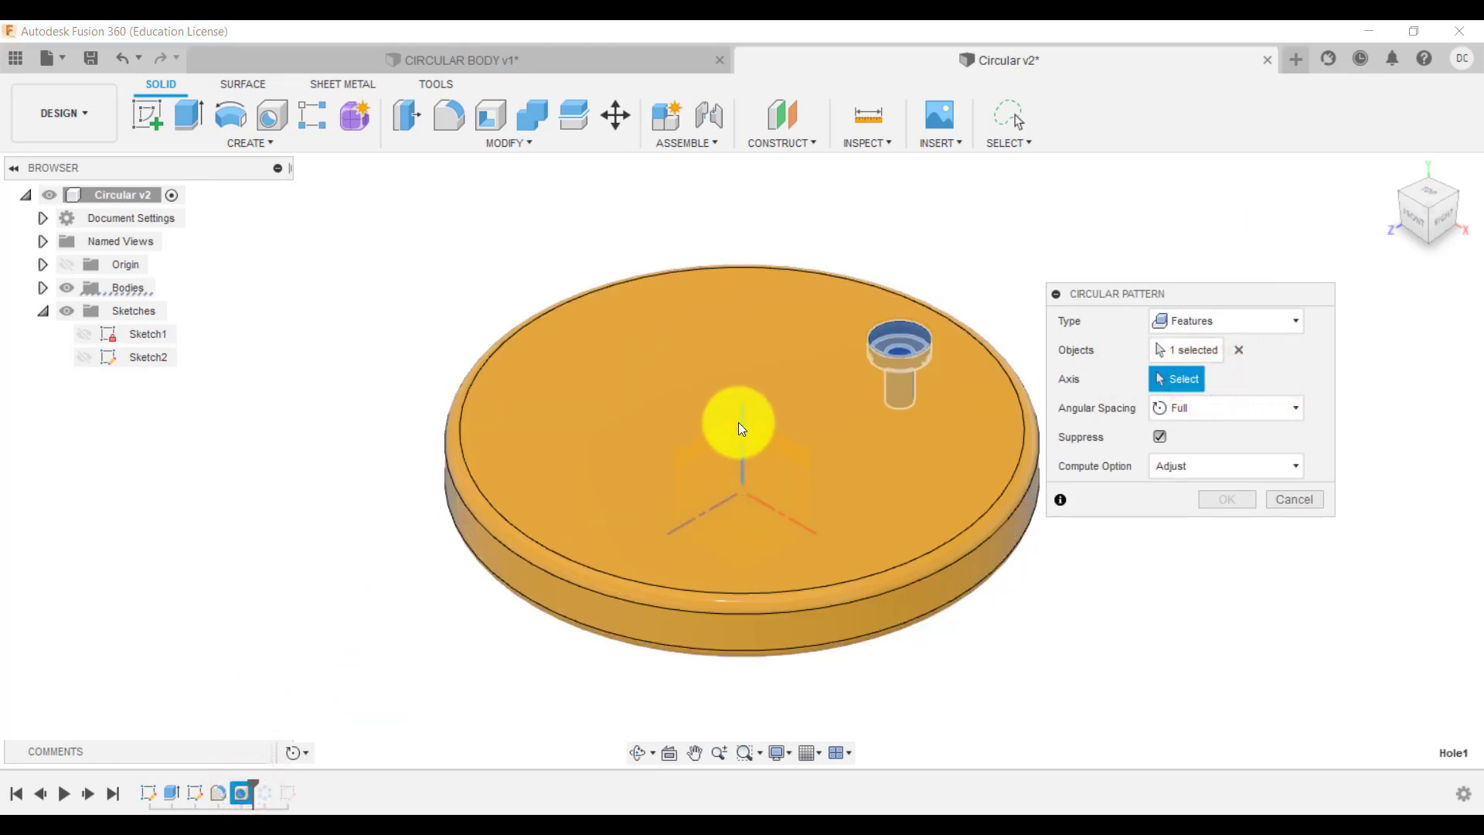
pyautogui.click(1017, 515)
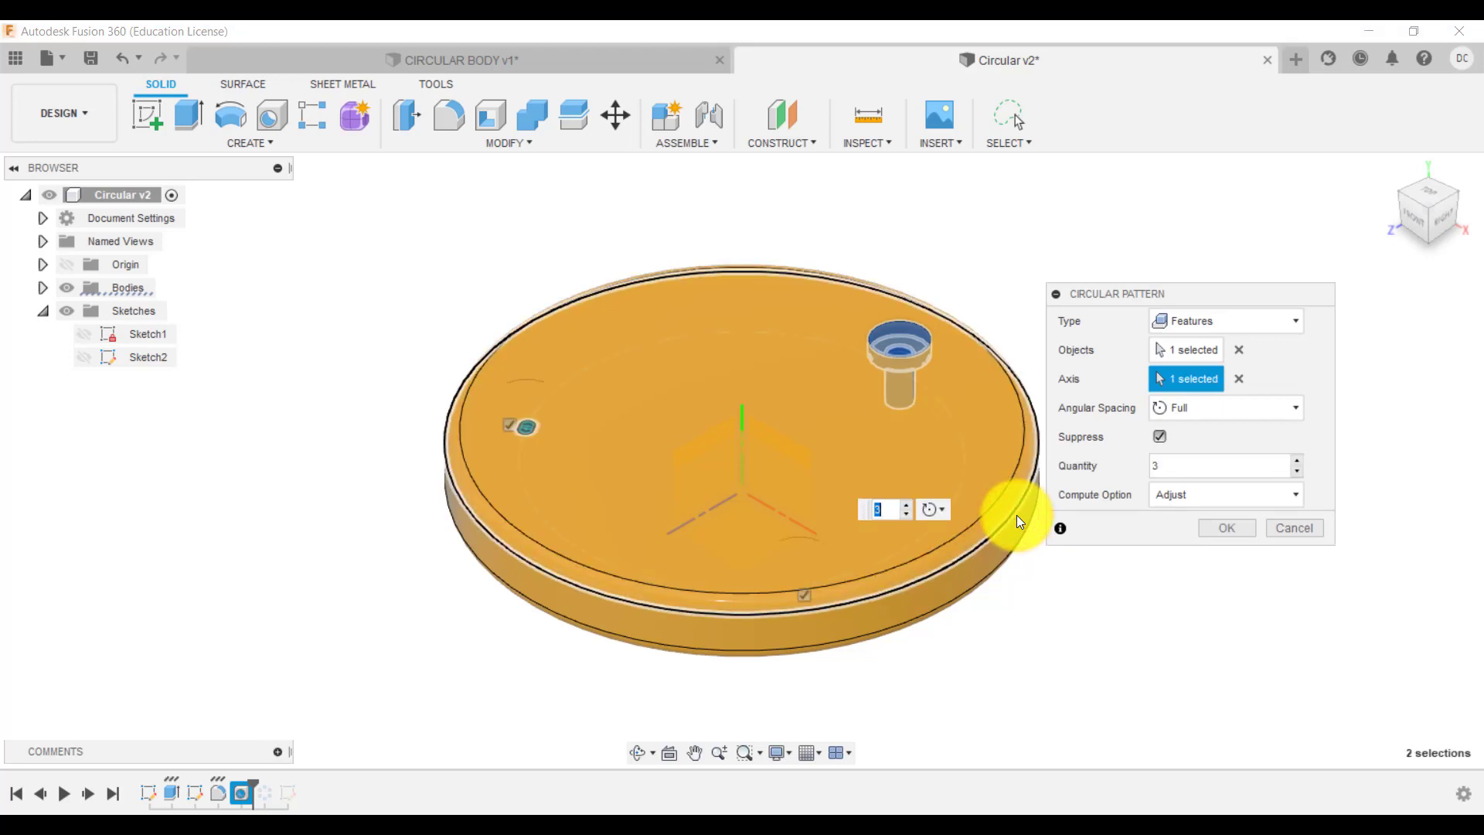
pyautogui.click(1427, 189)
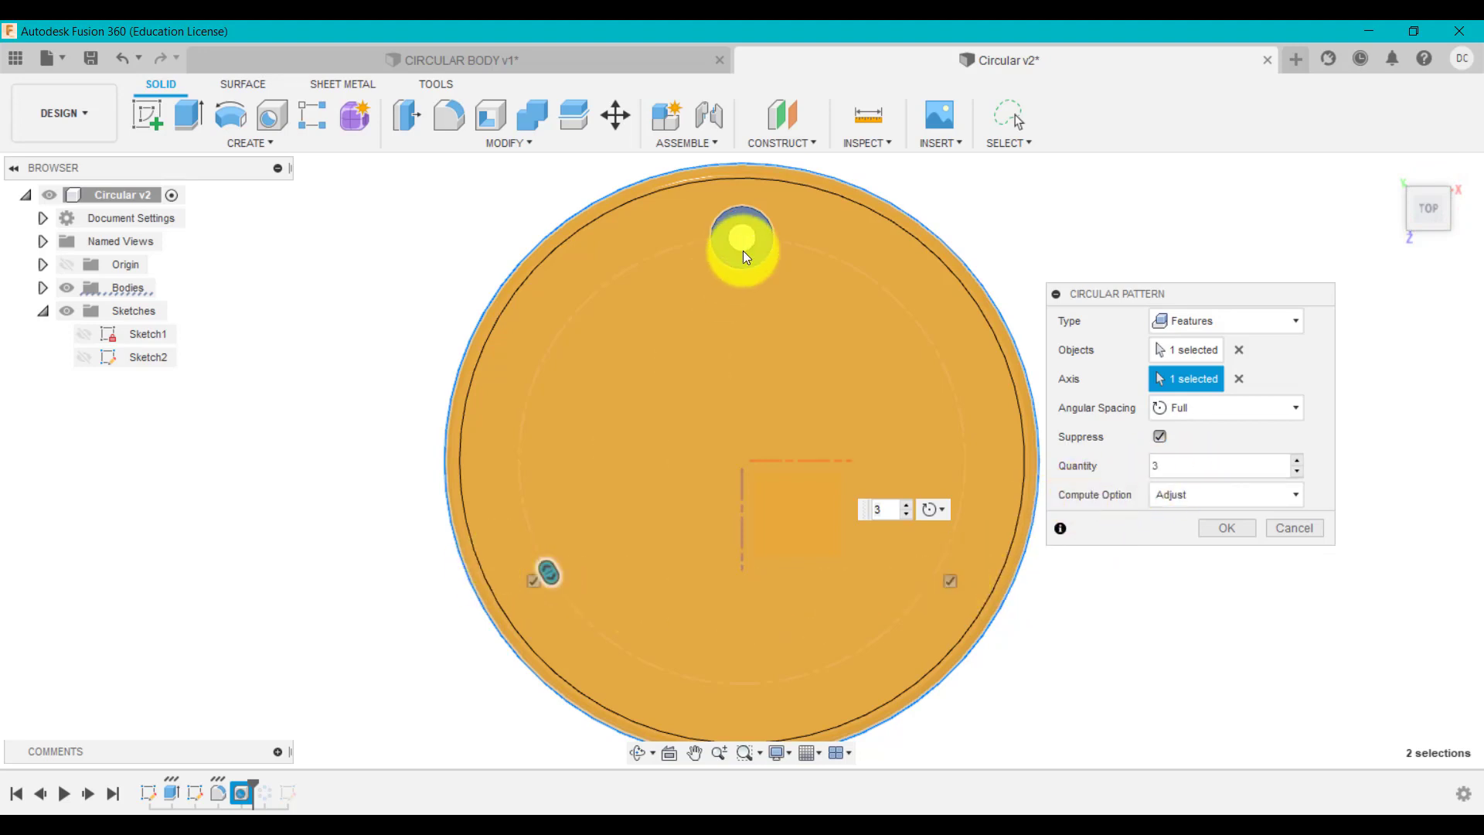
# - Raise the hole count to 13, confirm the pattern, and tilt the disc to inspect it
pyautogui.click(1297, 462)
pyautogui.click(1298, 462)
pyautogui.click(1298, 462)
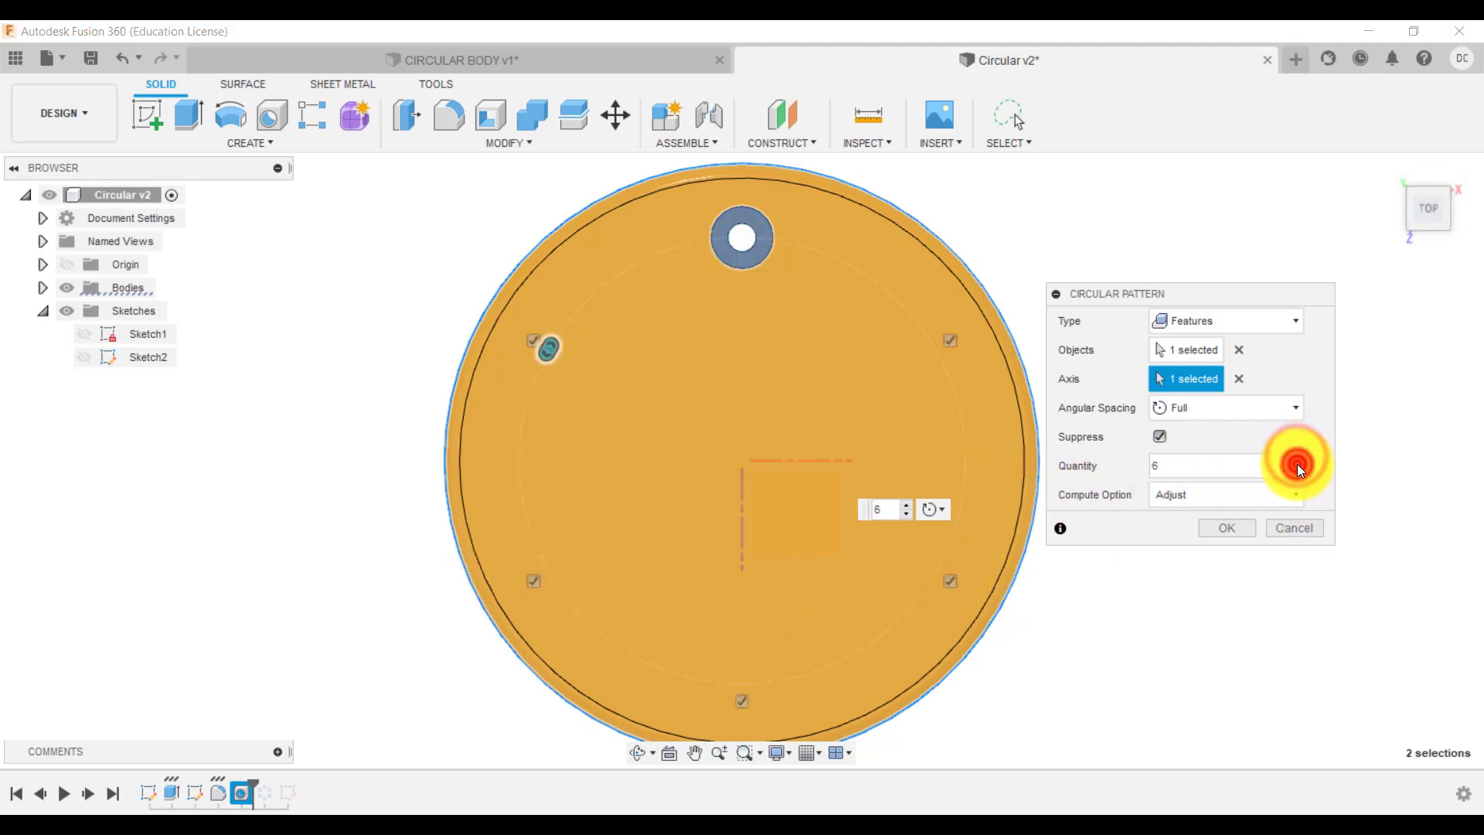
pyautogui.click(1298, 463)
pyautogui.click(1297, 462)
pyautogui.click(1297, 463)
pyautogui.click(1297, 463)
pyautogui.click(1298, 464)
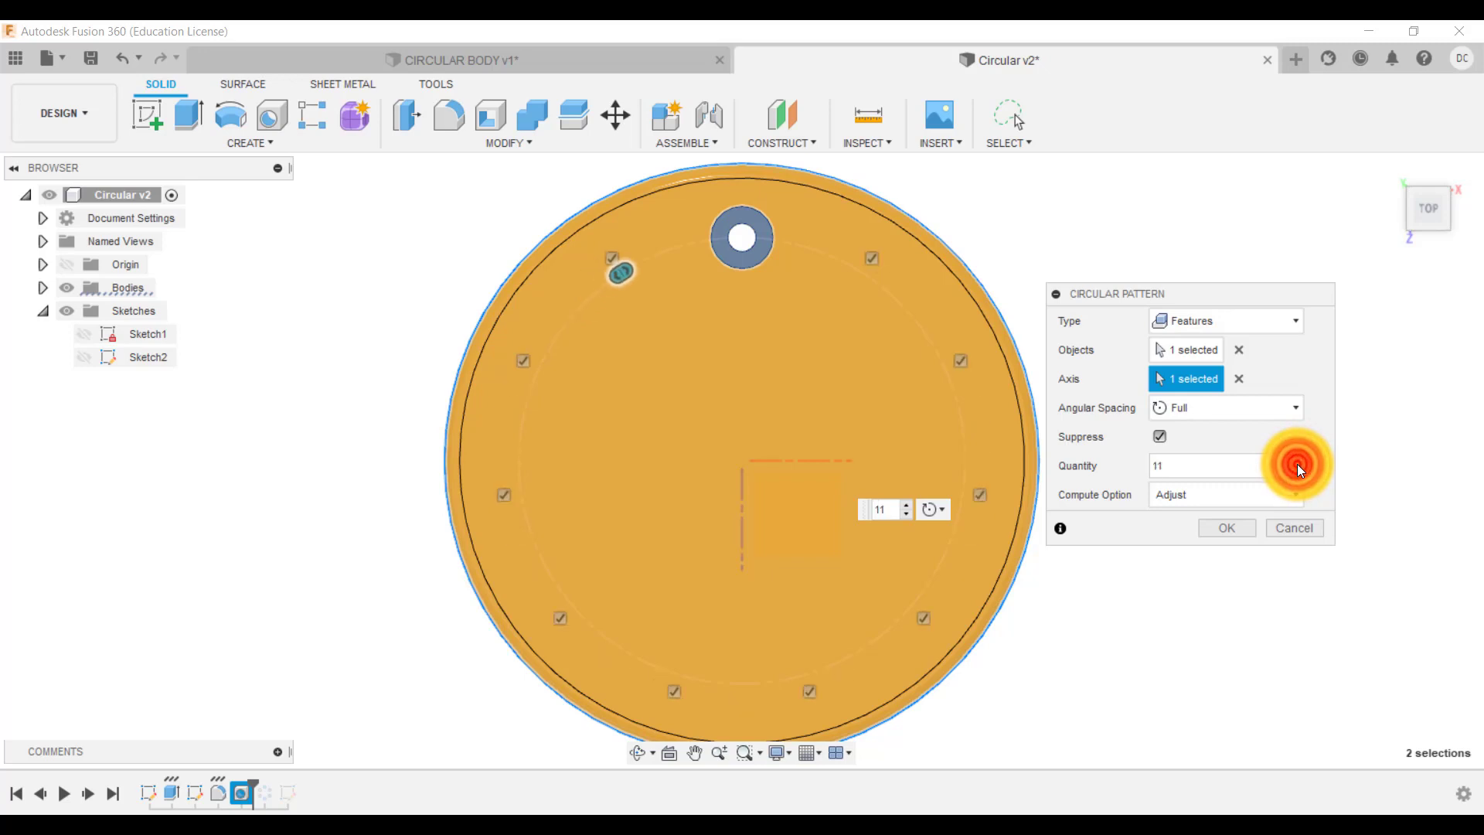
pyautogui.click(1297, 462)
pyautogui.click(1298, 463)
pyautogui.click(1231, 528)
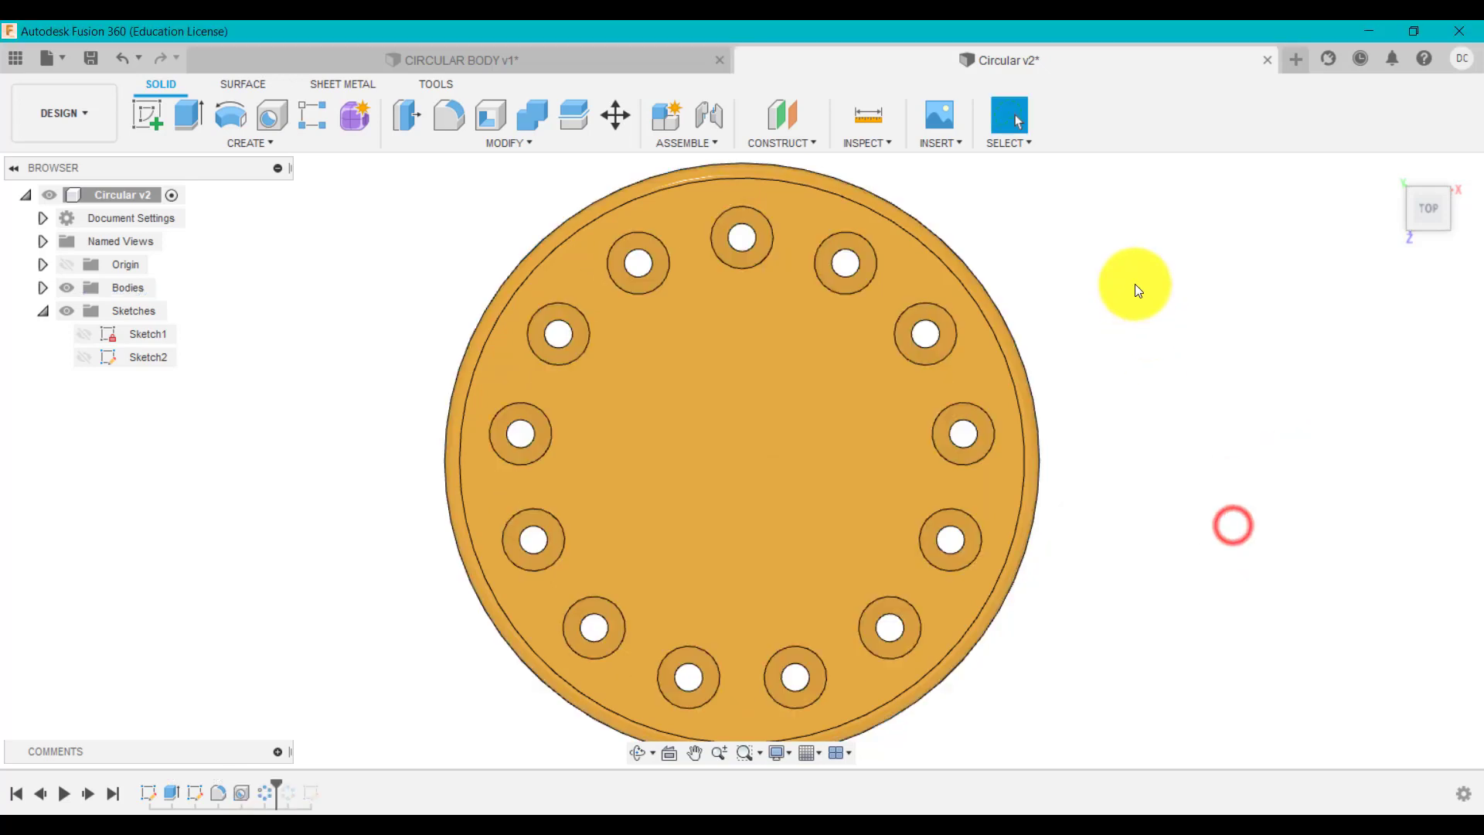
pyautogui.keyDown('shift'); pyautogui.moveTo(1137, 442); pyautogui.dragTo(1120, 371, button='middle'); pyautogui.keyUp('shift')
pyautogui.press('Escape')
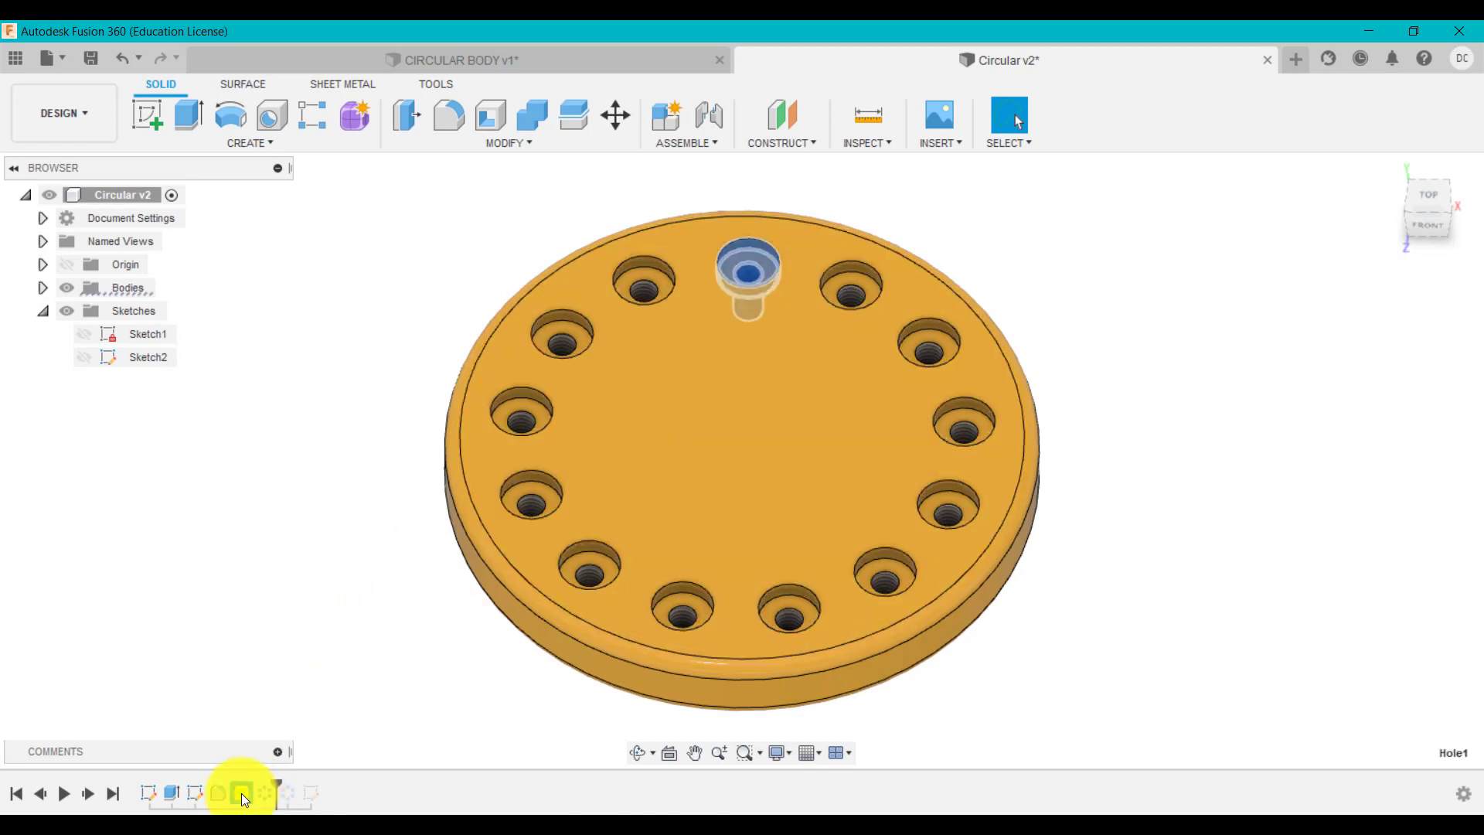
# - Edit Hole1 and change its thread size to 7.0 mm (M7x1)
pyautogui.rightClick(242, 792)
pyautogui.click(315, 616)
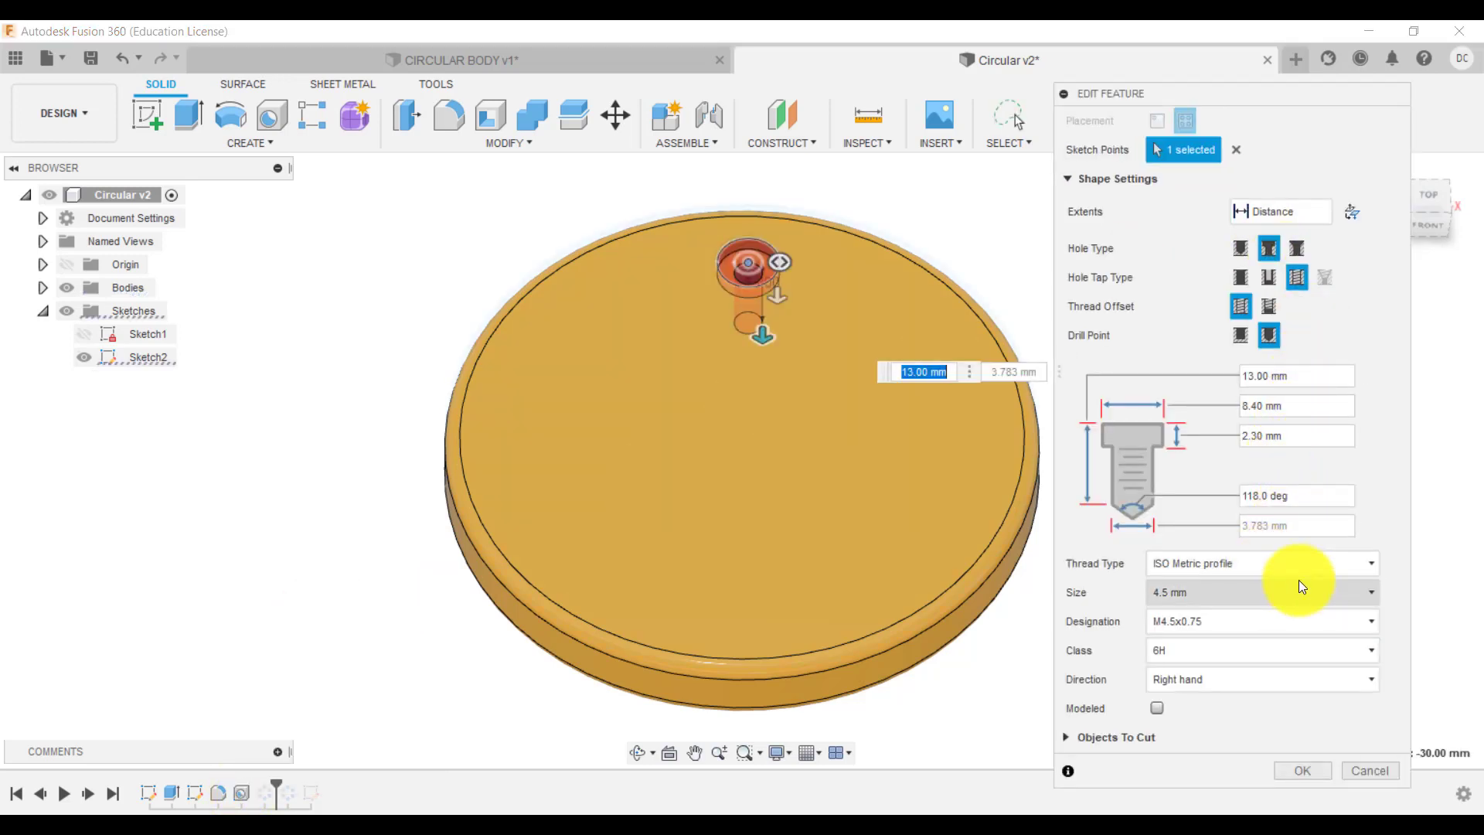
pyautogui.click(1237, 599)
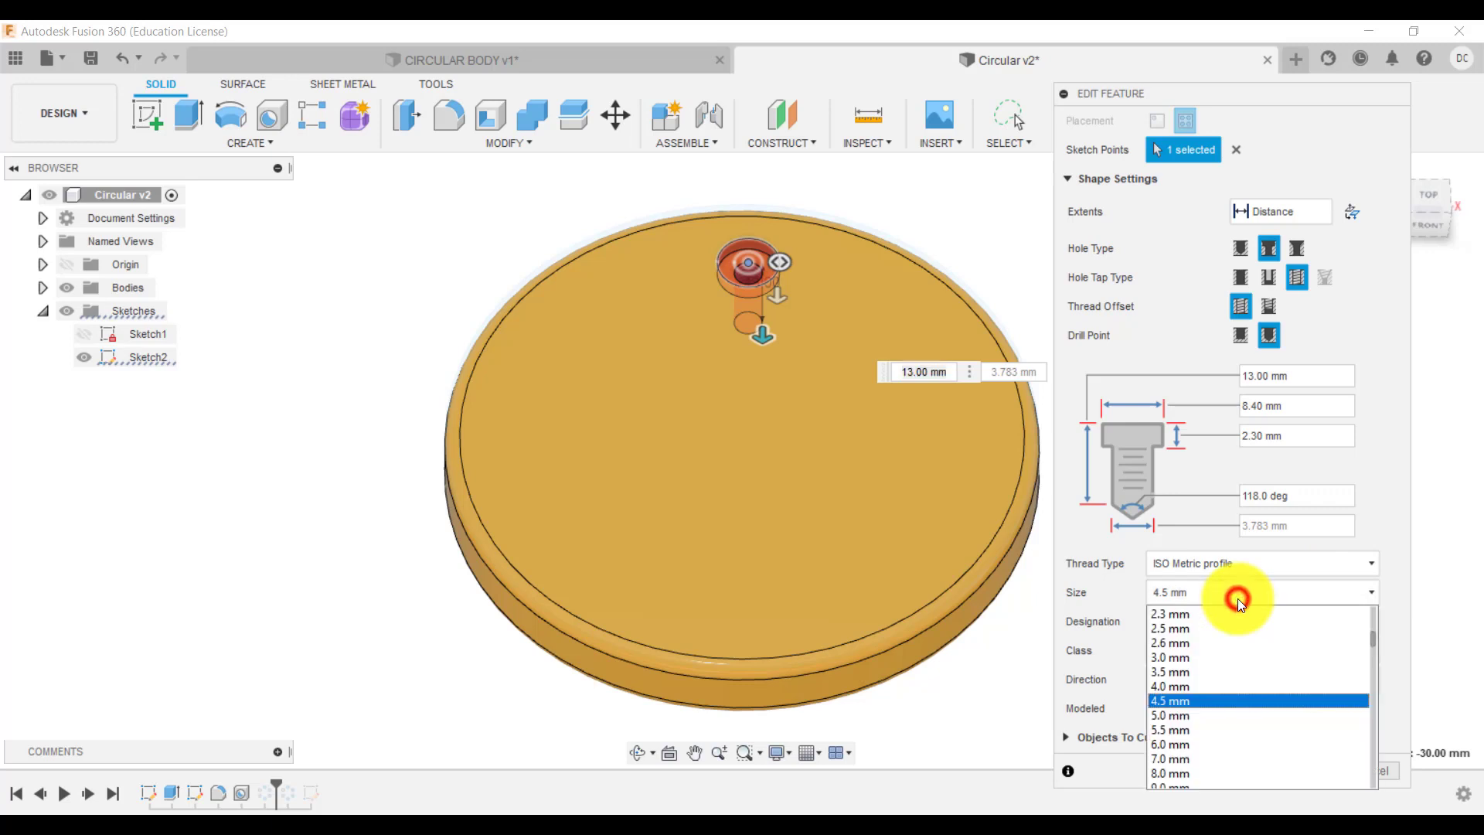
pyautogui.click(1237, 758)
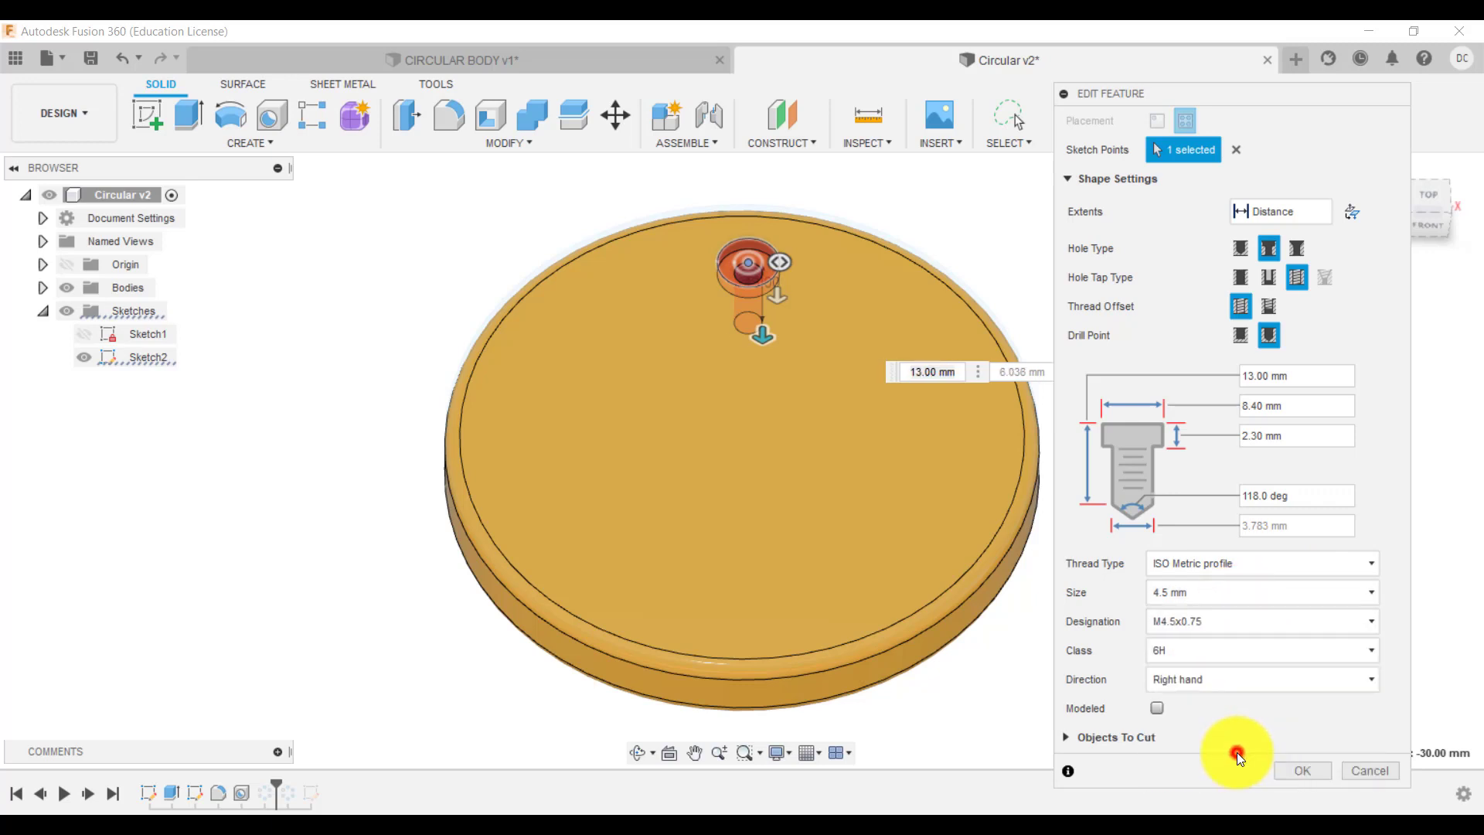
pyautogui.click(1303, 769)
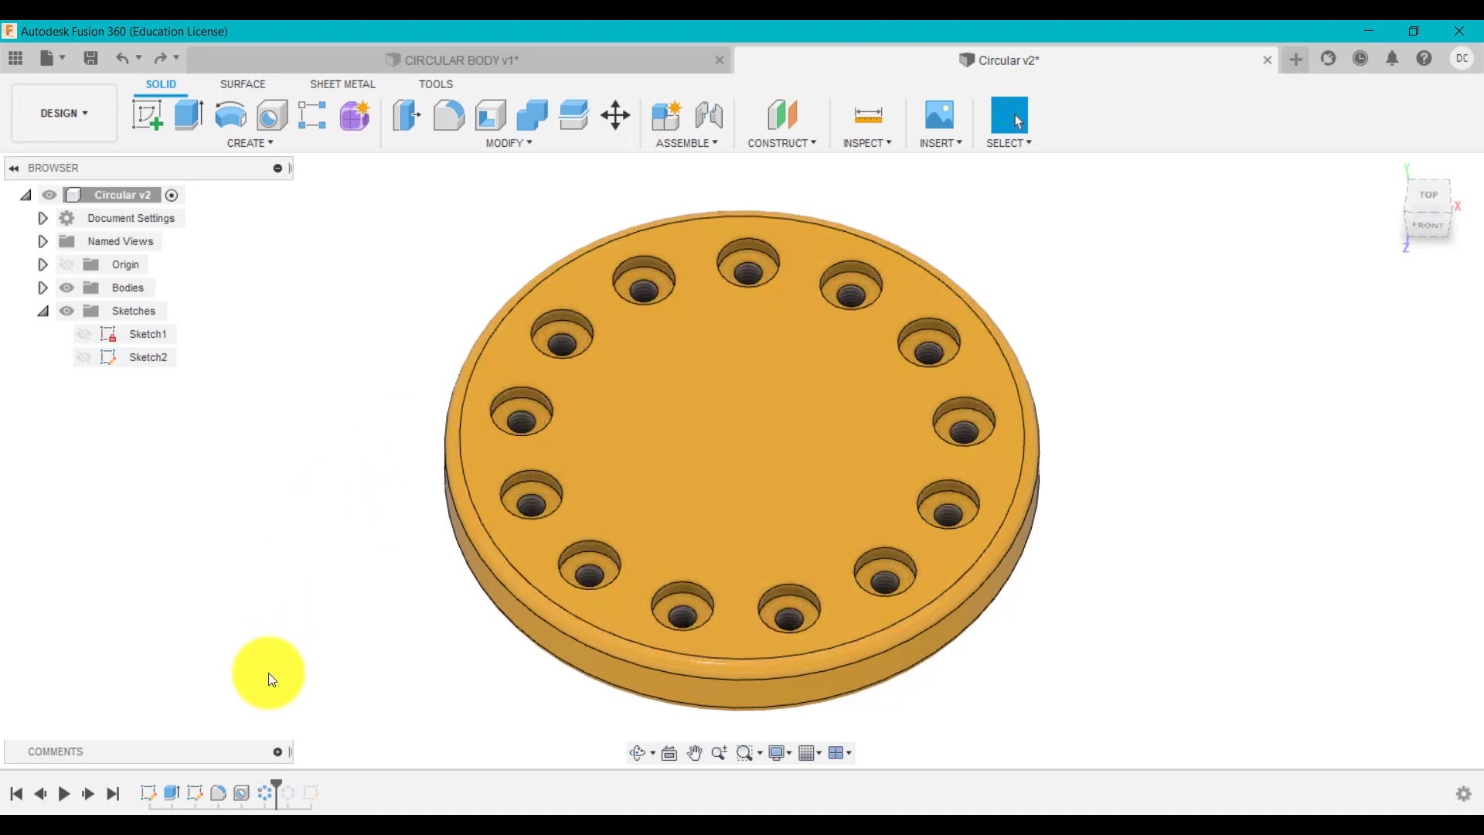
# - Suppress three of the patterned holes and confirm the pattern
pyautogui.rightClick(268, 795)
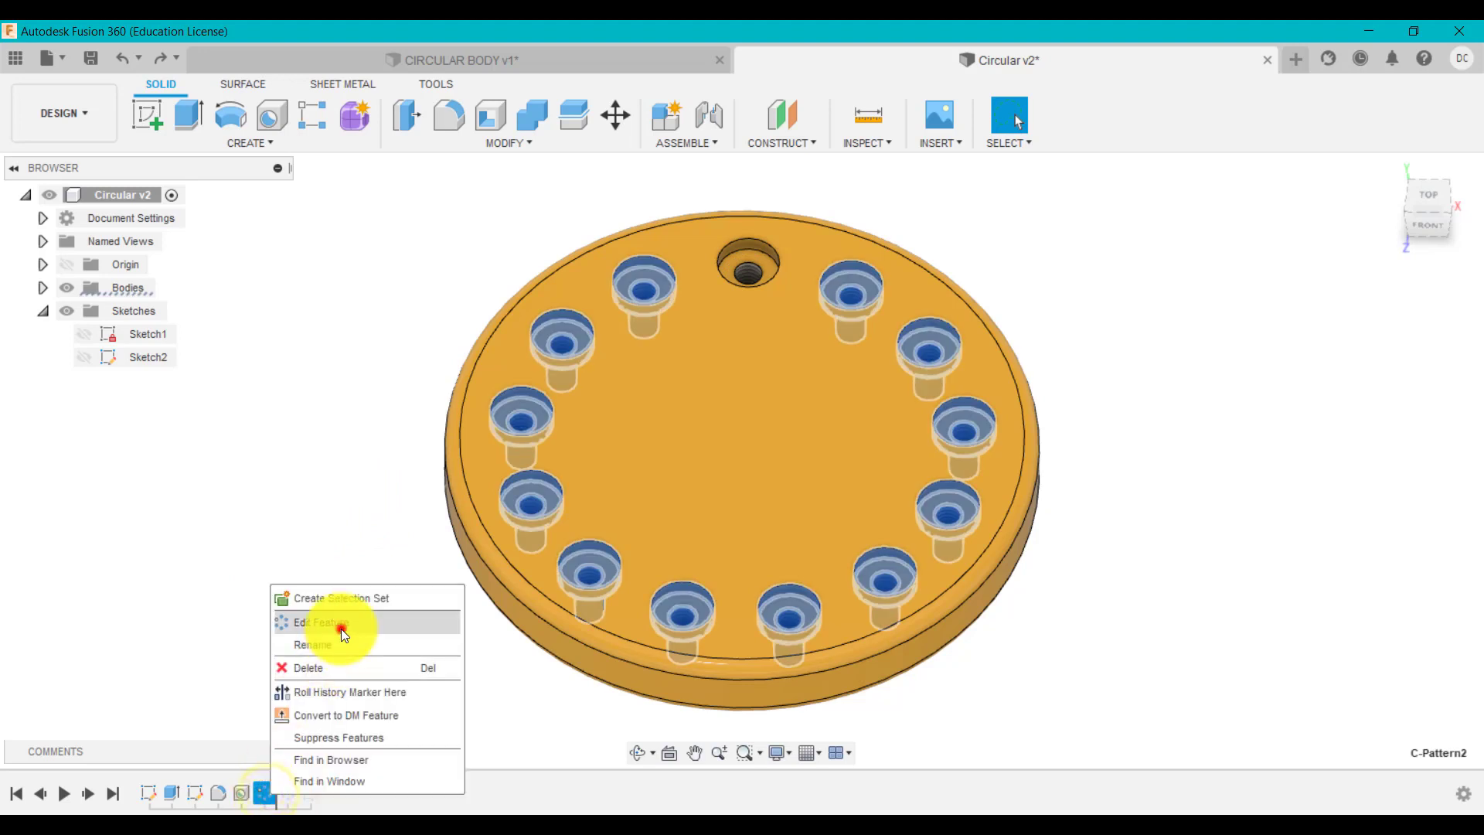
pyautogui.click(341, 628)
pyautogui.click(859, 297)
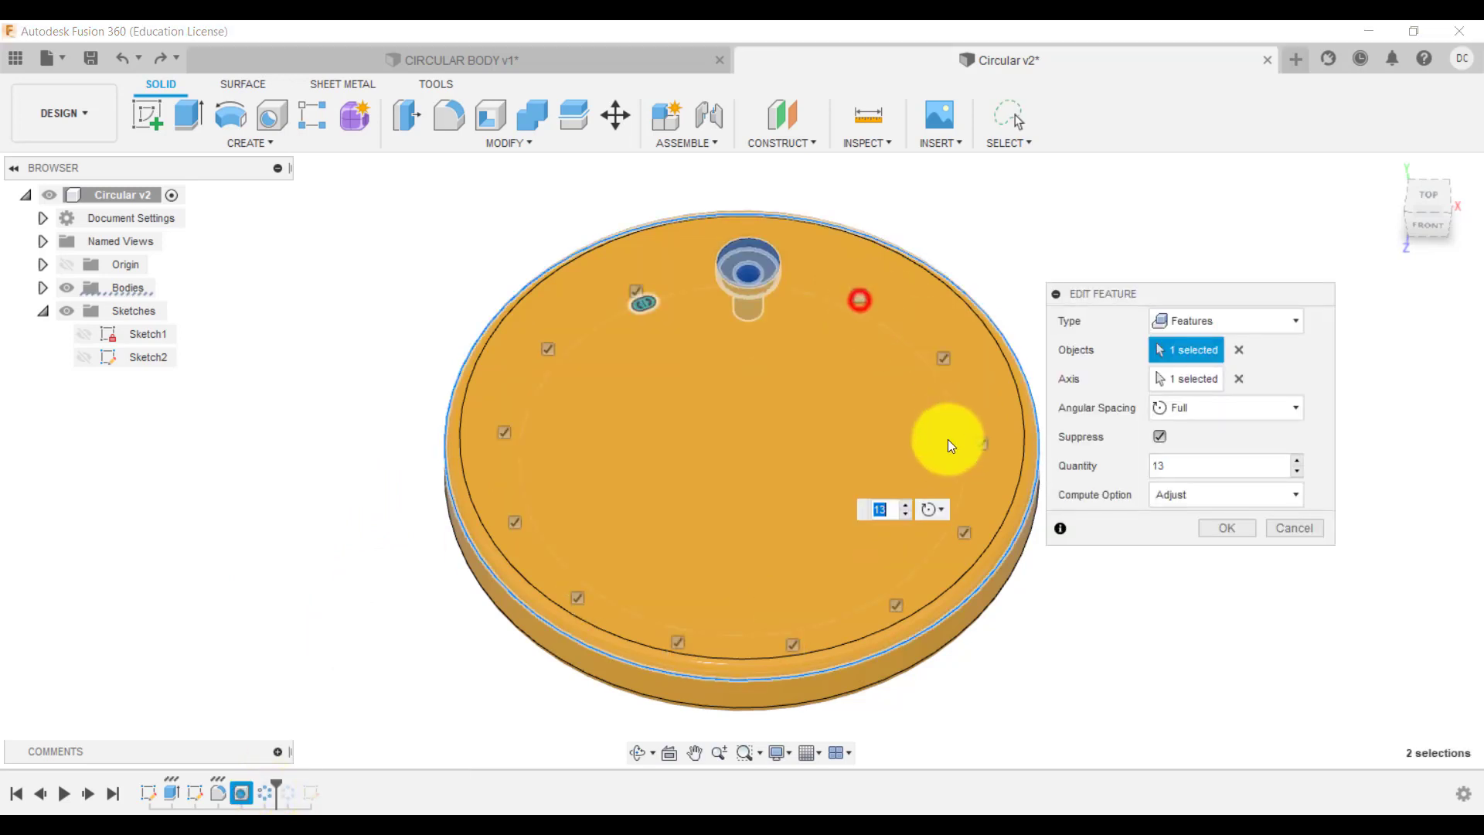
pyautogui.click(966, 532)
pyautogui.click(793, 644)
pyautogui.click(1216, 525)
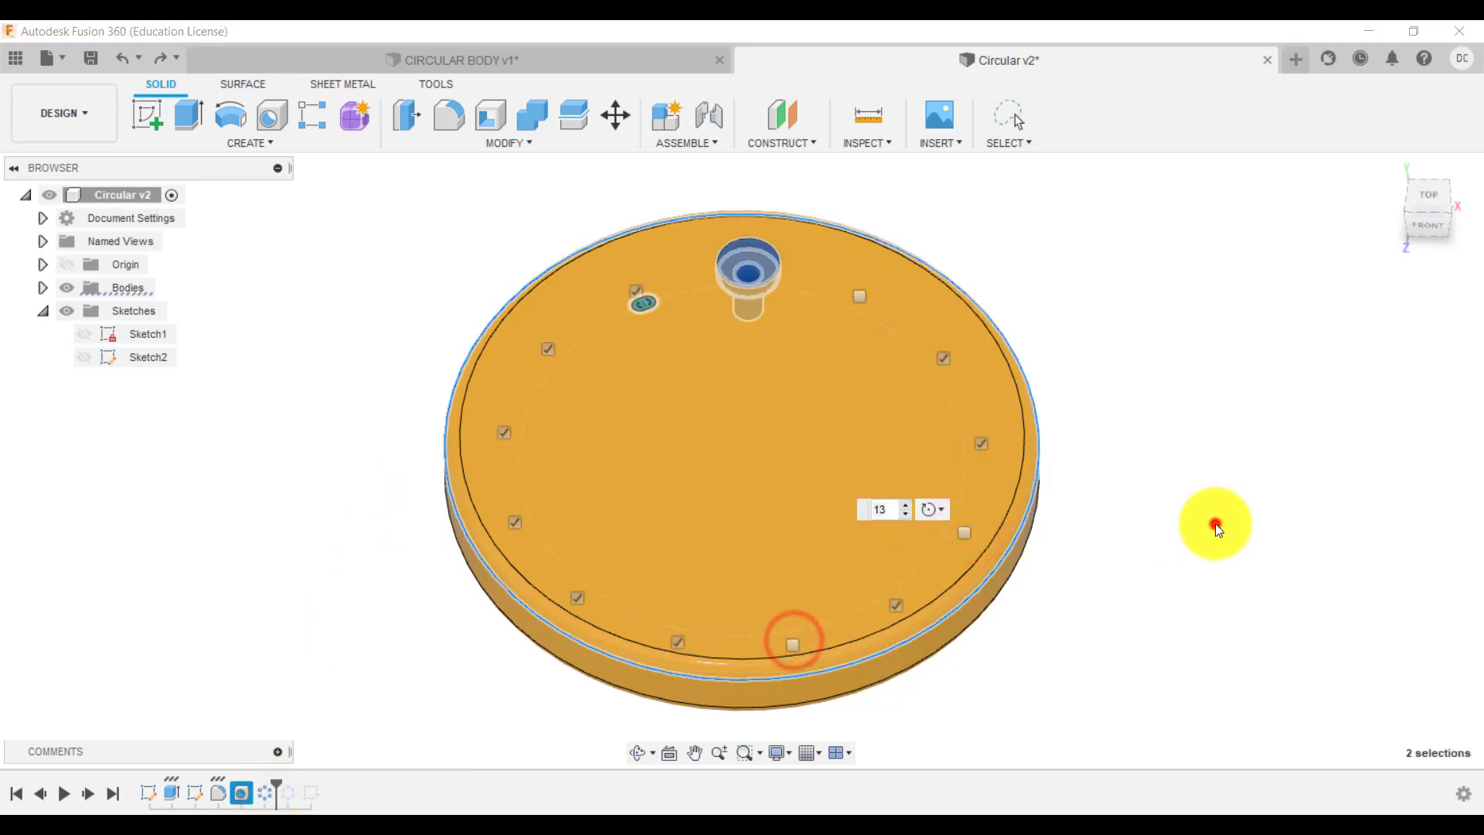
# - Reopen the circular pattern, restore the three suppressed holes, and view the disc from the top
pyautogui.rightClick(268, 794)
pyautogui.click(334, 623)
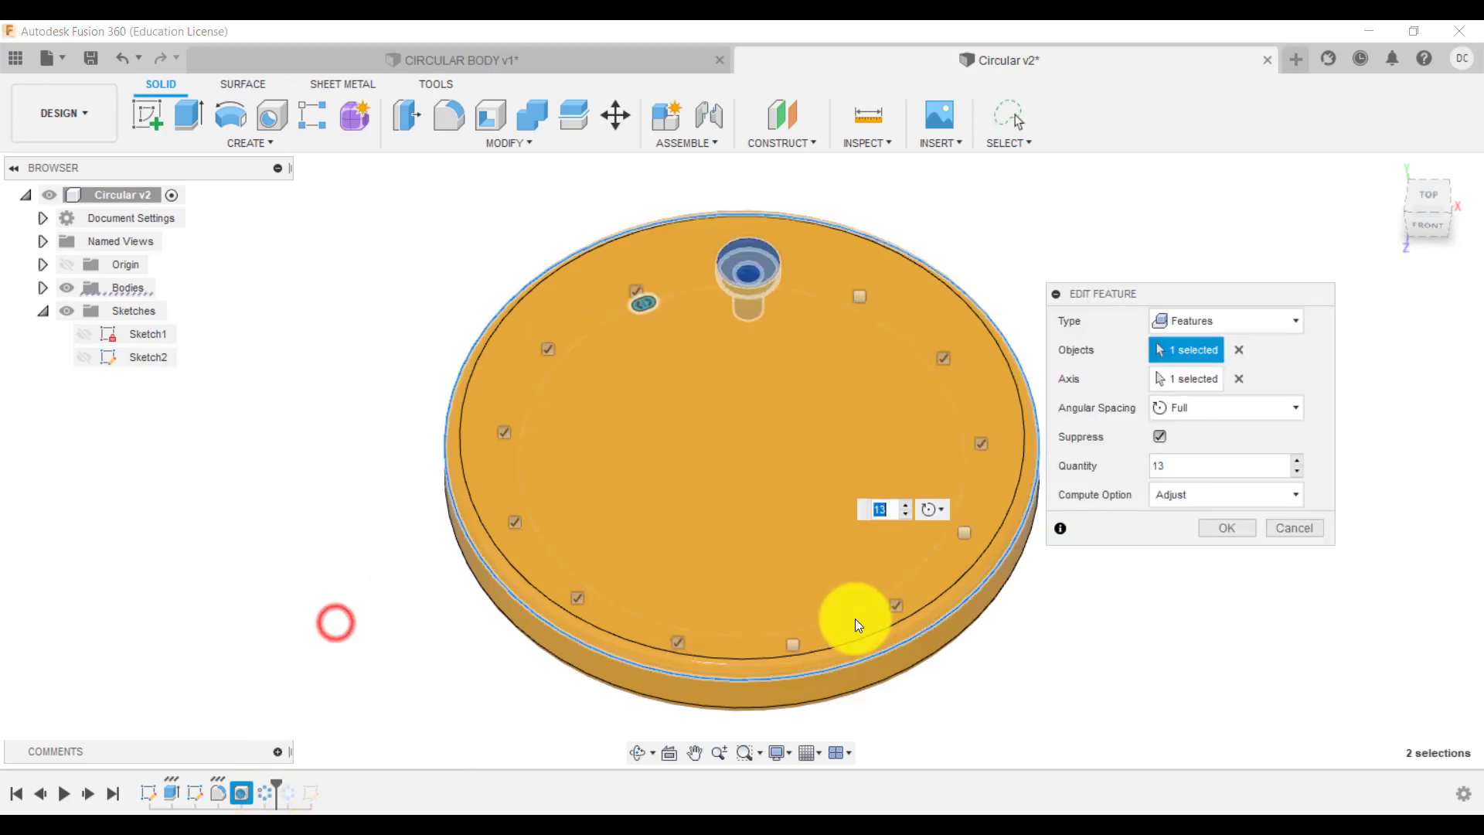
pyautogui.click(794, 644)
pyautogui.click(852, 297)
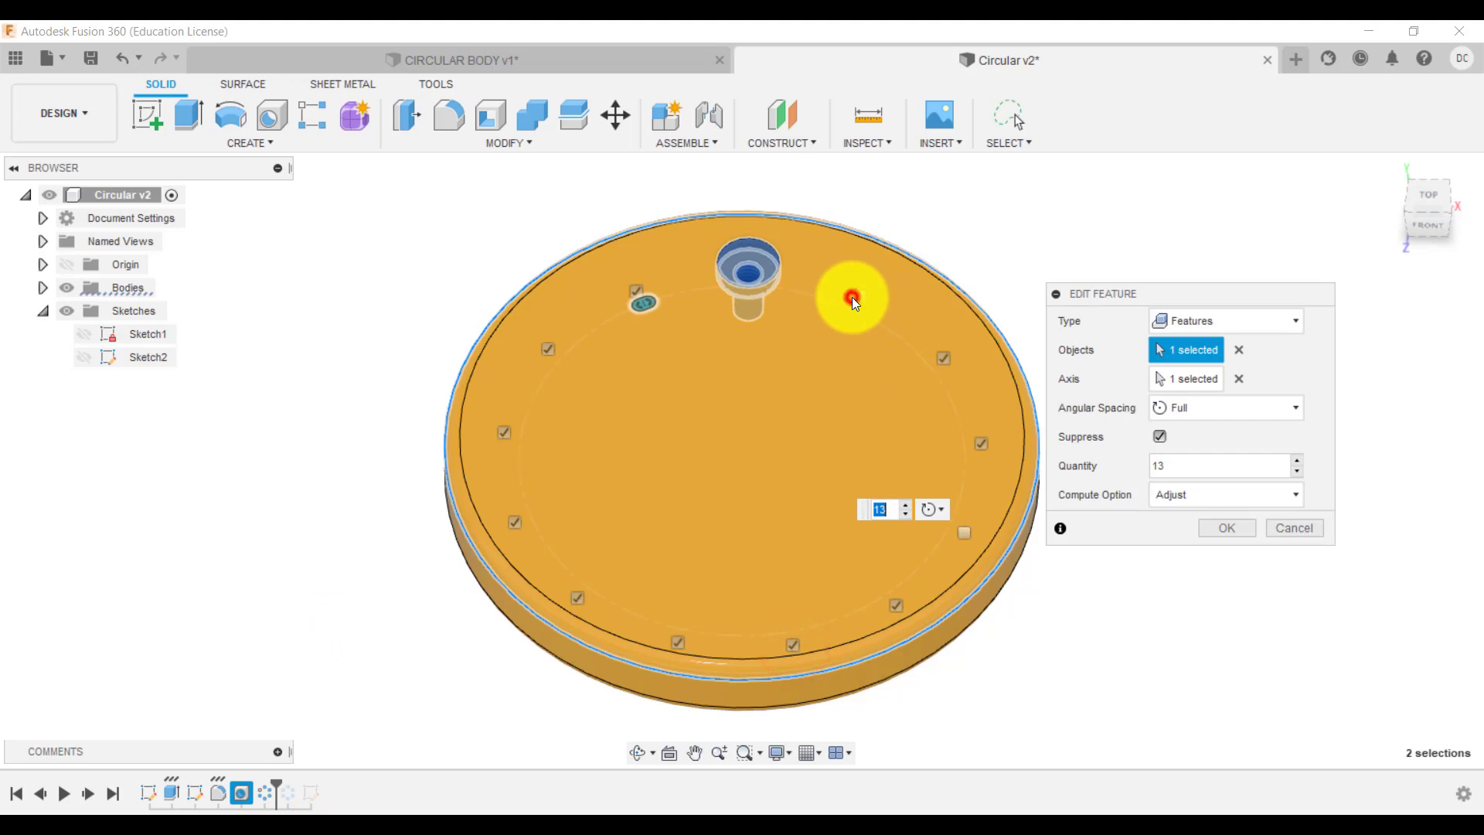
pyautogui.click(962, 533)
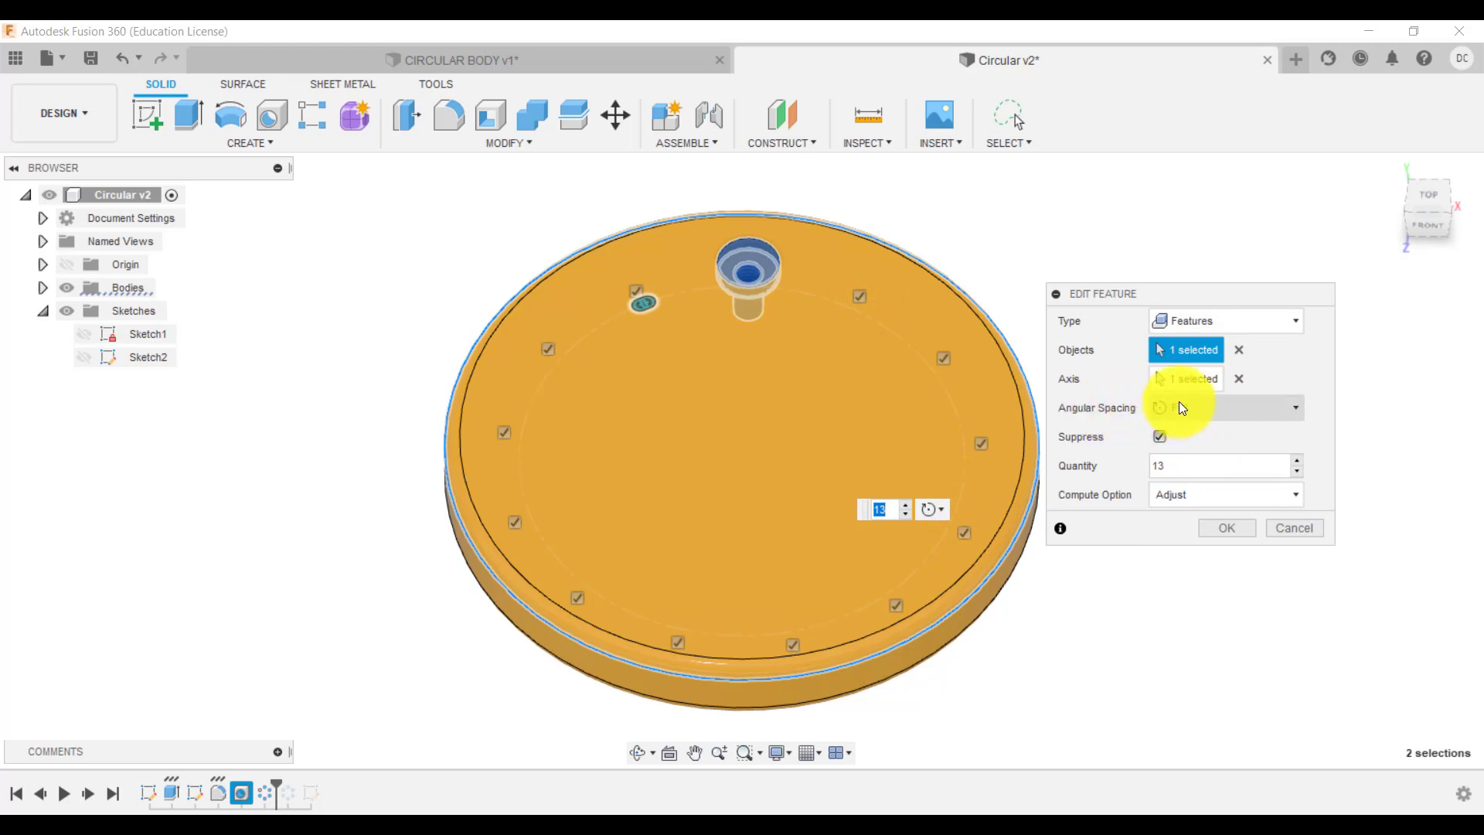
pyautogui.click(1428, 200)
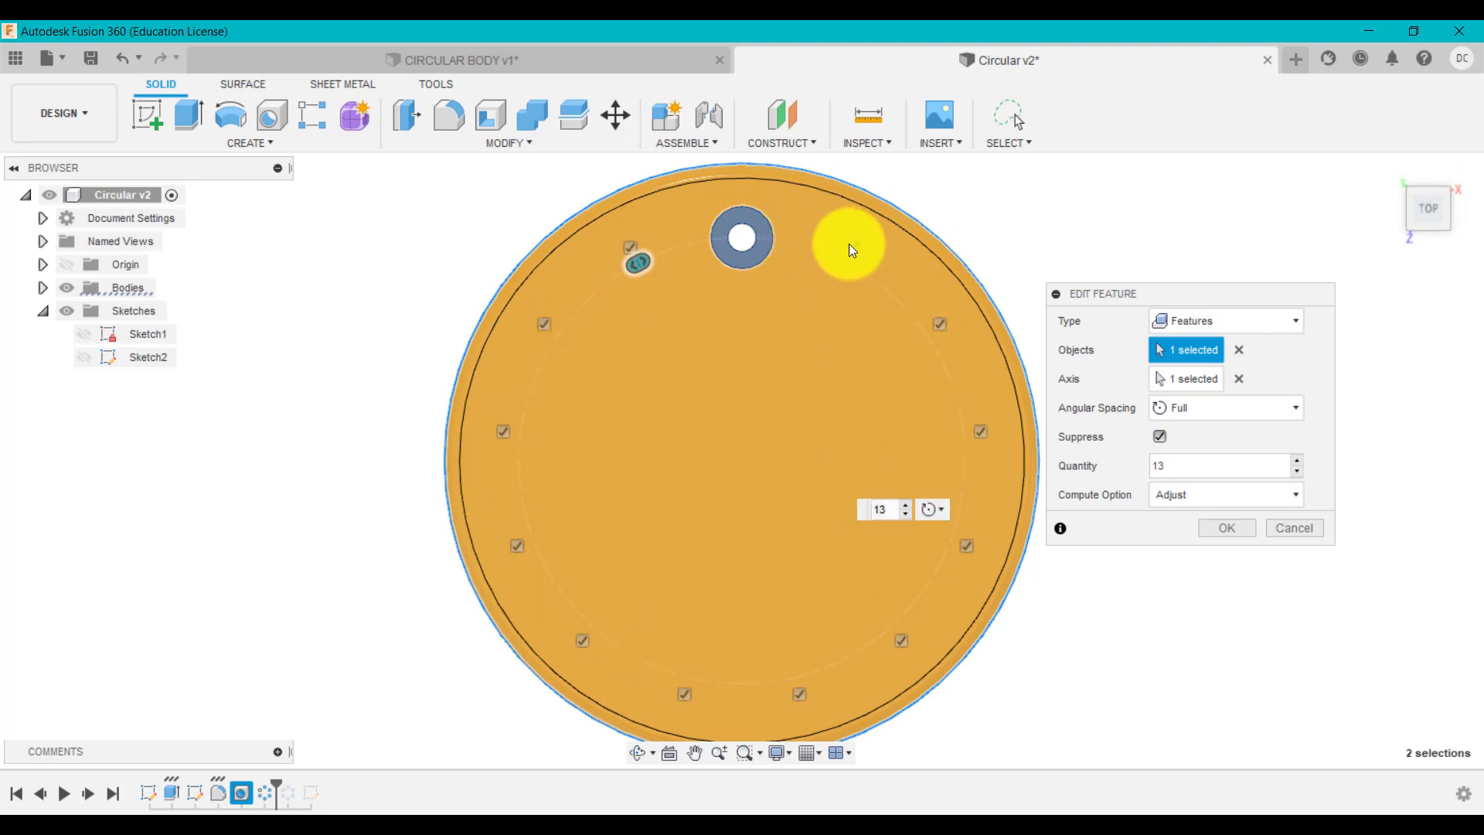
# - Change Angular Spacing to Angle with Total Angle 180 and Quantity 6, then apply
pyautogui.click(1203, 408)
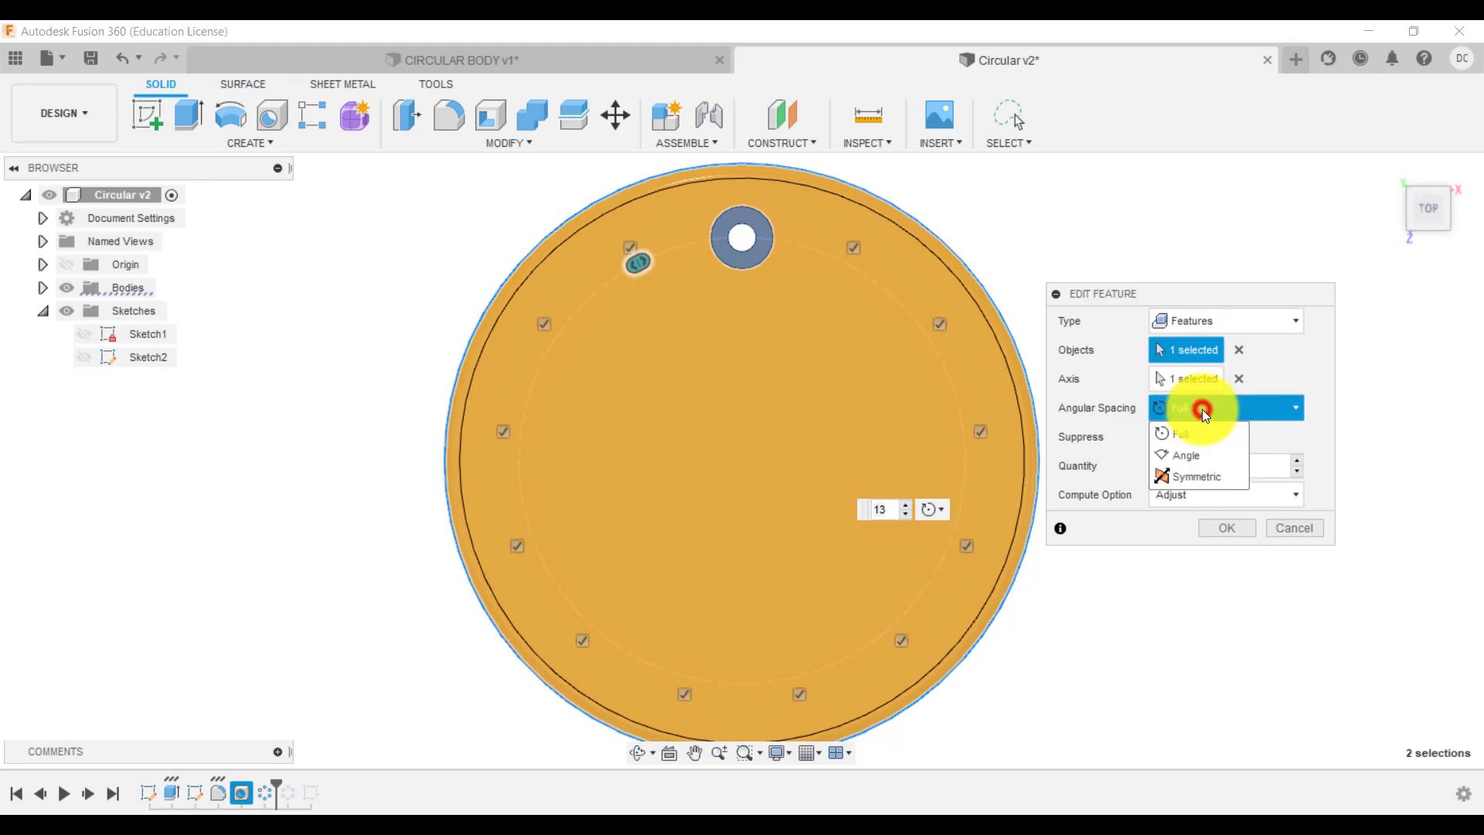
pyautogui.click(1199, 463)
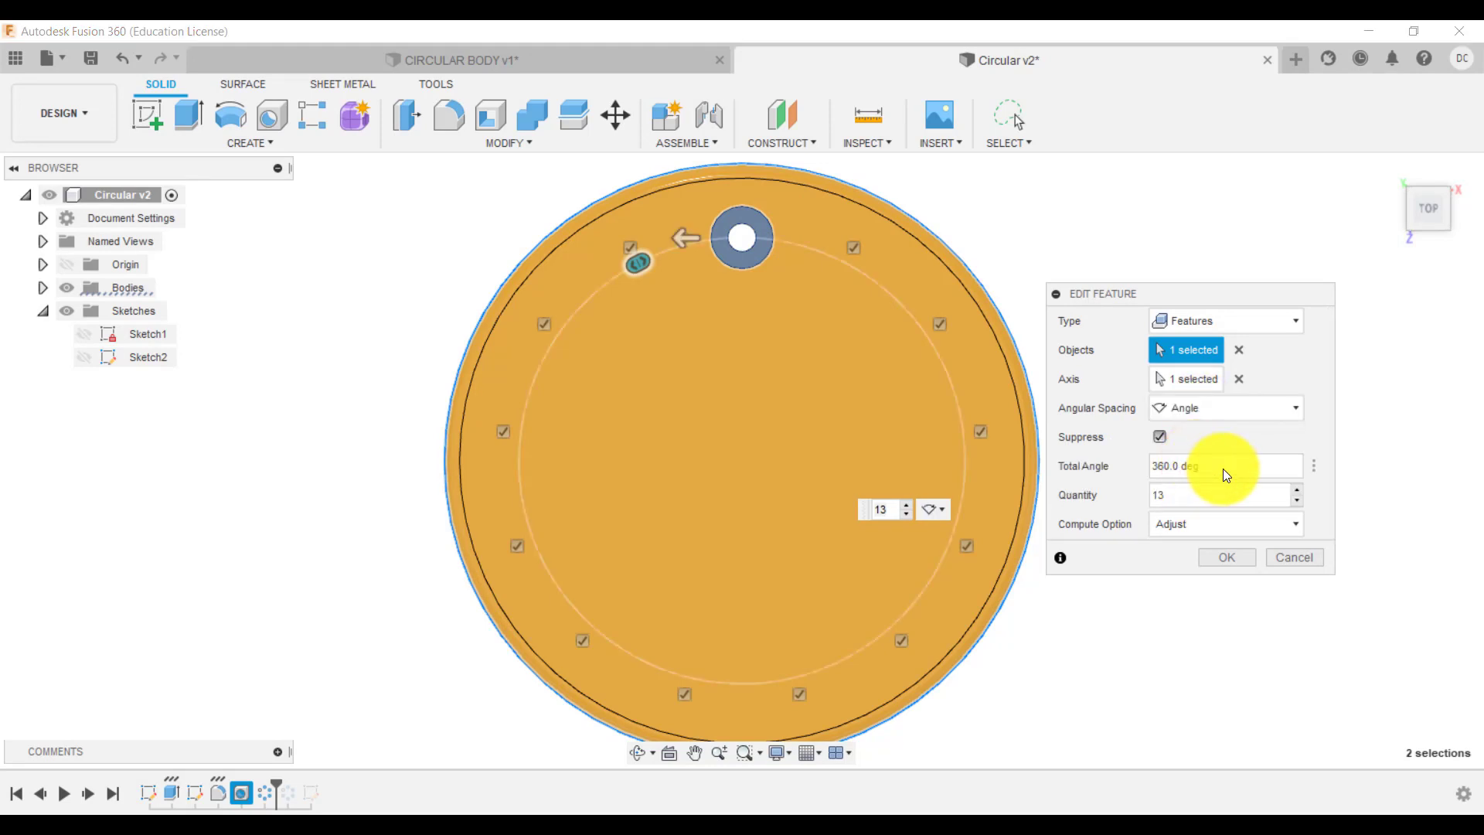
pyautogui.click(1220, 467)
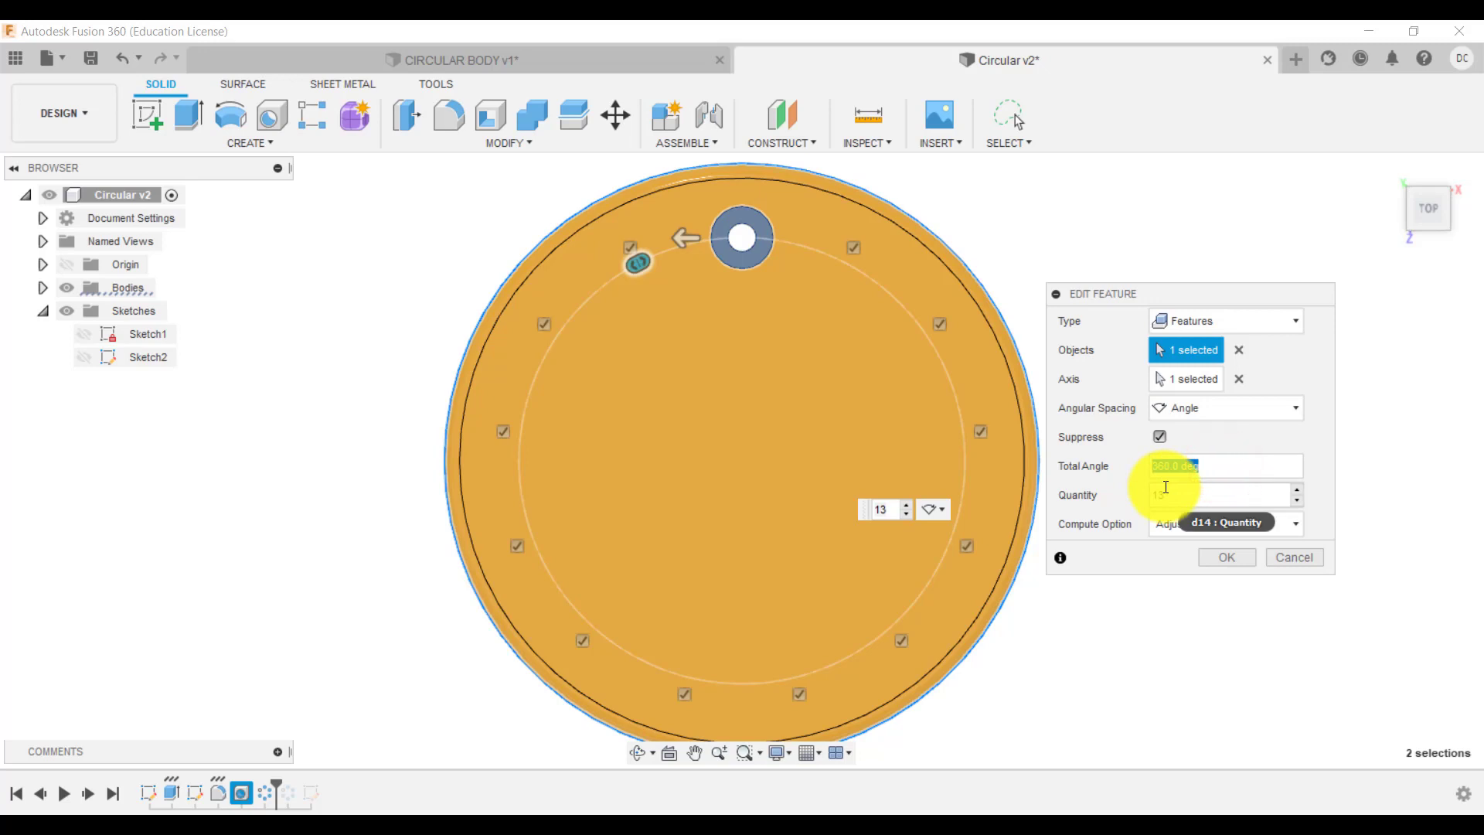
pyautogui.write('180')
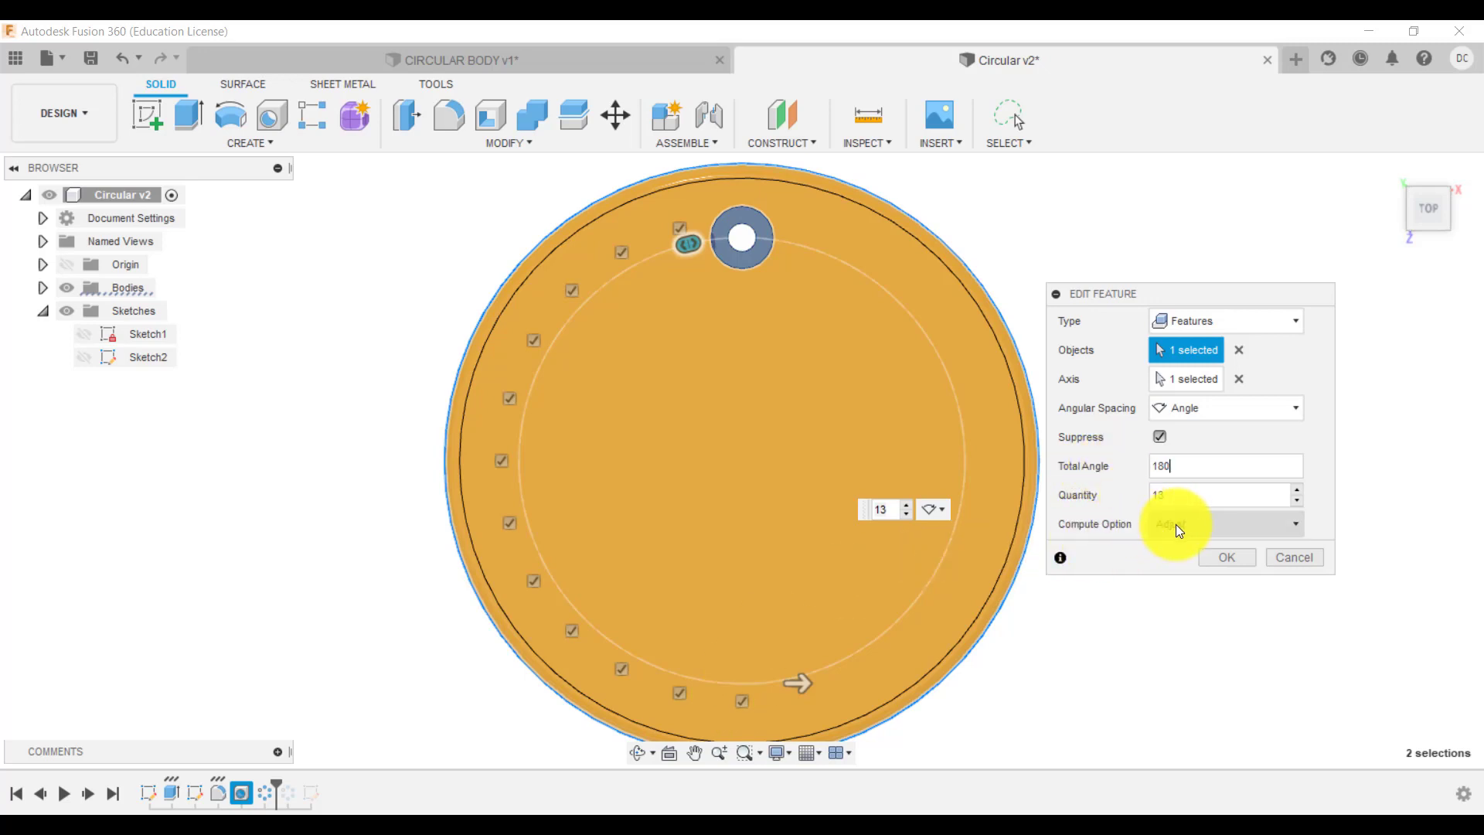
pyautogui.click(1165, 495)
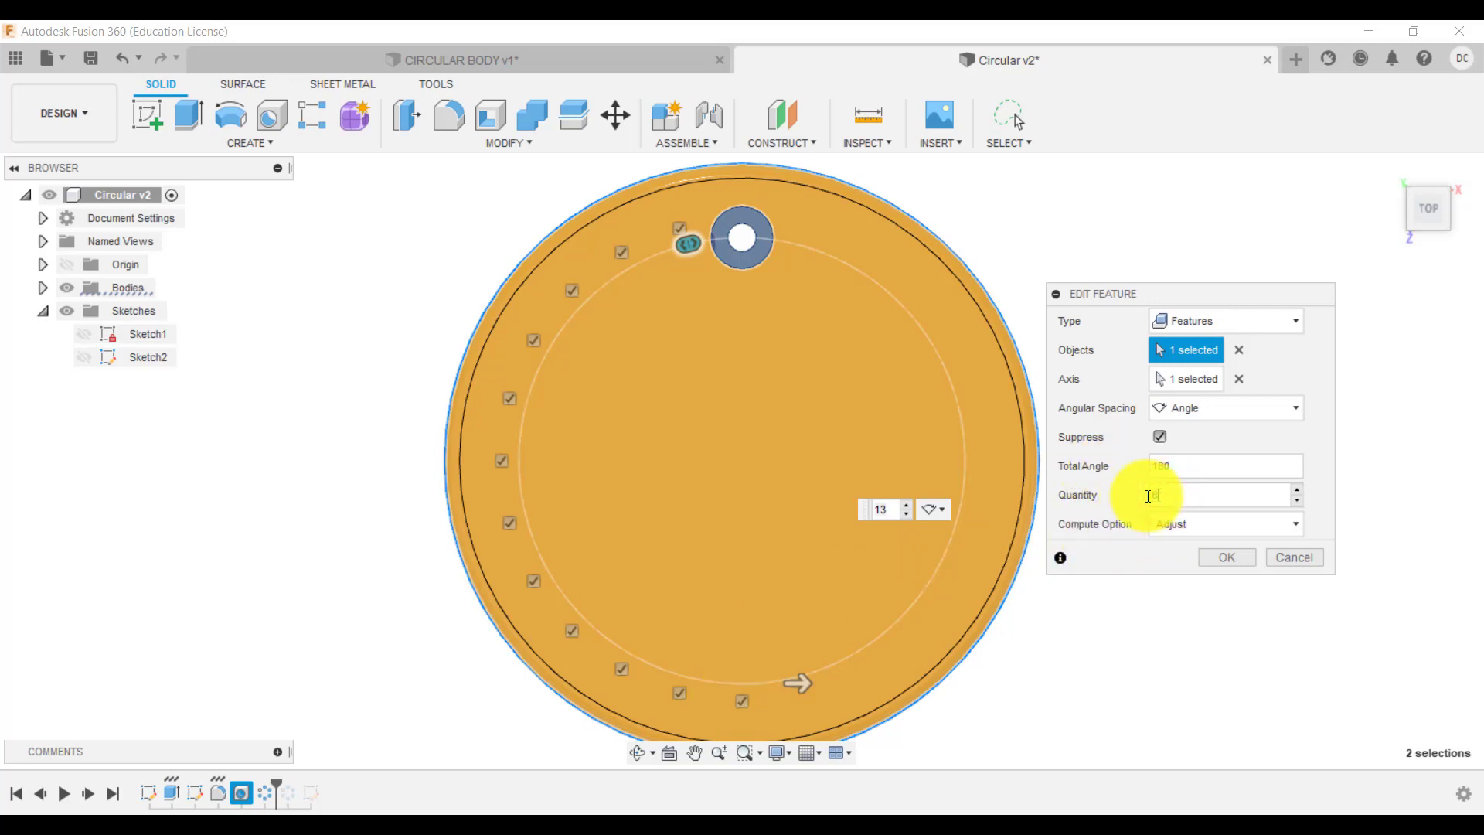
pyautogui.write('6')
pyautogui.click(1242, 558)
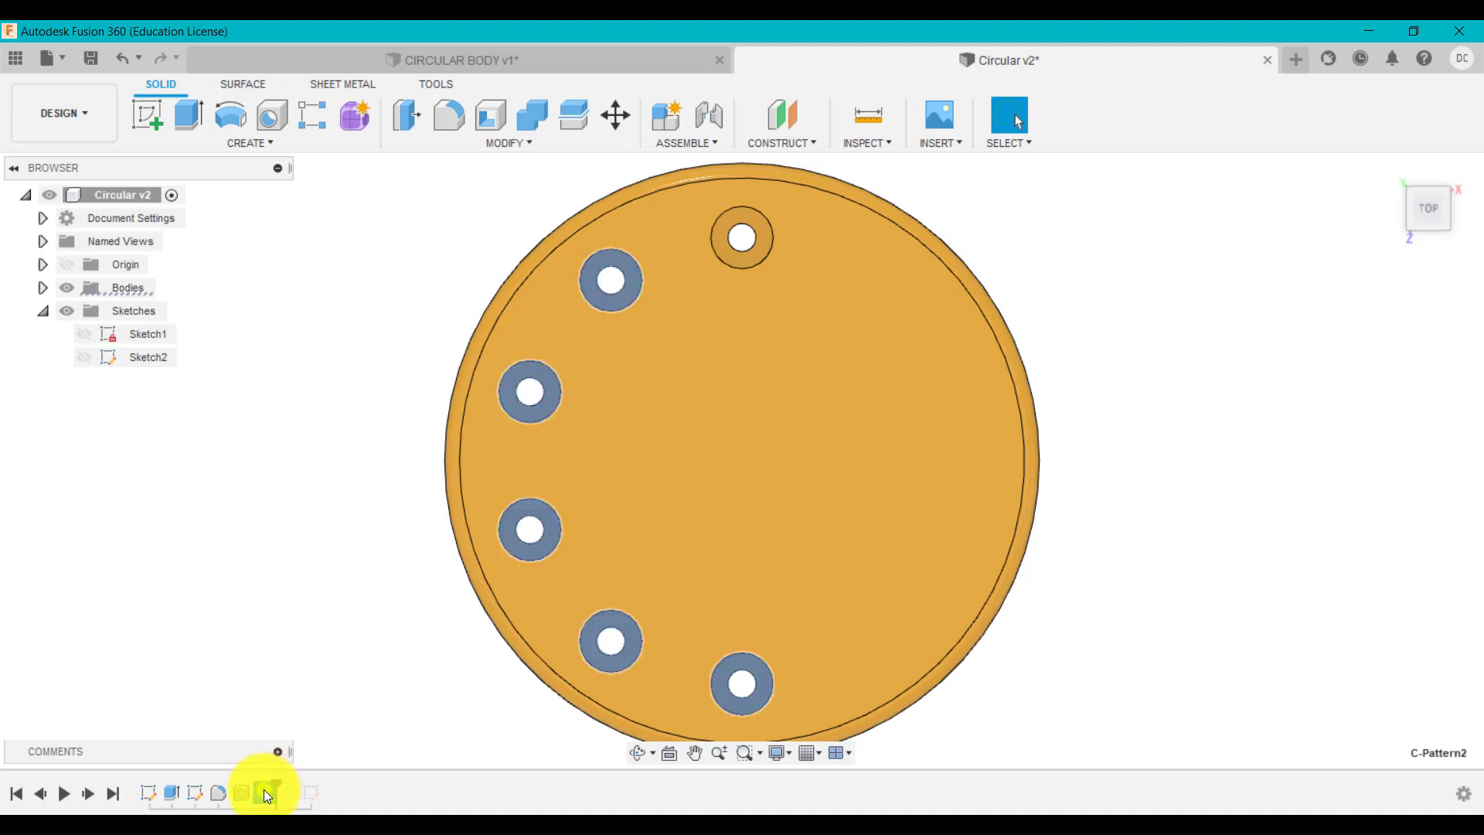
# - Switch the six-hole circular pattern's angular spacing from Angle to Symmetric
pyautogui.rightClick(263, 790)
pyautogui.click(321, 623)
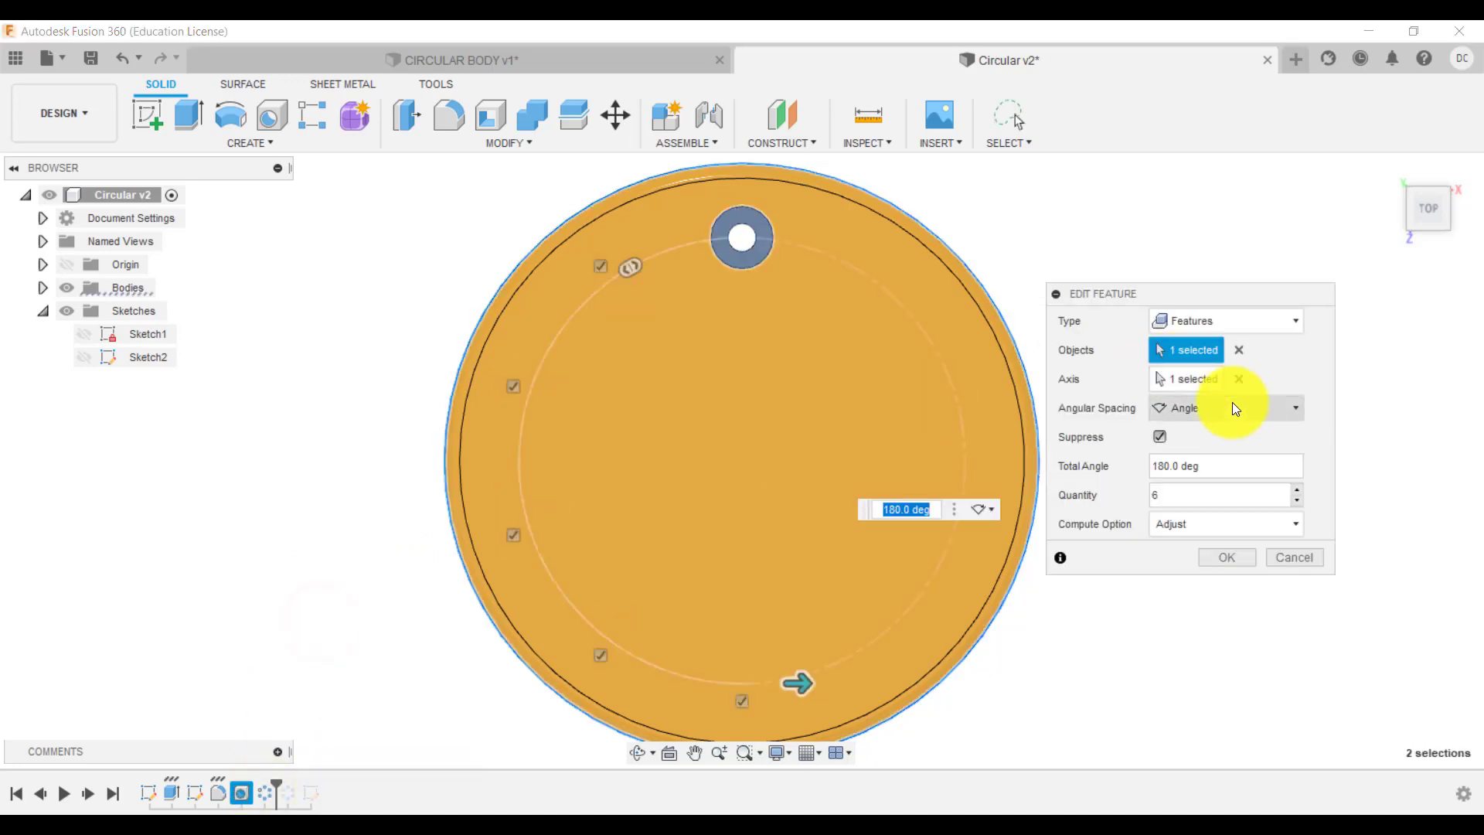
pyautogui.click(1232, 407)
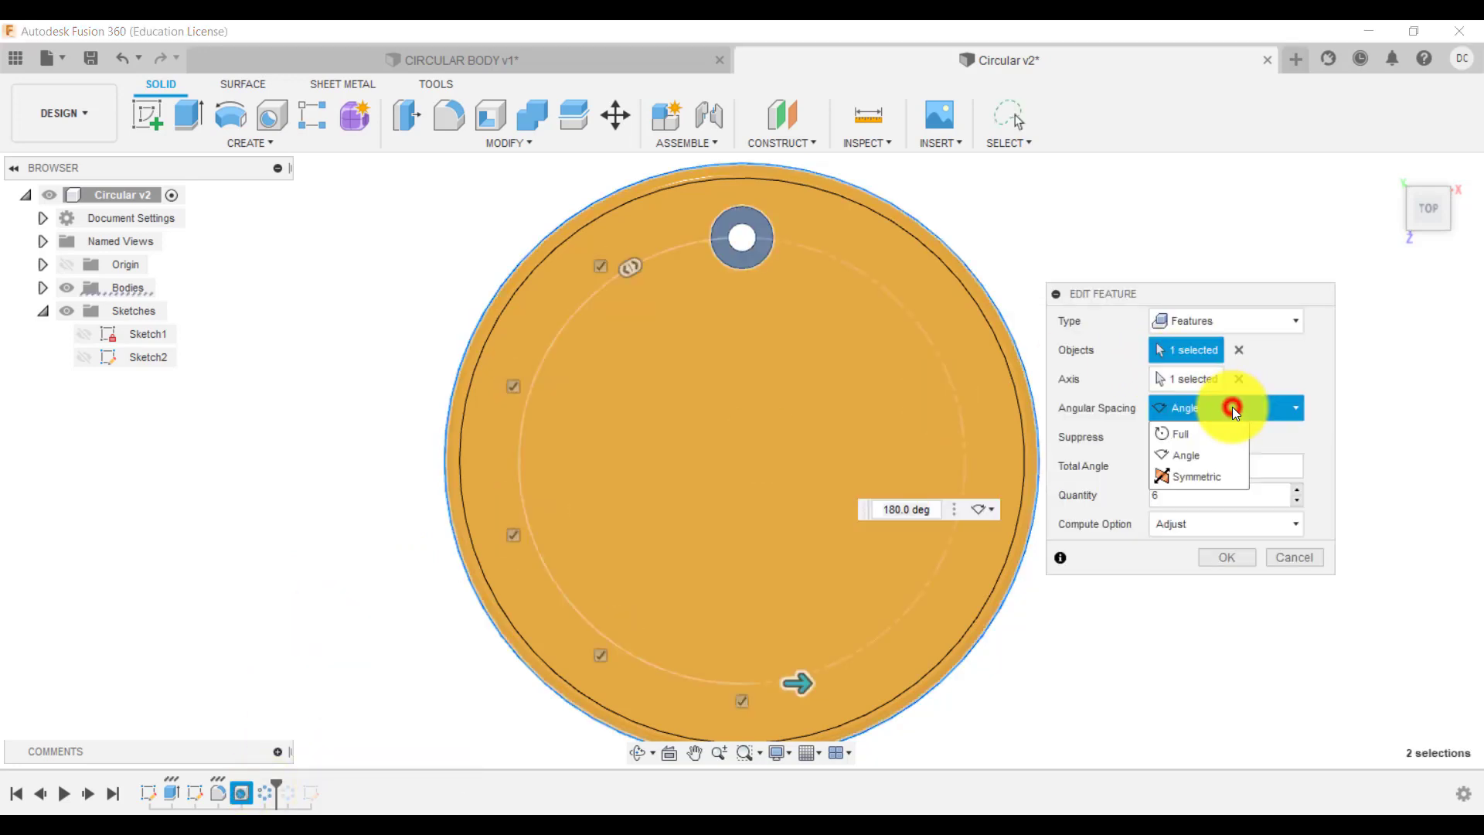
pyautogui.click(1224, 456)
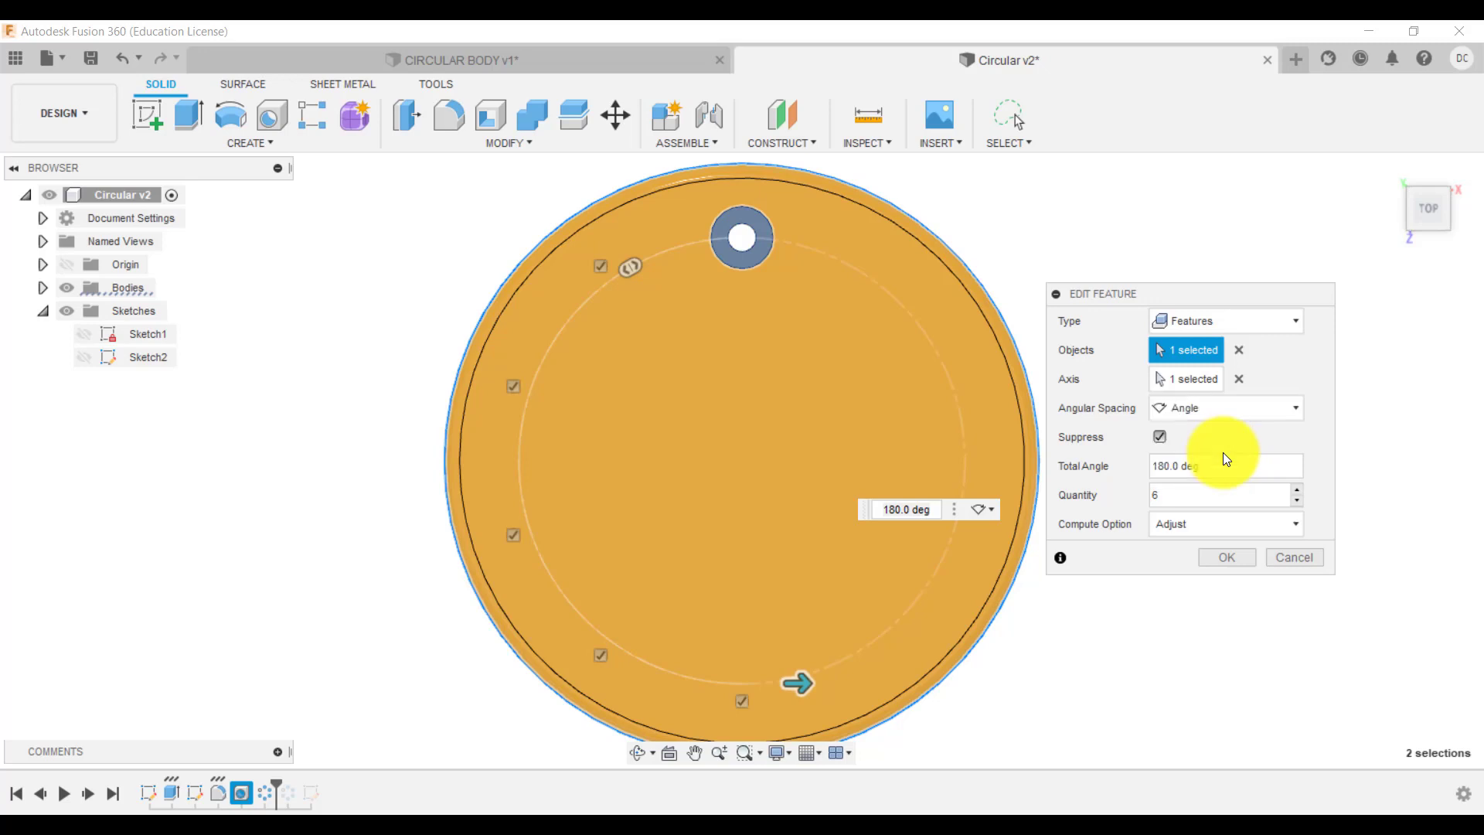
pyautogui.click(1209, 409)
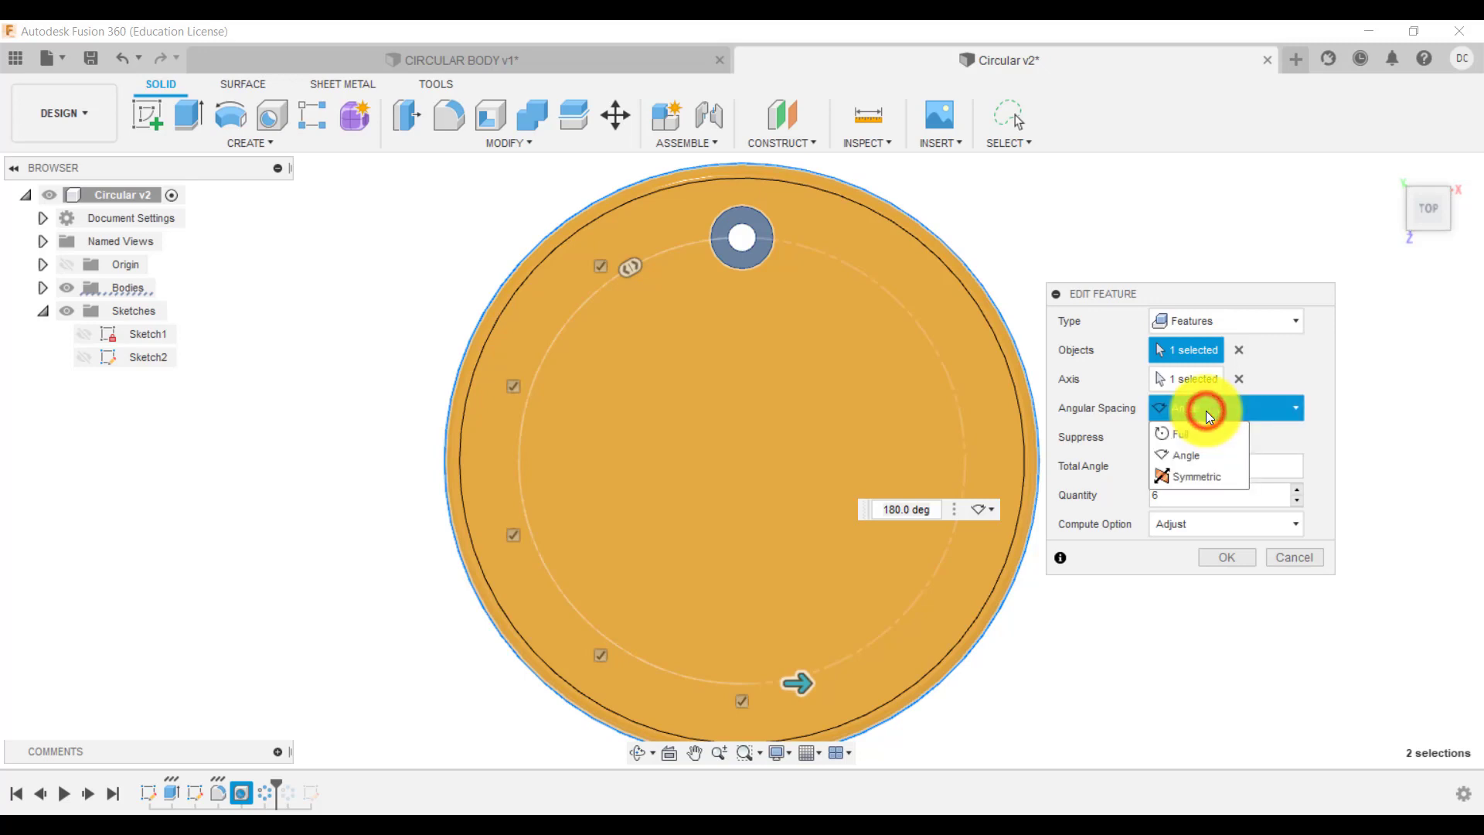
pyautogui.click(1212, 481)
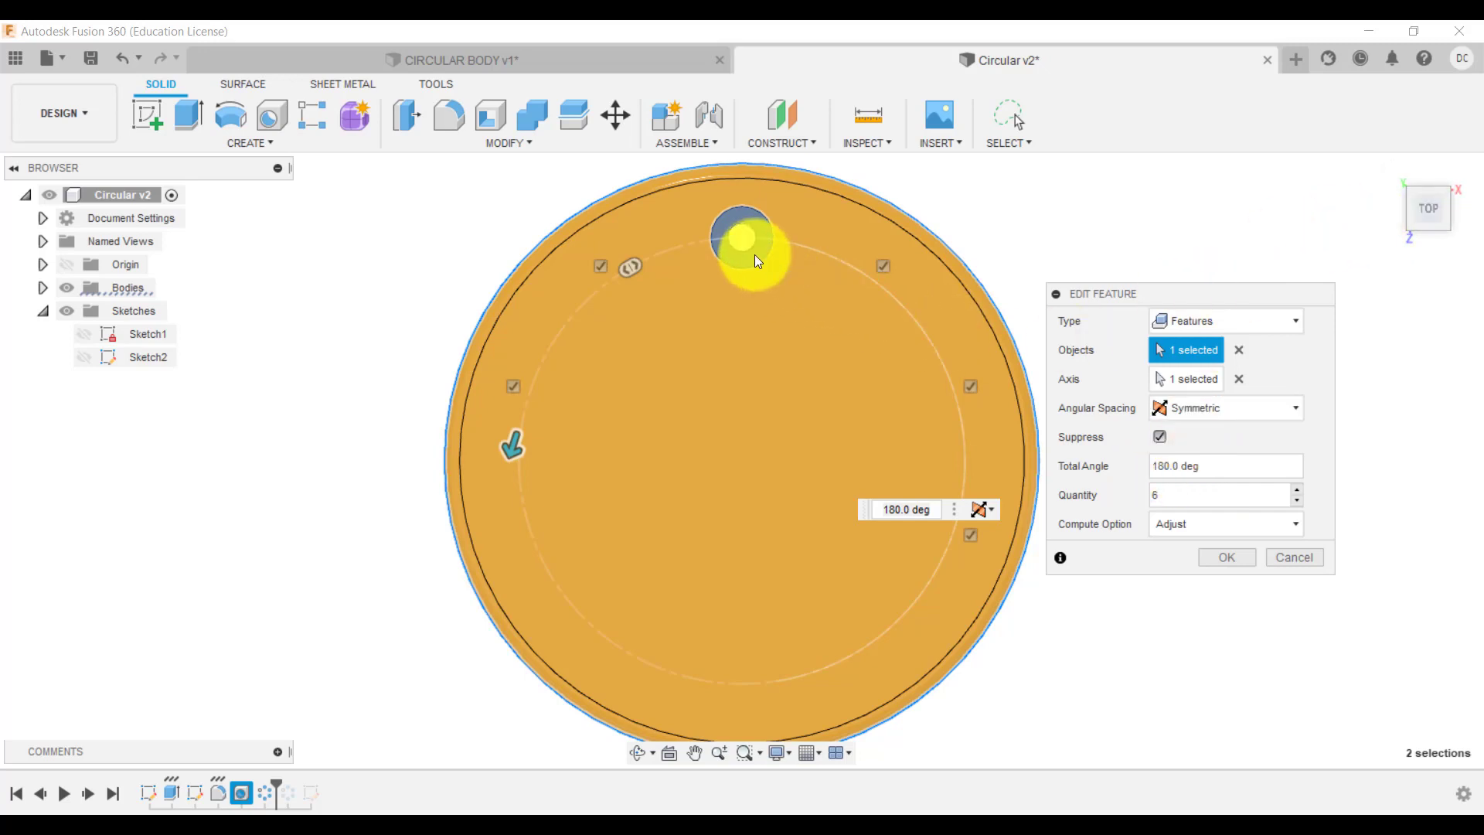
pyautogui.click(1220, 561)
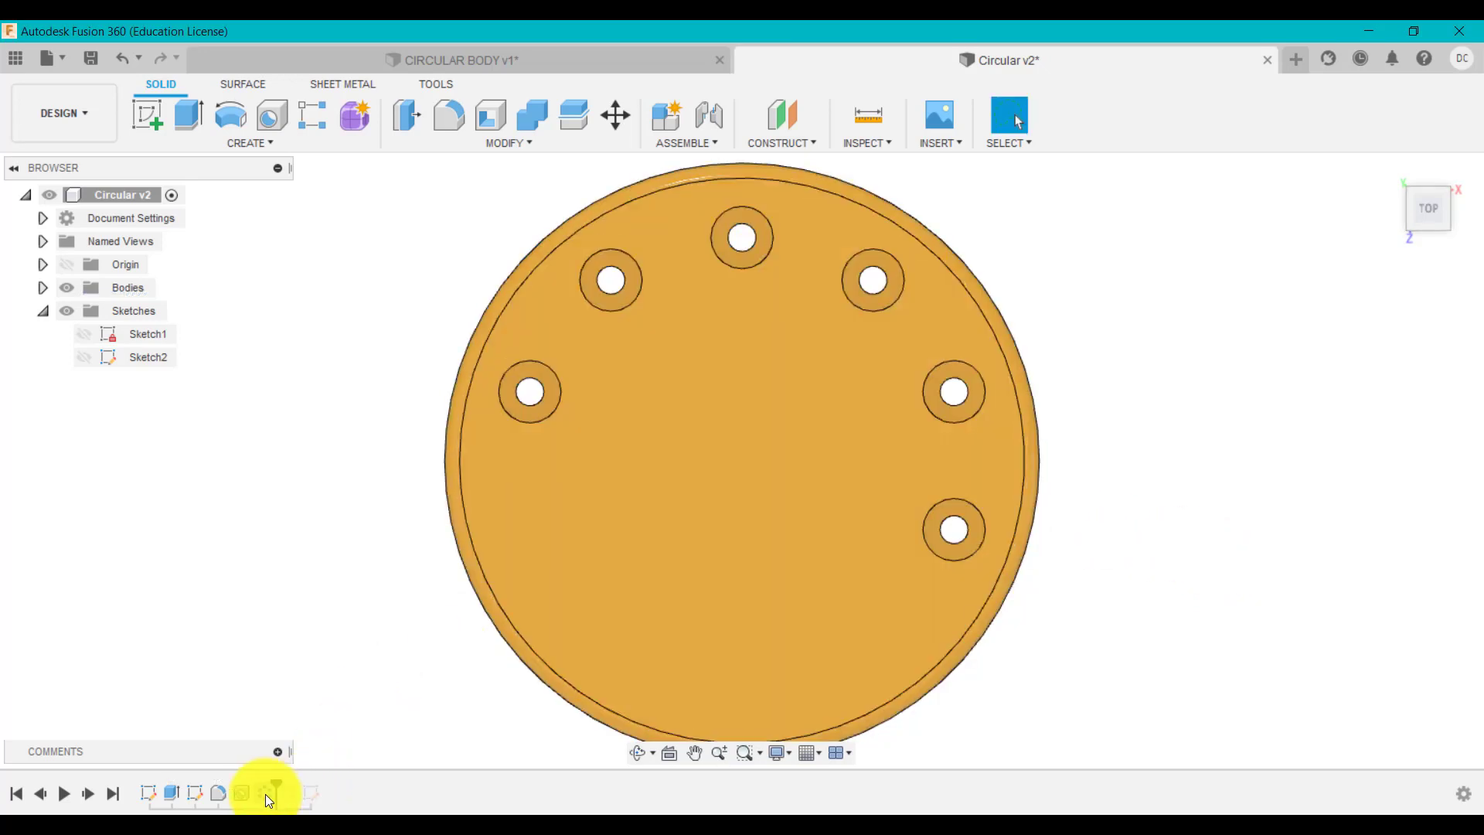
pyautogui.rightClick(266, 794)
pyautogui.click(324, 625)
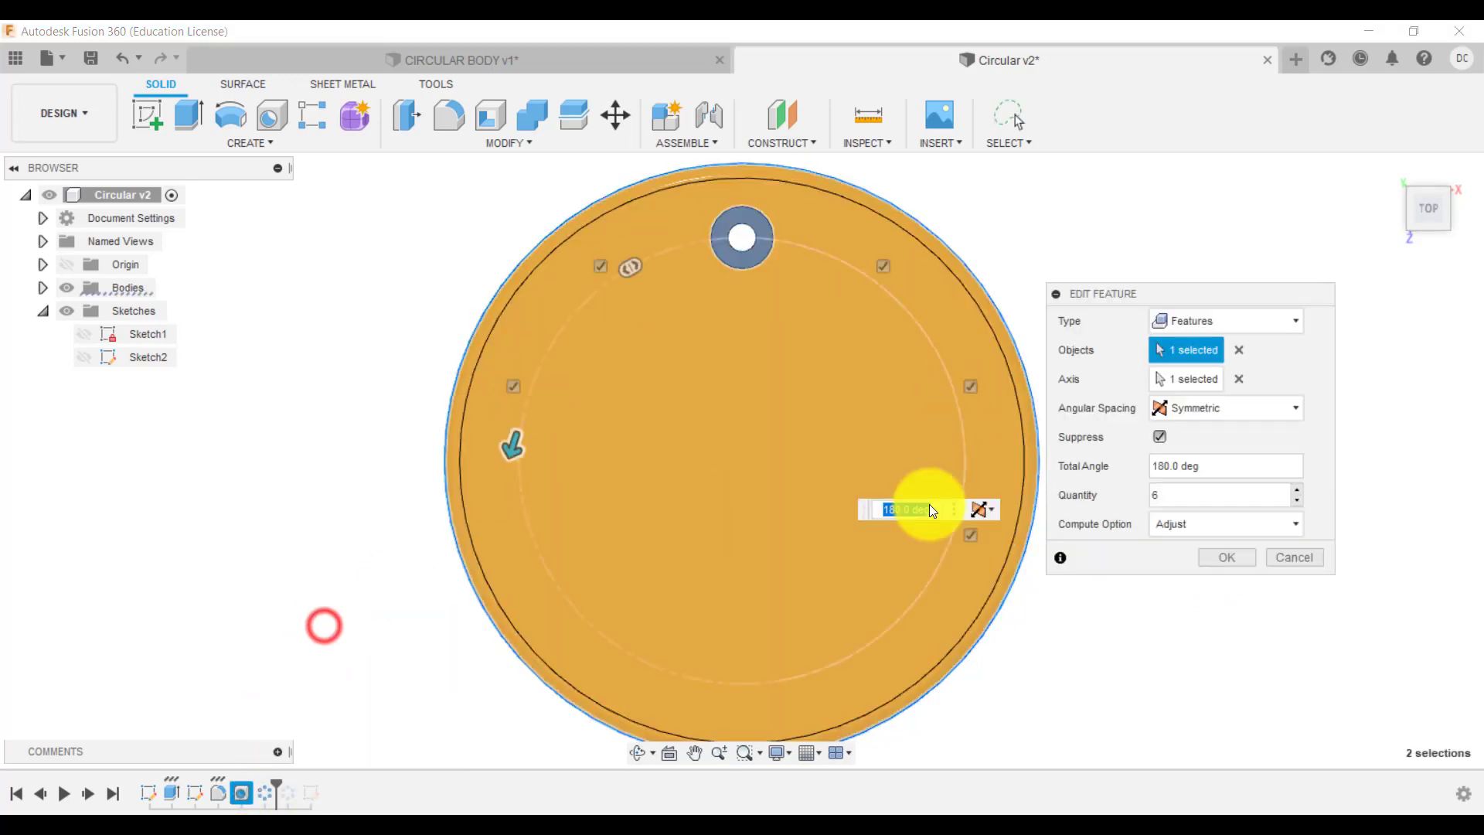
pyautogui.click(1300, 499)
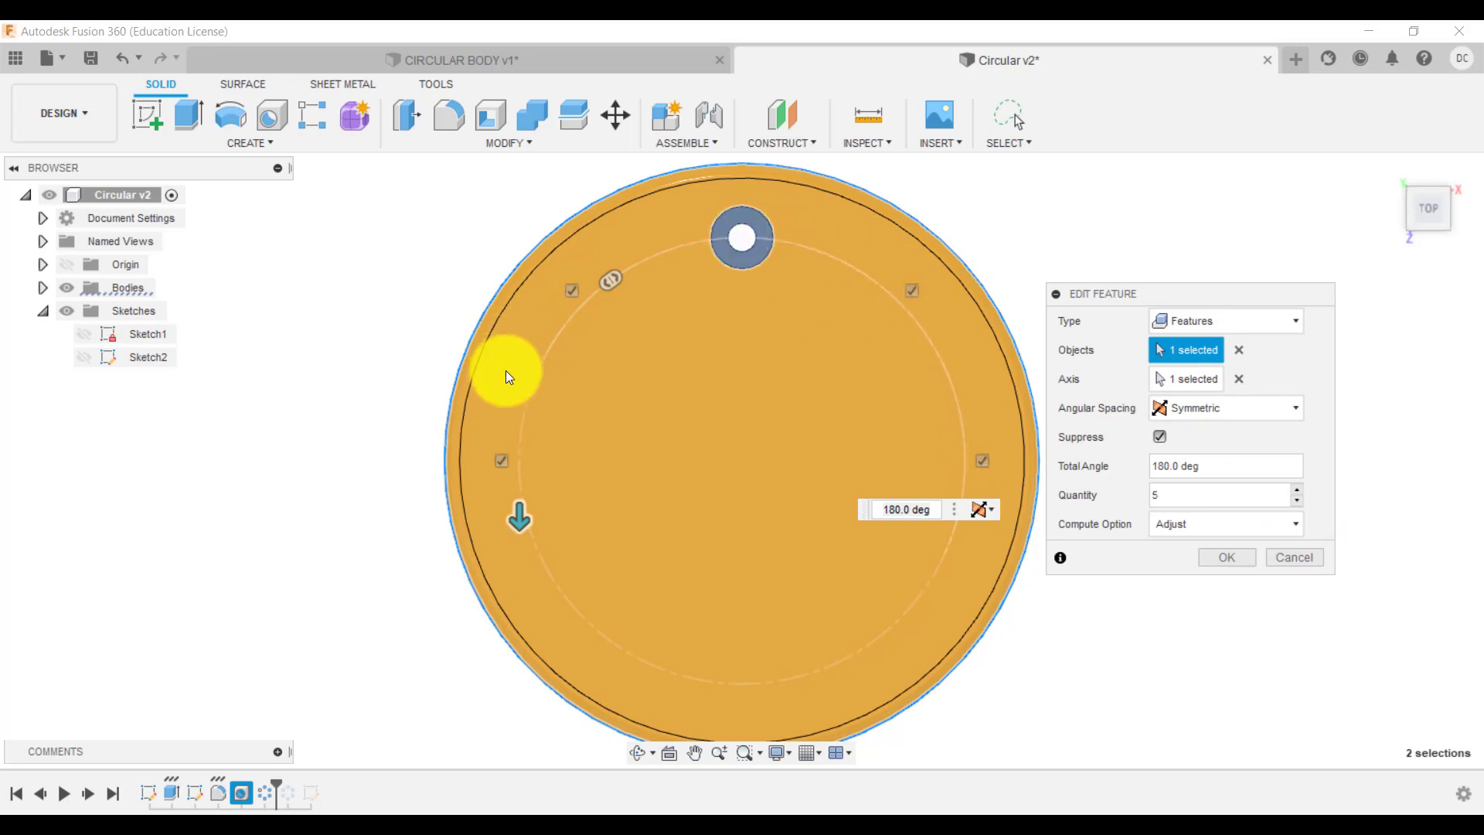
pyautogui.click(1182, 486)
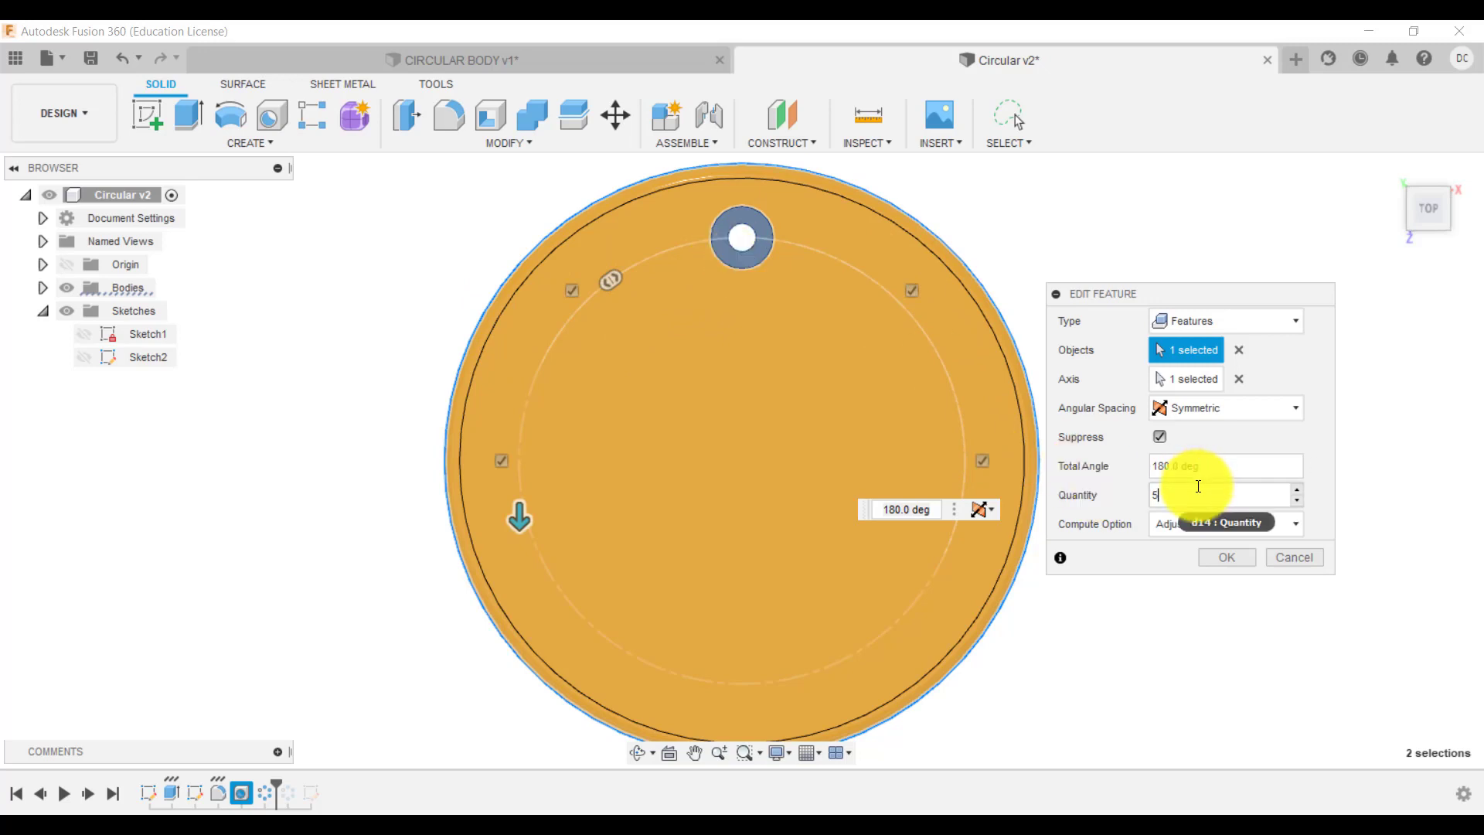
pyautogui.press('BackSpace')
pyautogui.write('6')
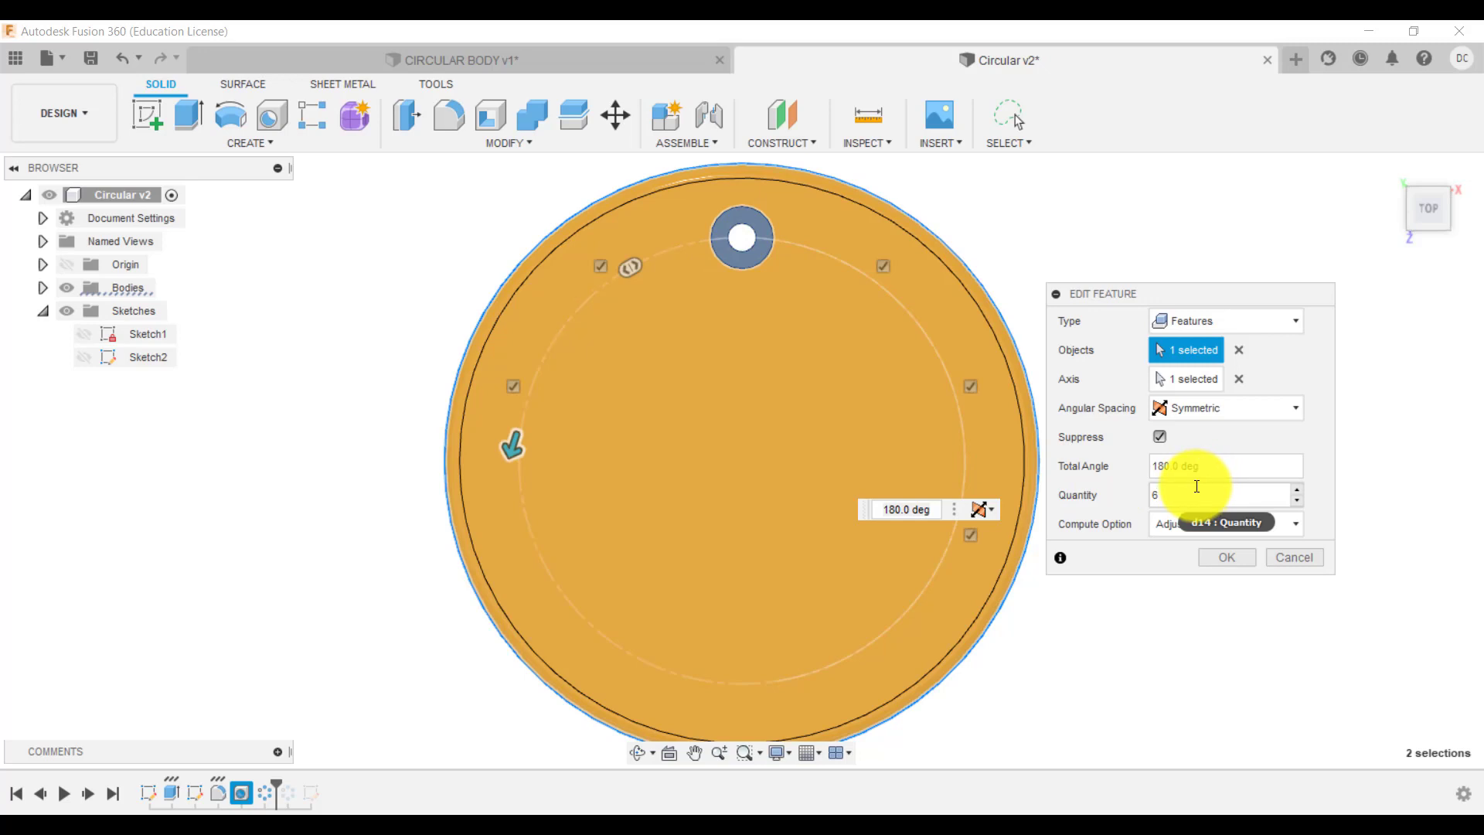
pyautogui.click(1231, 558)
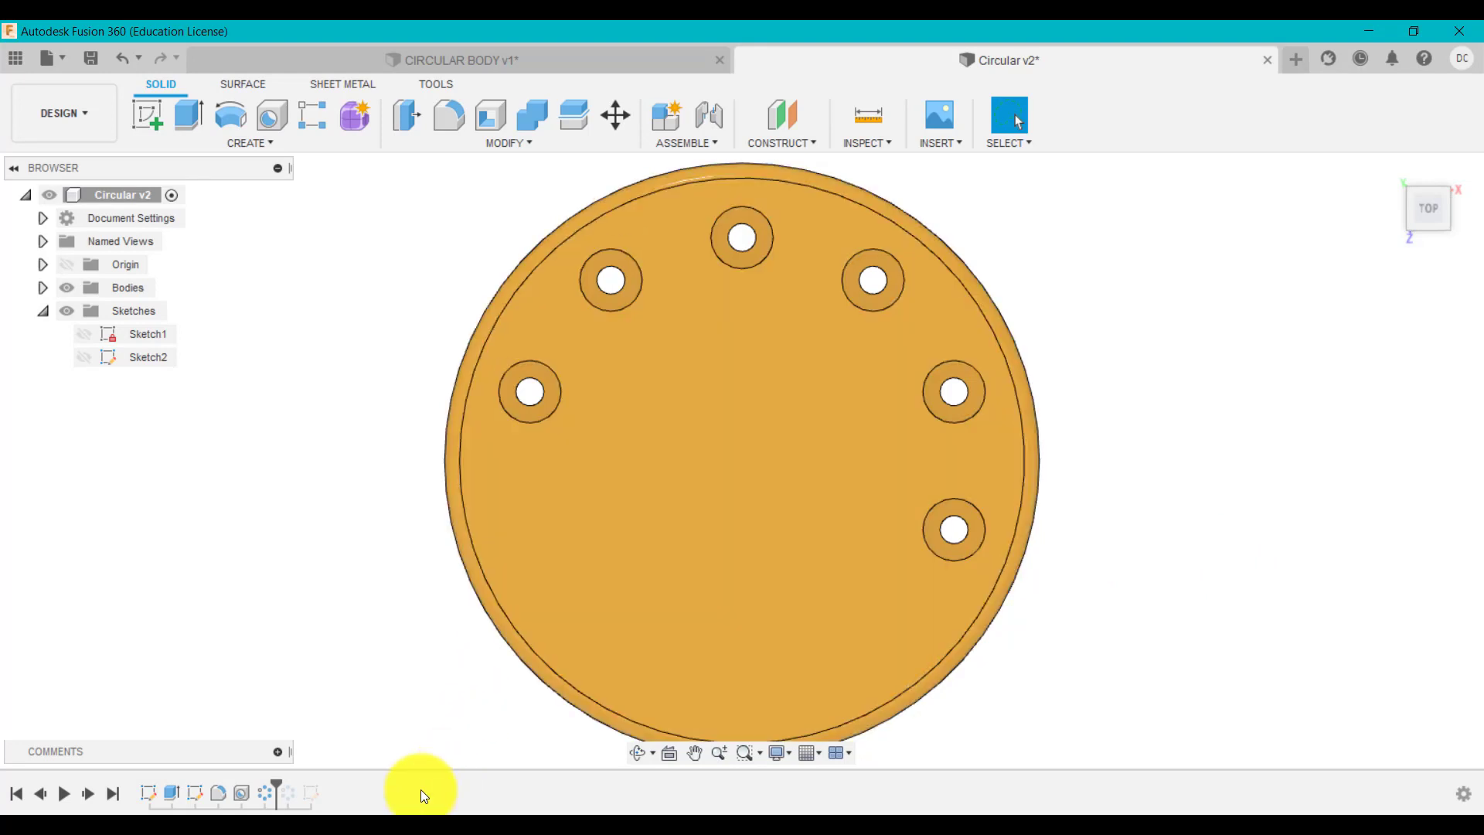
# - Edit the circular pattern to a -180 deg total angle with quantity 2
pyautogui.rightClick(259, 791)
pyautogui.click(319, 623)
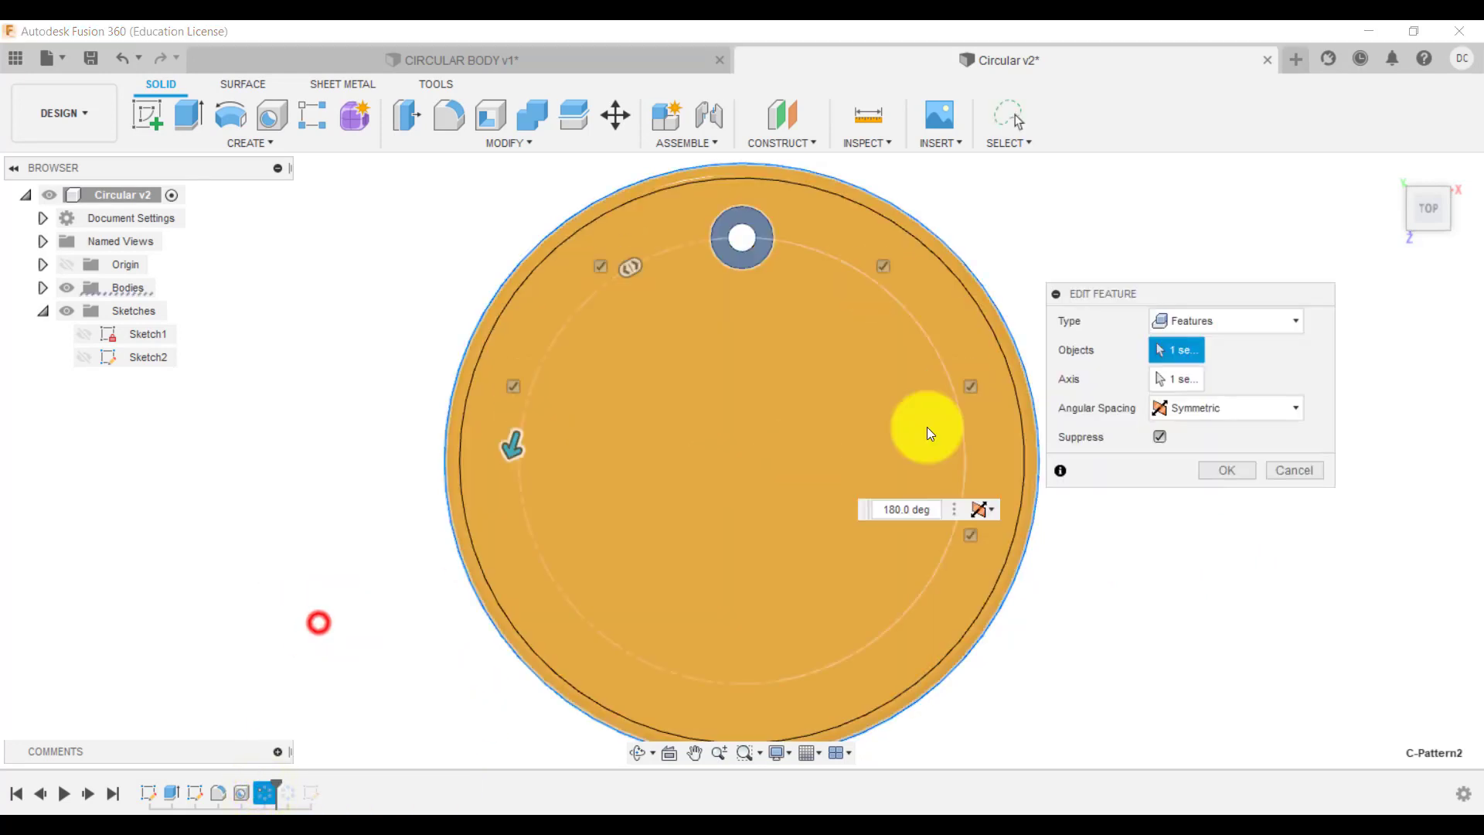
pyautogui.click(1202, 465)
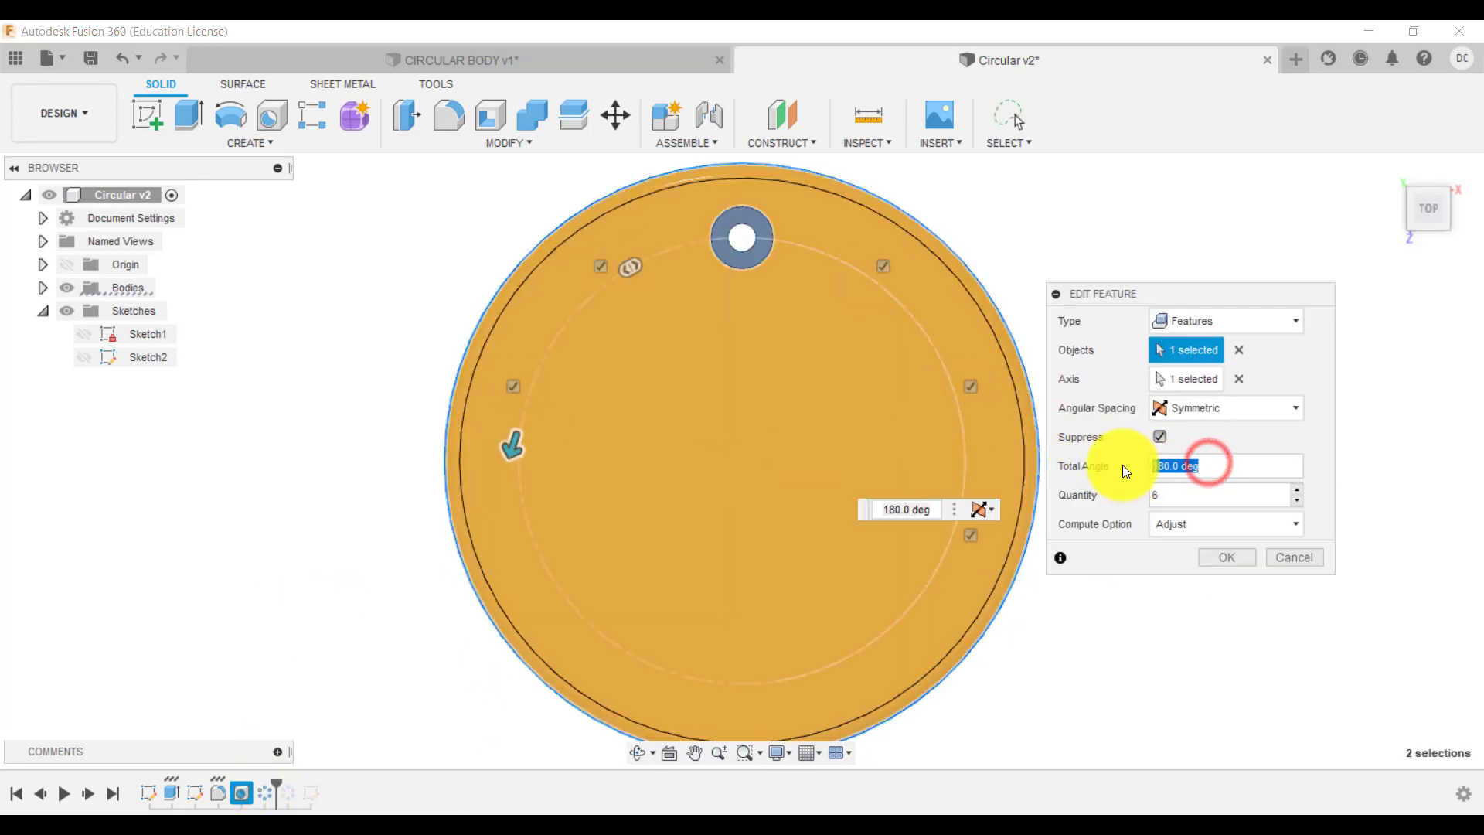
pyautogui.press('BackSpace')
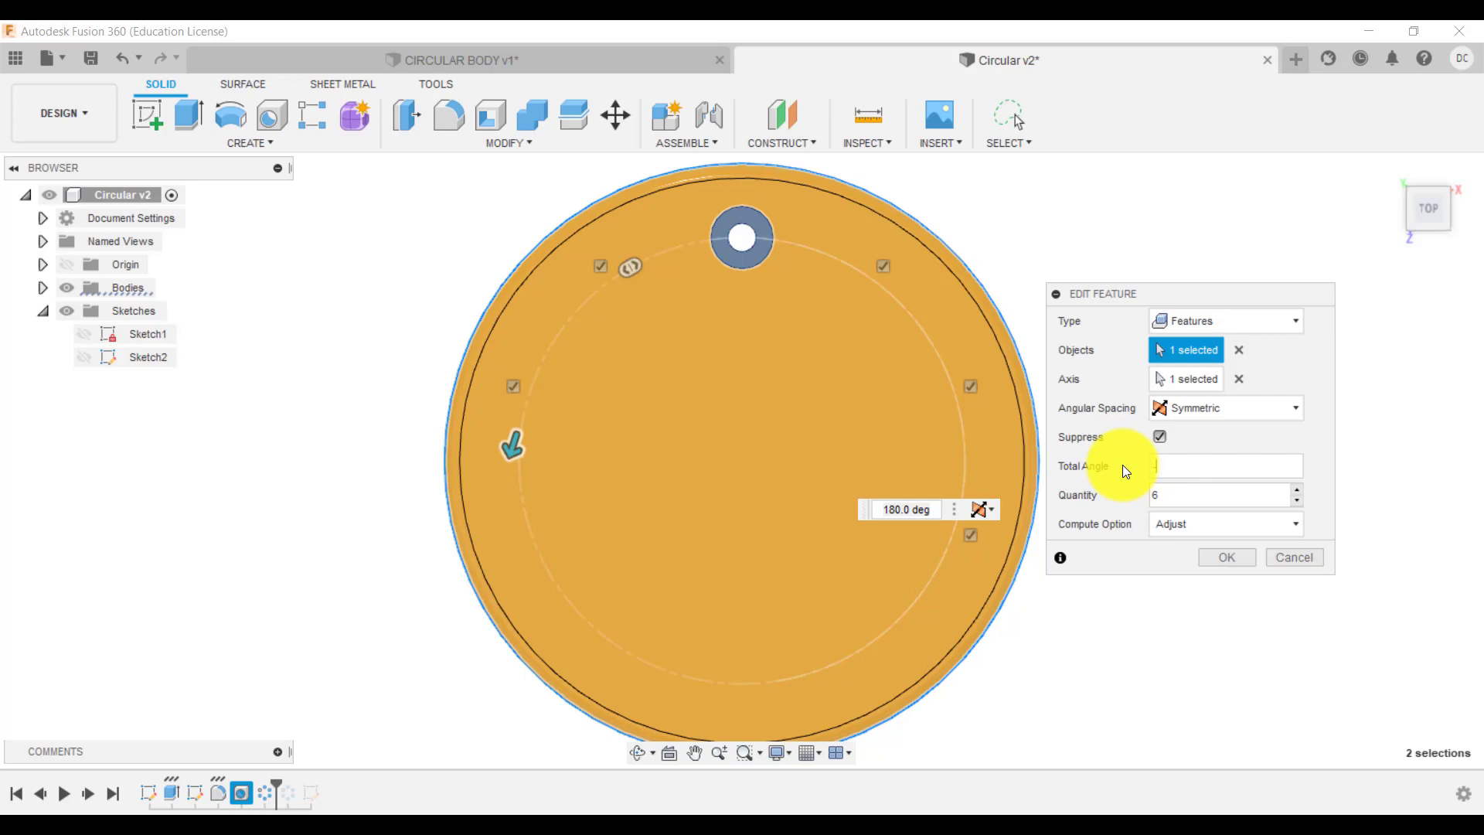
pyautogui.write('-180')
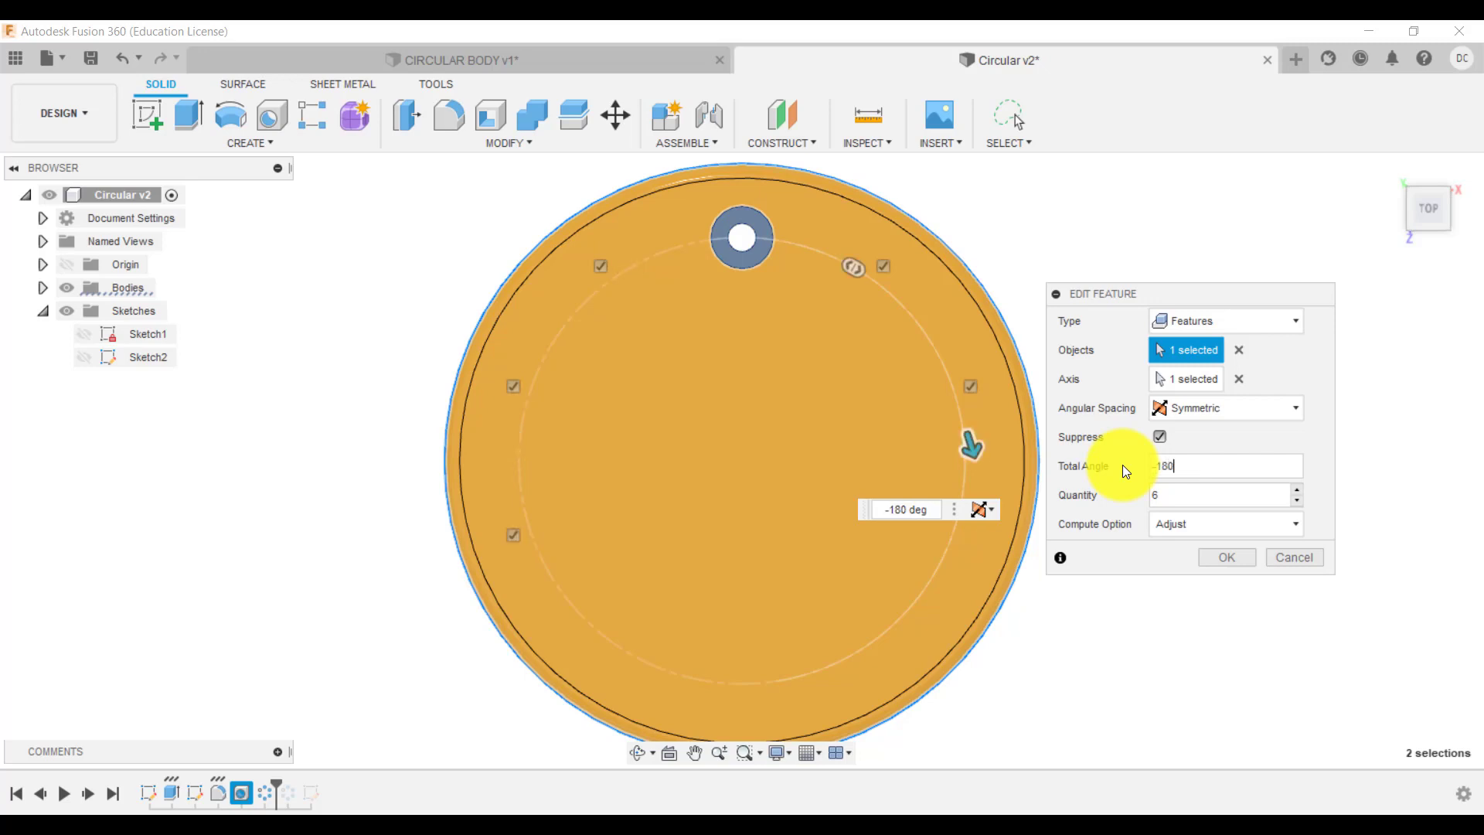
pyautogui.click(1199, 495)
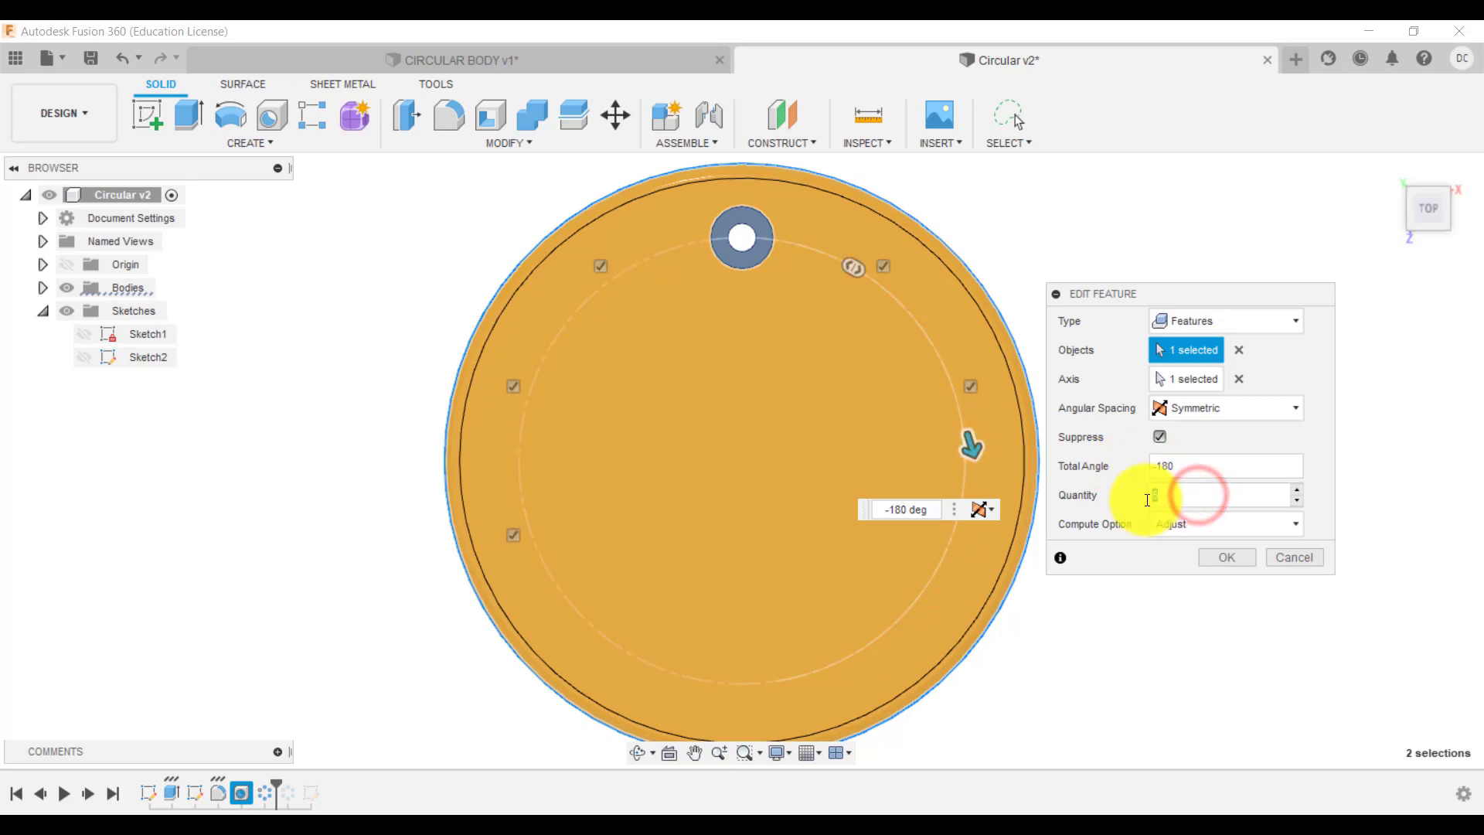
pyautogui.write('2')
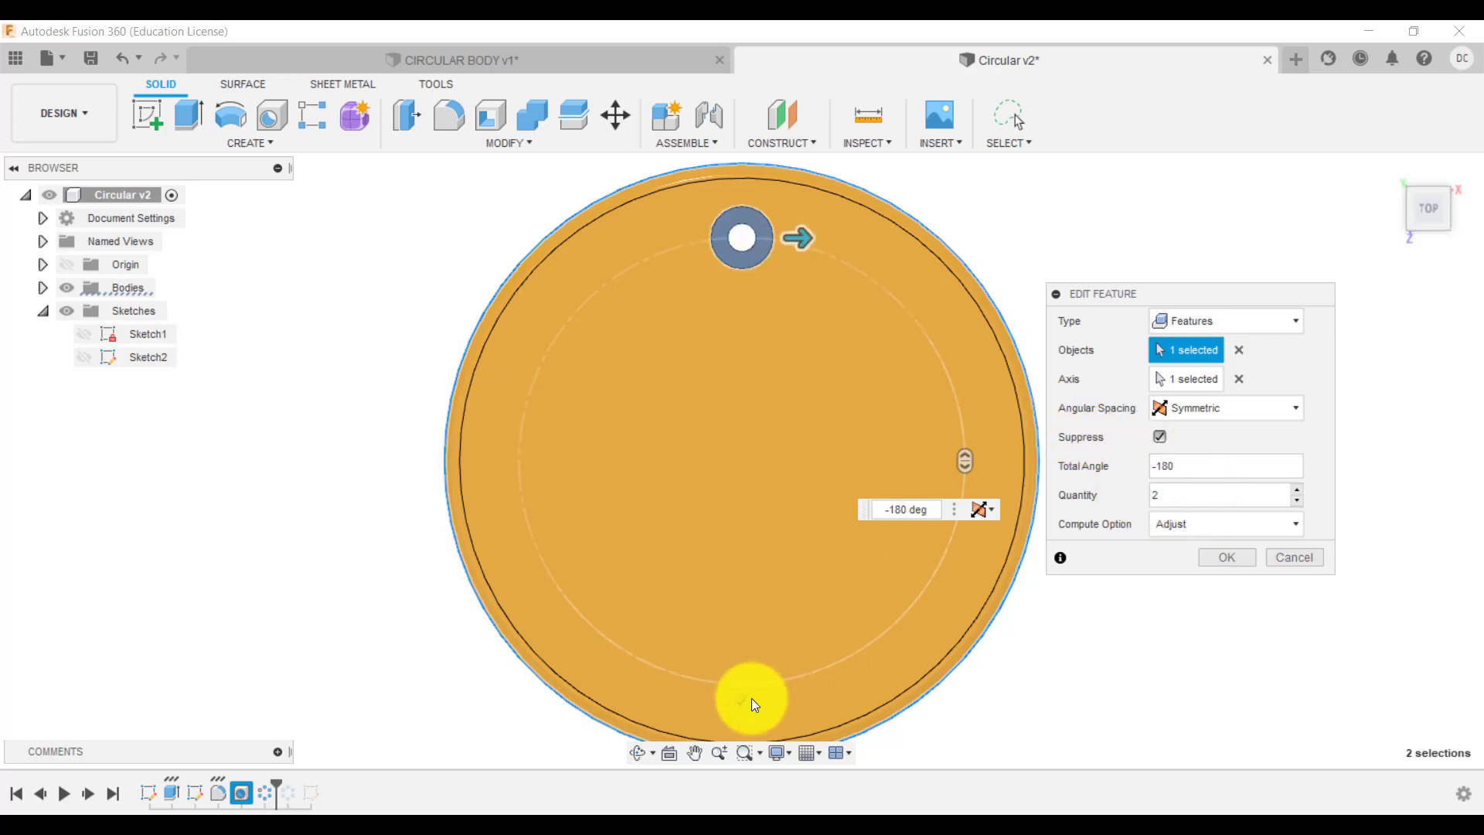
pyautogui.click(1209, 559)
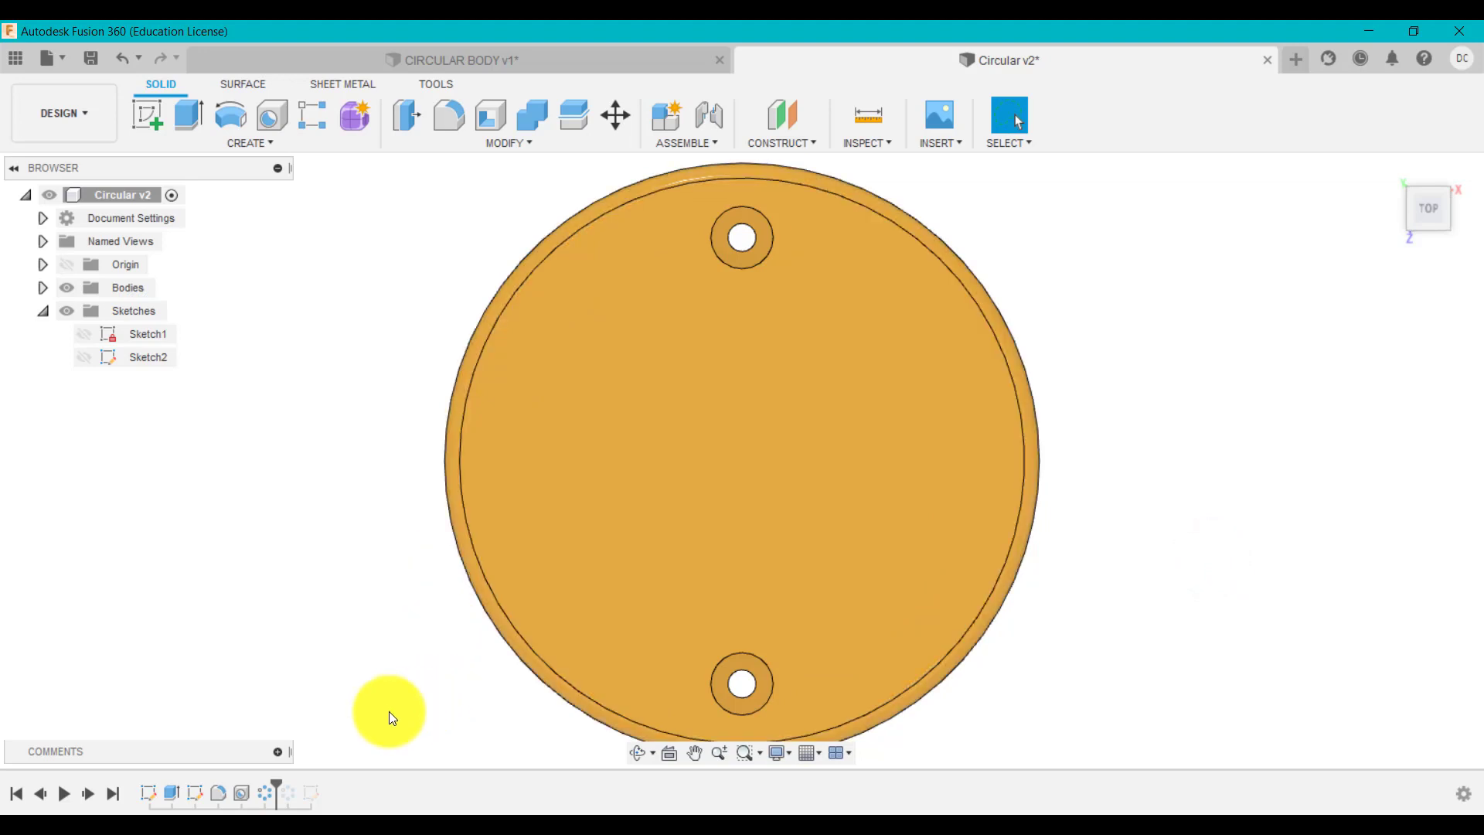
# - Change the circular pattern to Full spacing with quantity 12, then return to the home view
pyautogui.click(271, 796)
pyautogui.rightClick(270, 795)
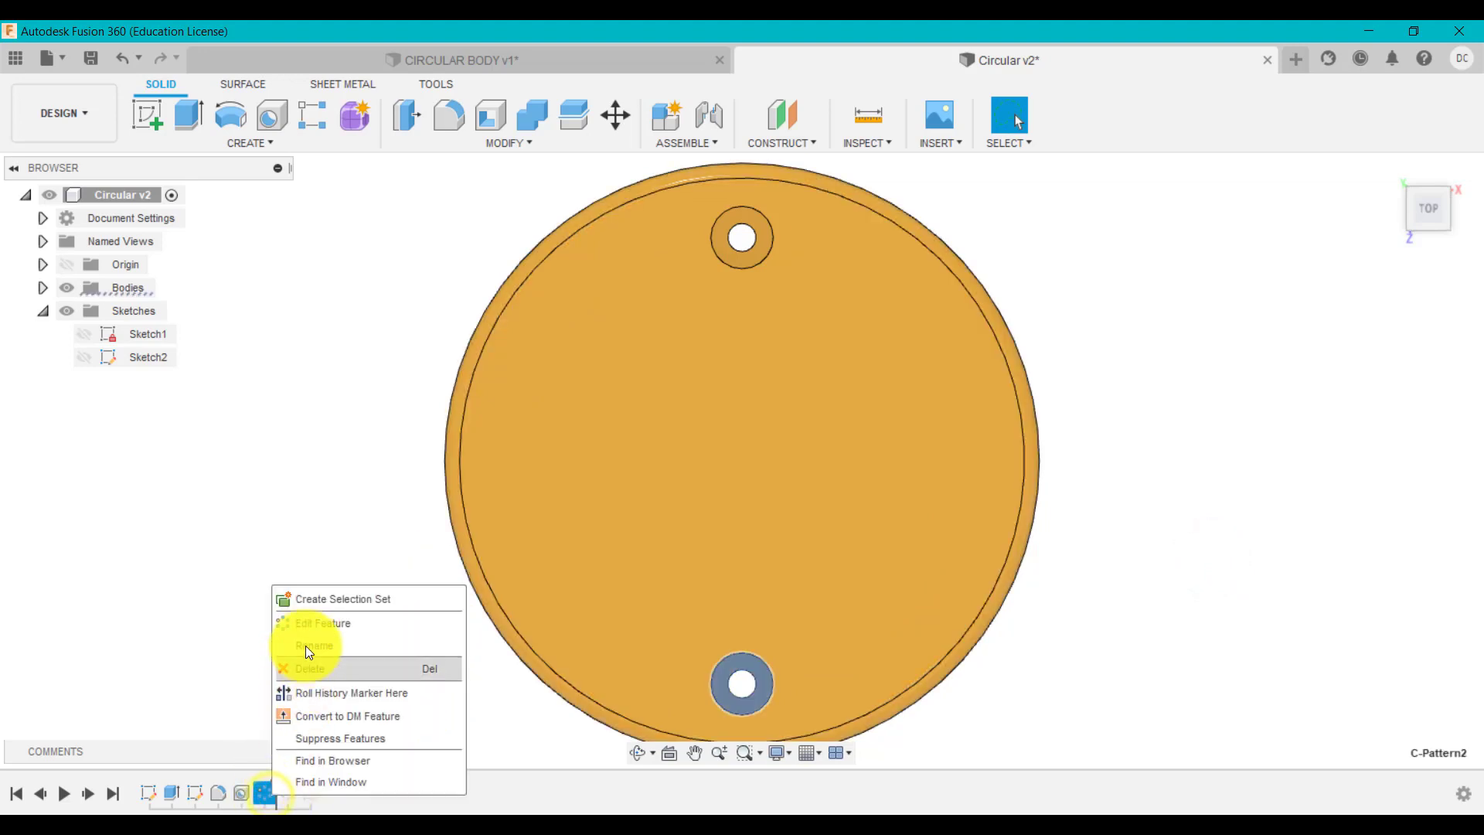
pyautogui.click(312, 630)
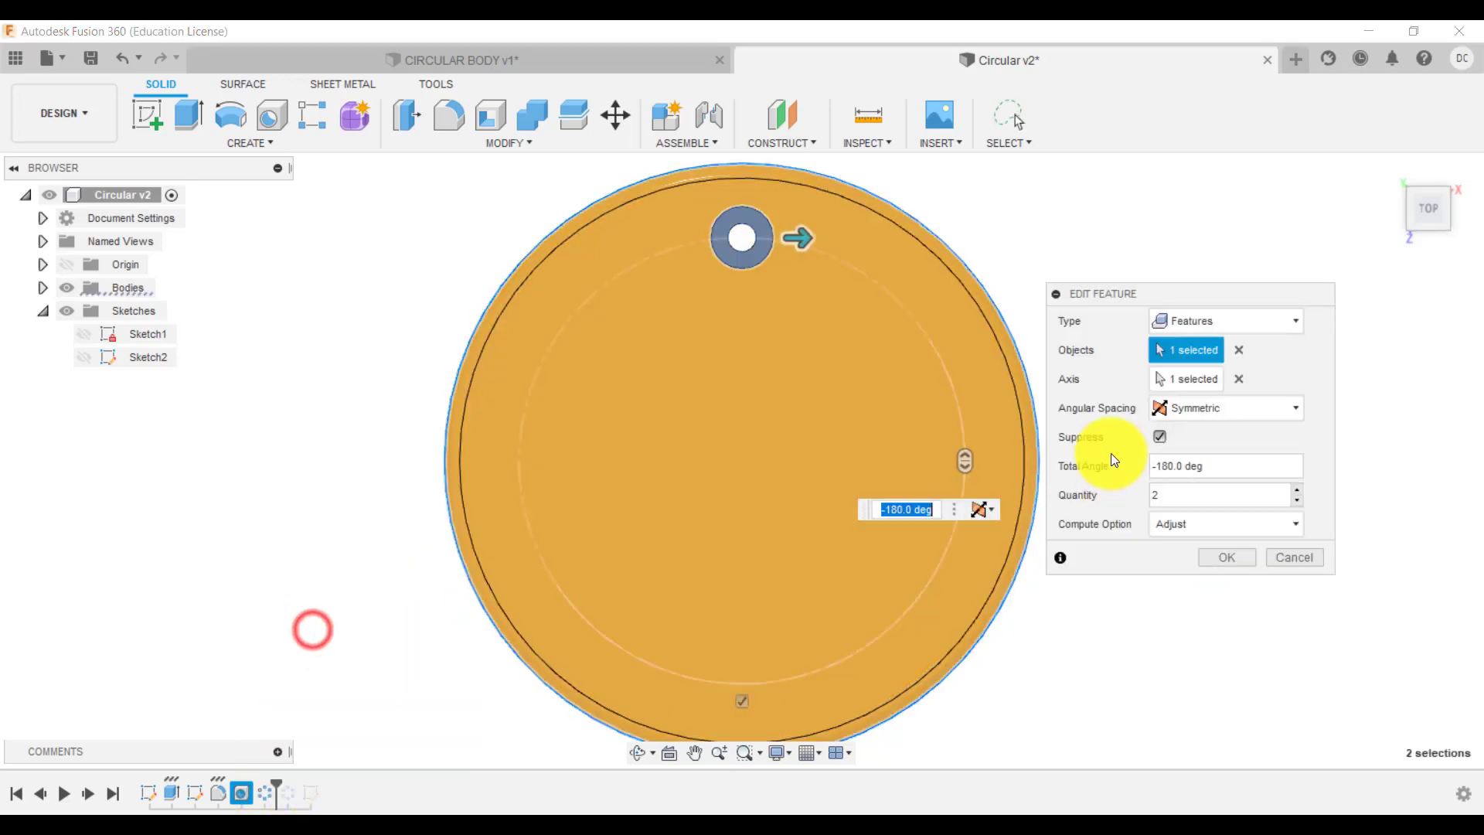
pyautogui.click(1210, 411)
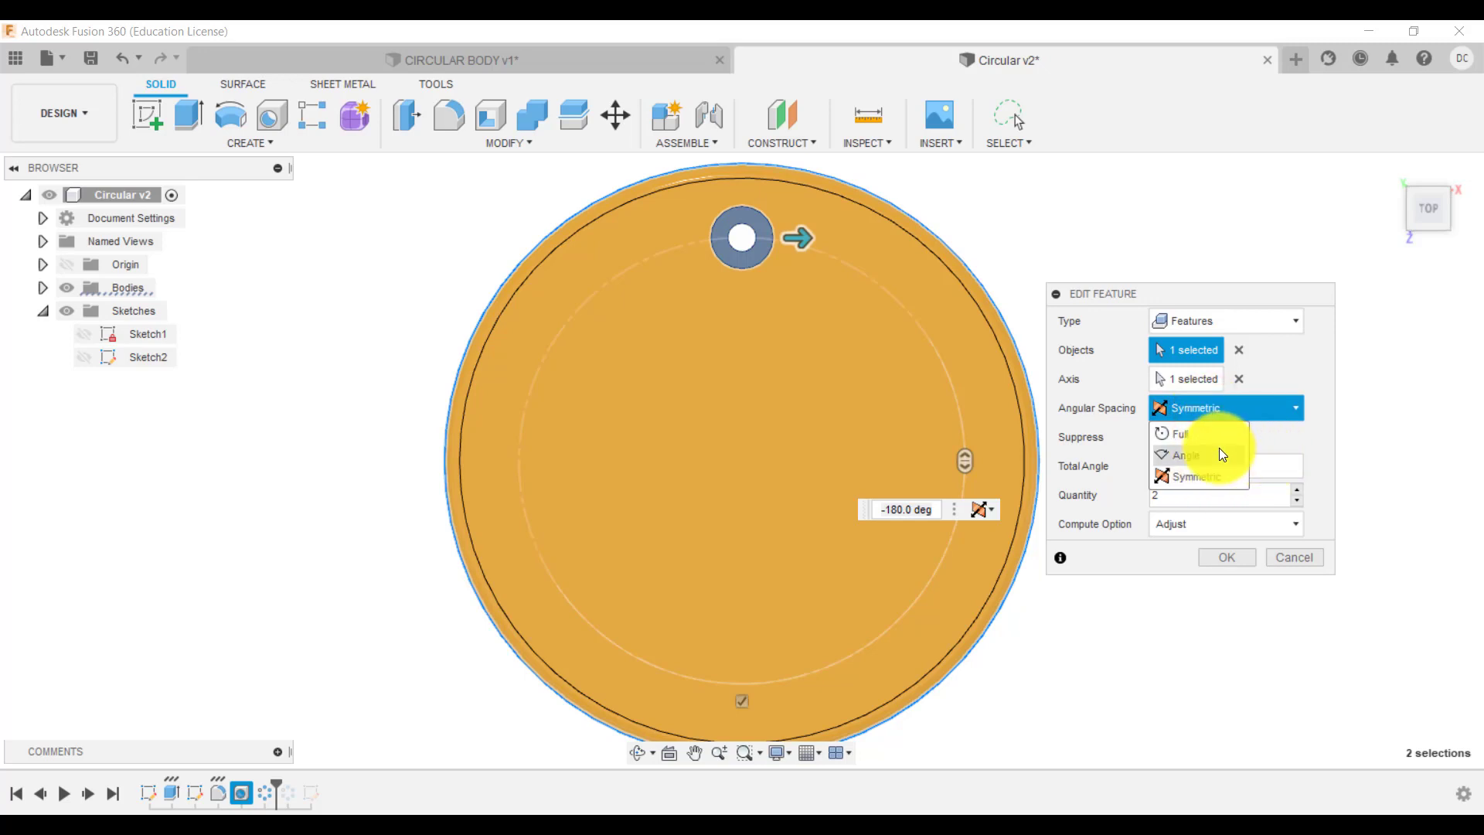
pyautogui.click(1205, 431)
pyautogui.click(1185, 466)
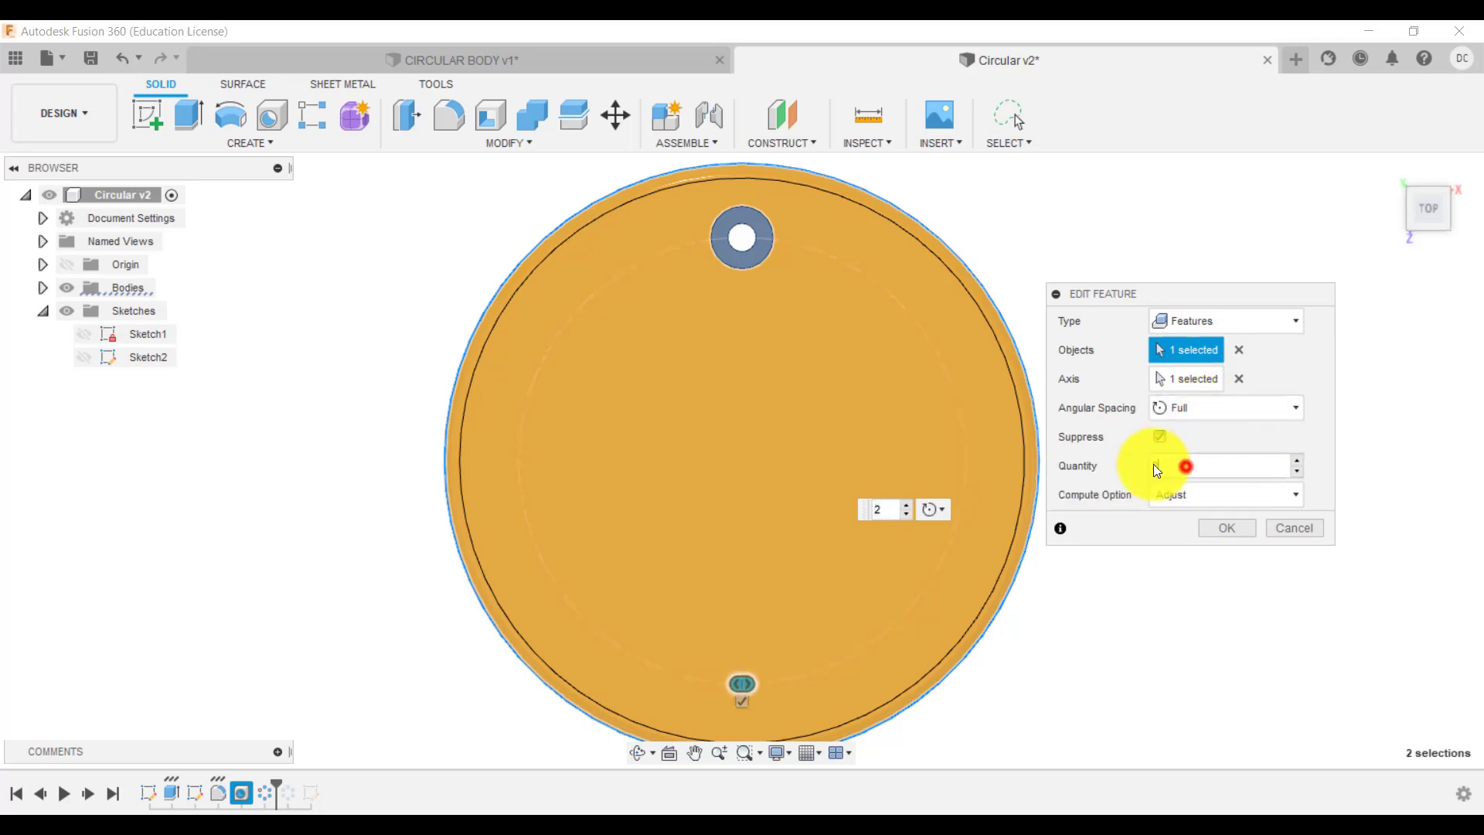
pyautogui.write('12')
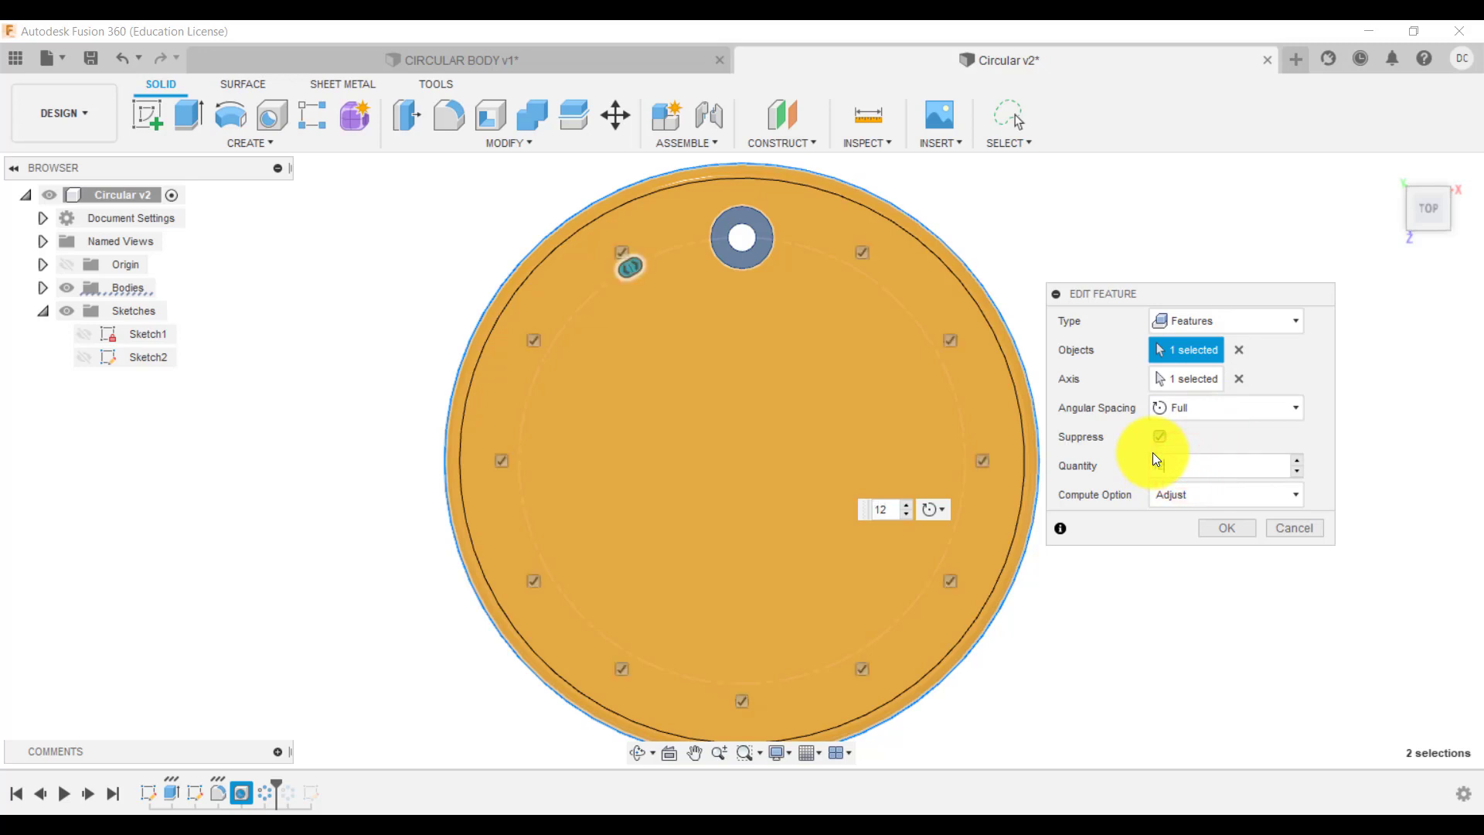
pyautogui.click(1225, 528)
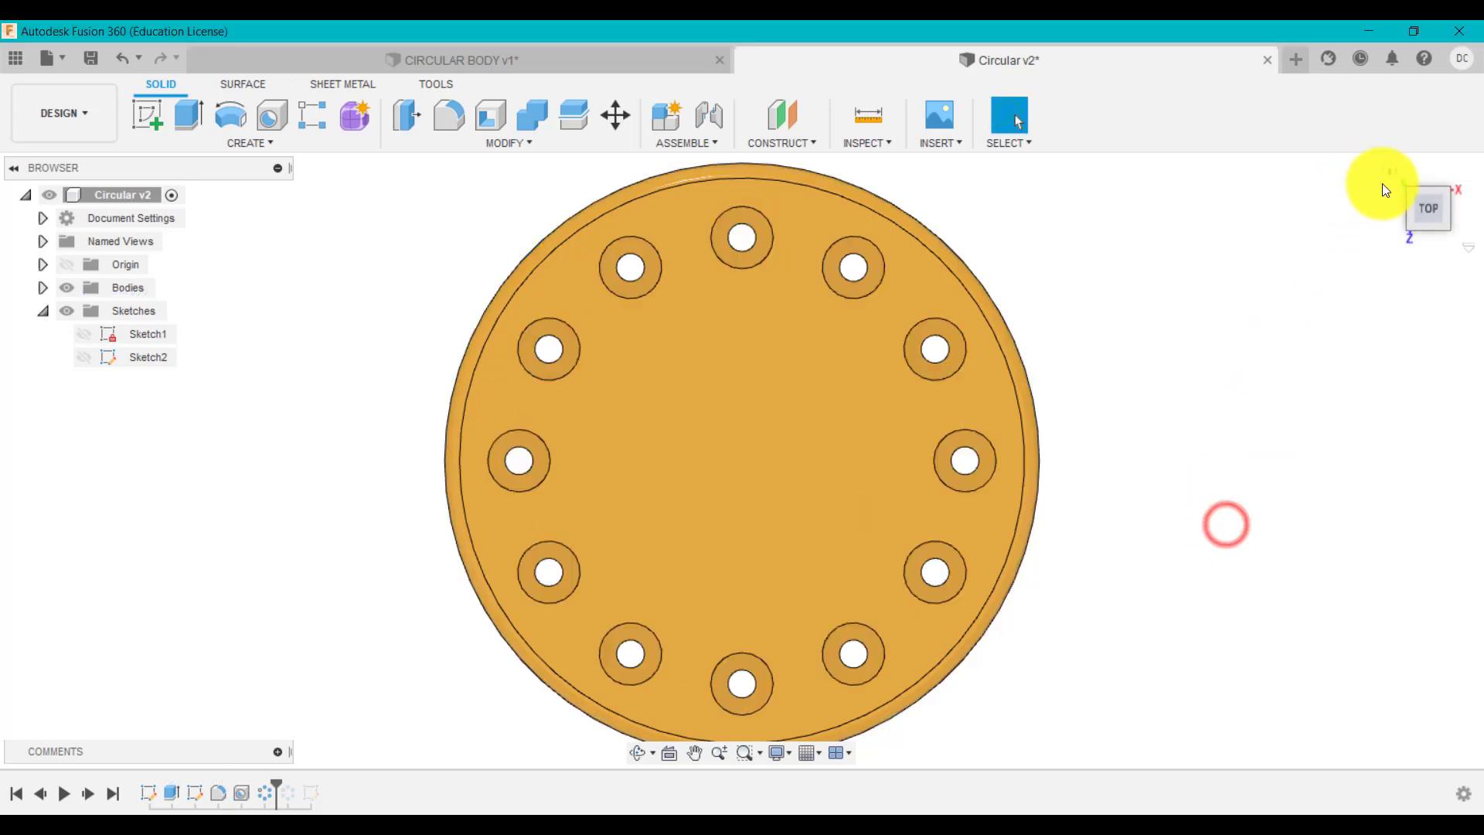
pyautogui.click(1390, 171)
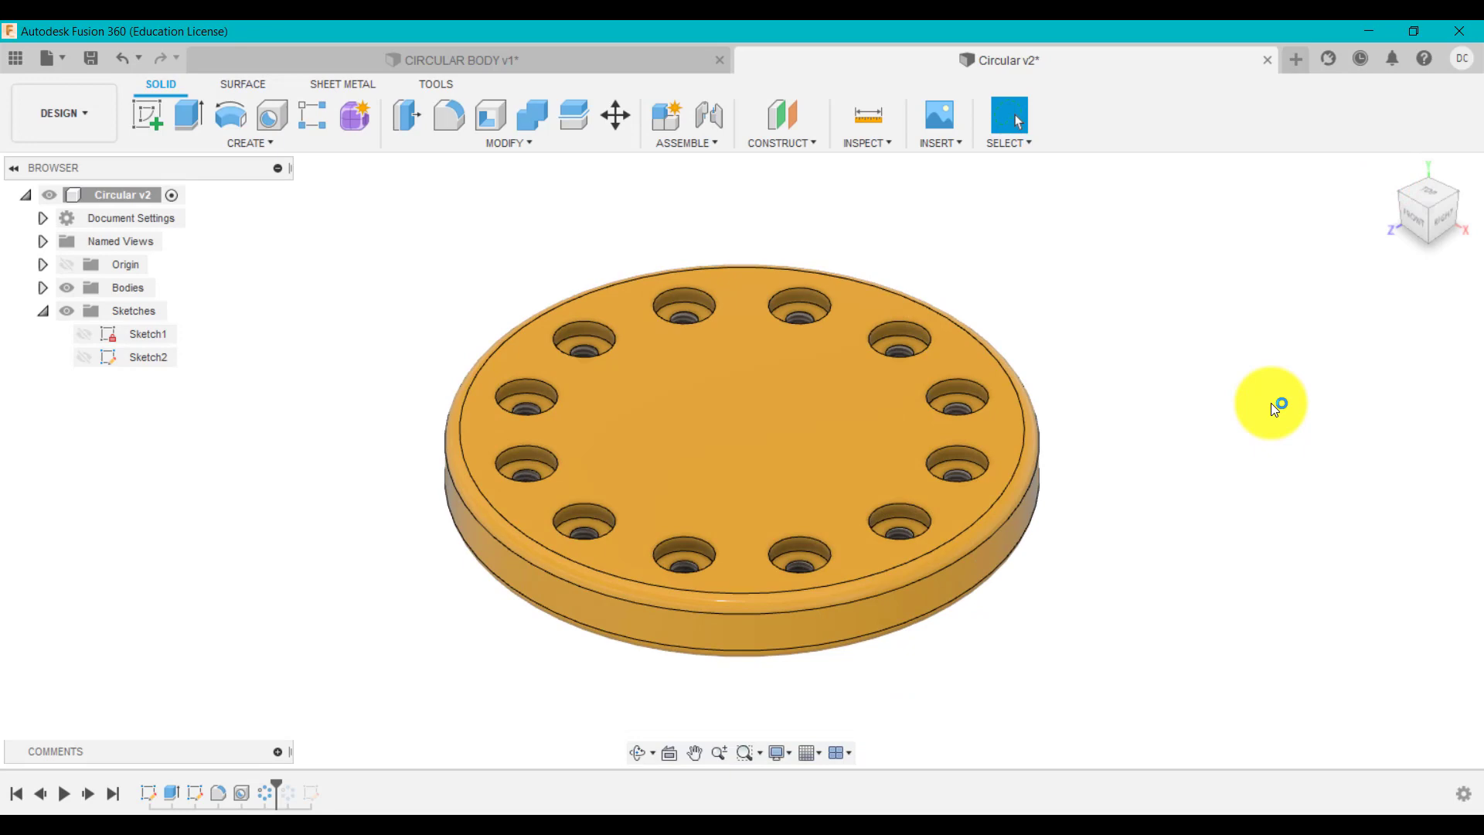